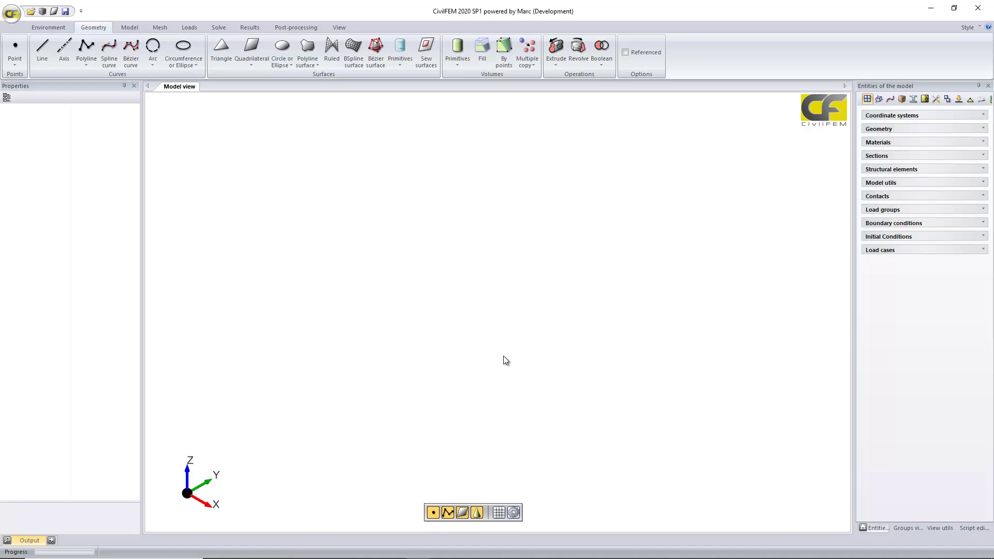
Step: Draw two connected lines on the grid, one from (0, 10, 0) to (4, 10, 0) and one from there to (4, 6, 0)
left_click(499, 512)
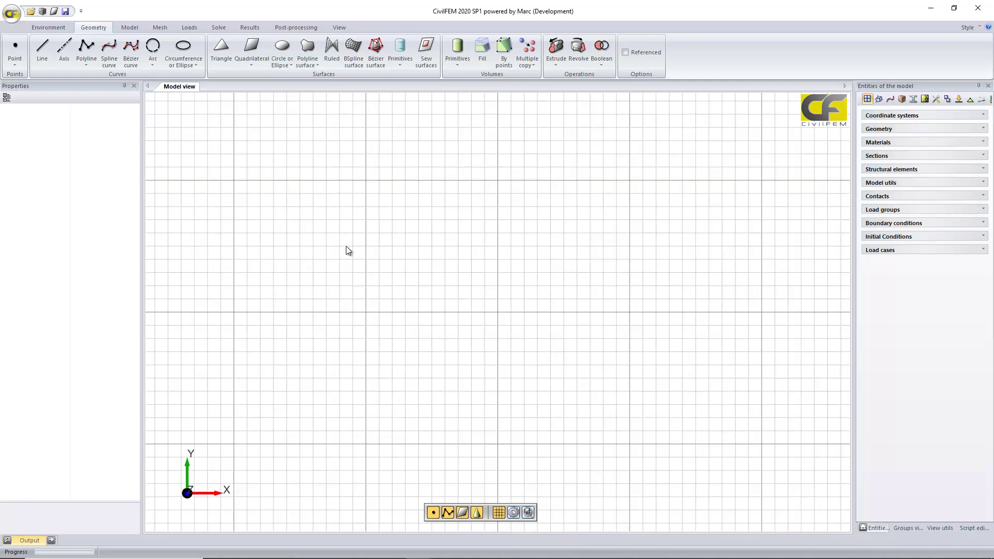
left_click(42, 52)
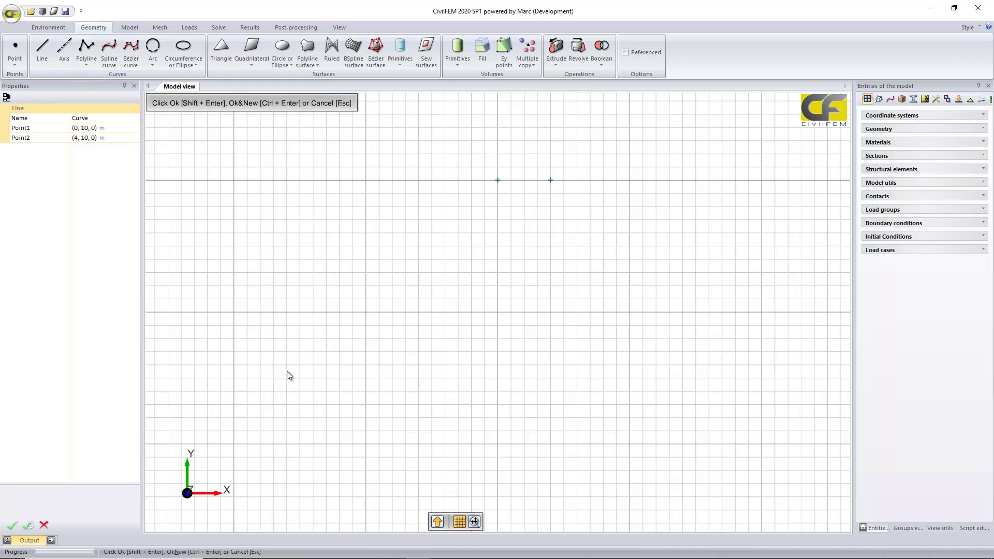
left_click(28, 526)
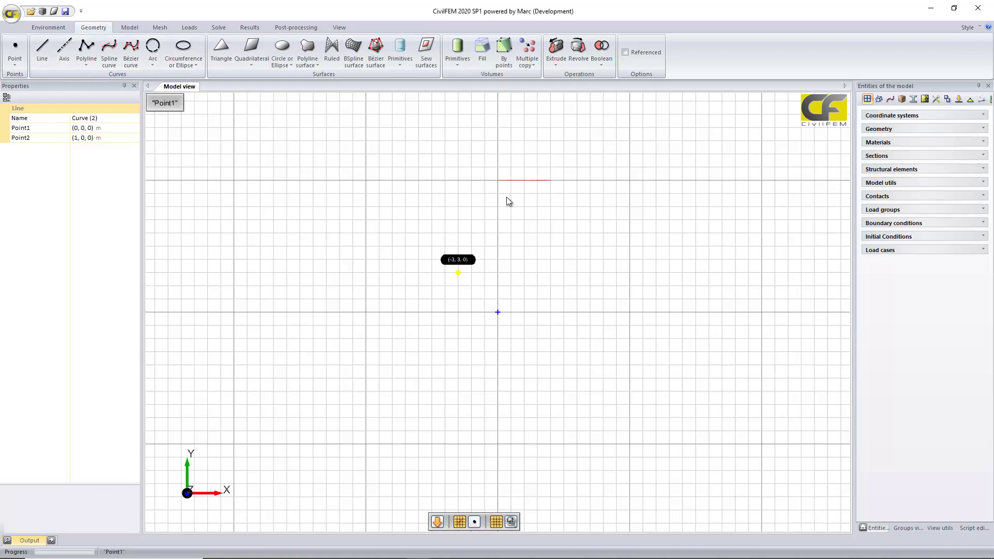
left_click(556, 186)
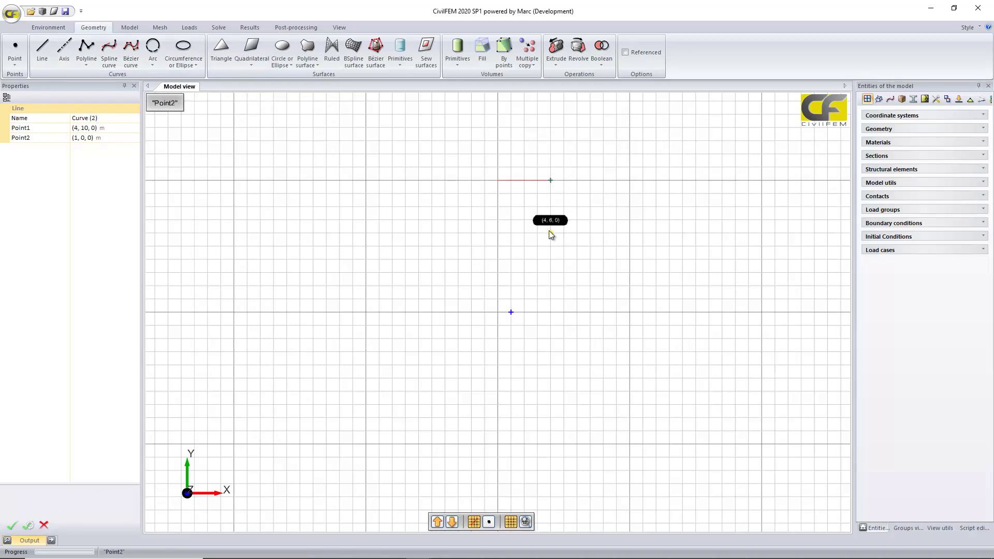
left_click(549, 231)
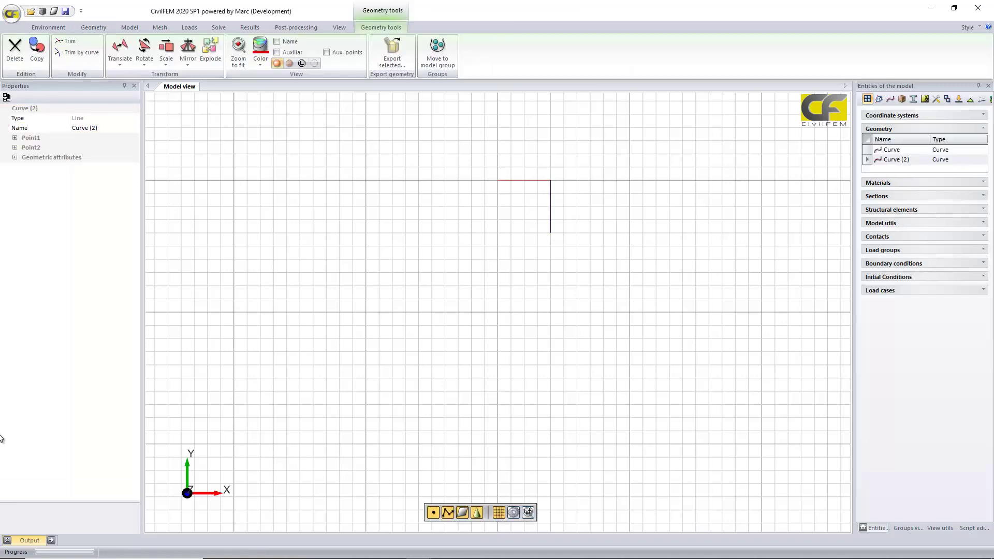
scroll(462, 258, "up", 1)
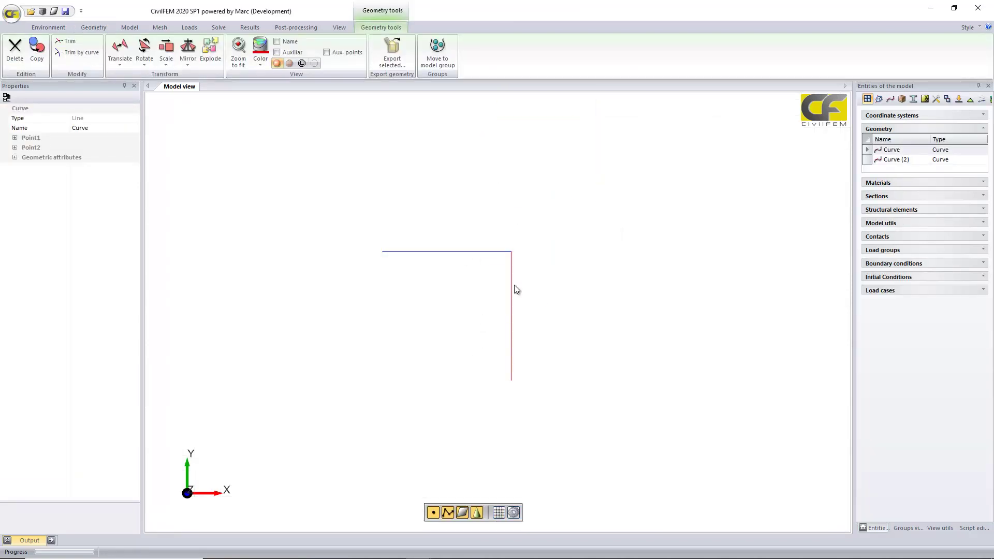
scroll(471, 241, "up", 3)
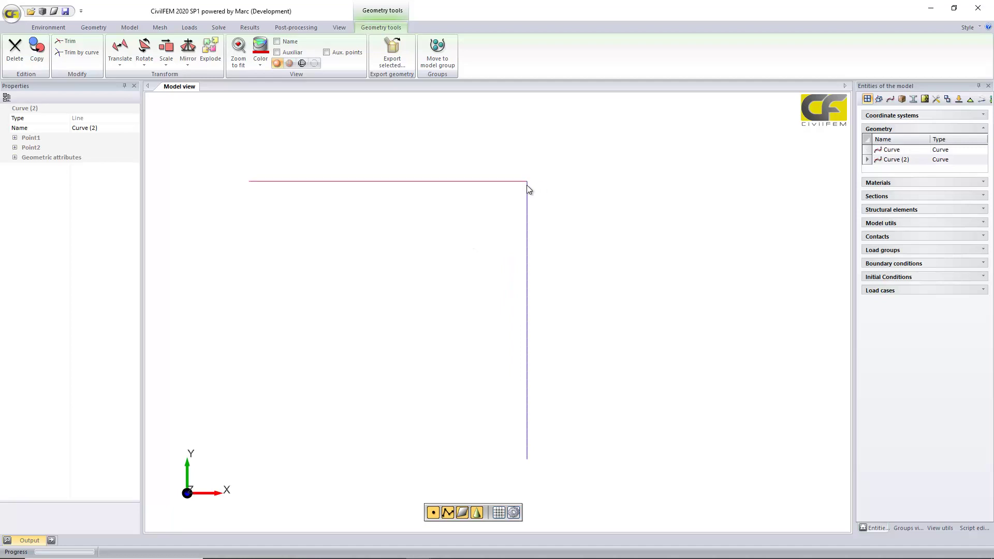
Step: Create a structural steel material of grade Fe360 to Eurocode 3
left_click(130, 28)
left_click(11, 58)
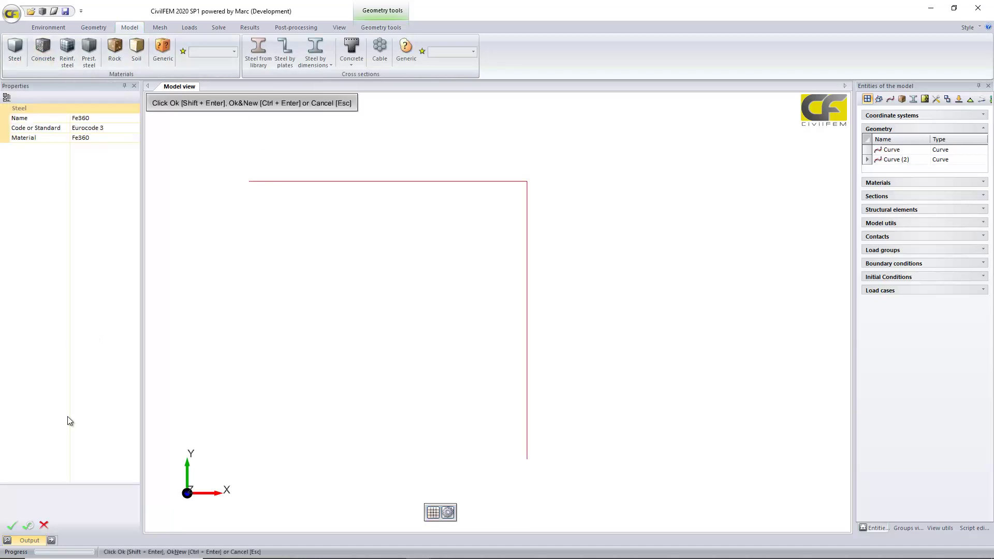
left_click(10, 526)
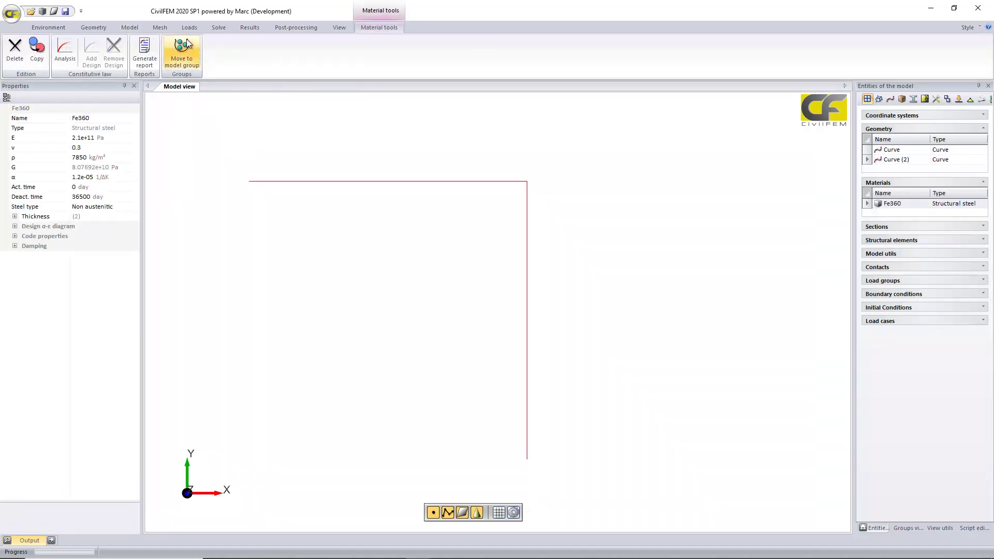
Step: Add an IPE 80 steel cross section from the library, using the Fe360 material
left_click(135, 29)
left_click(259, 65)
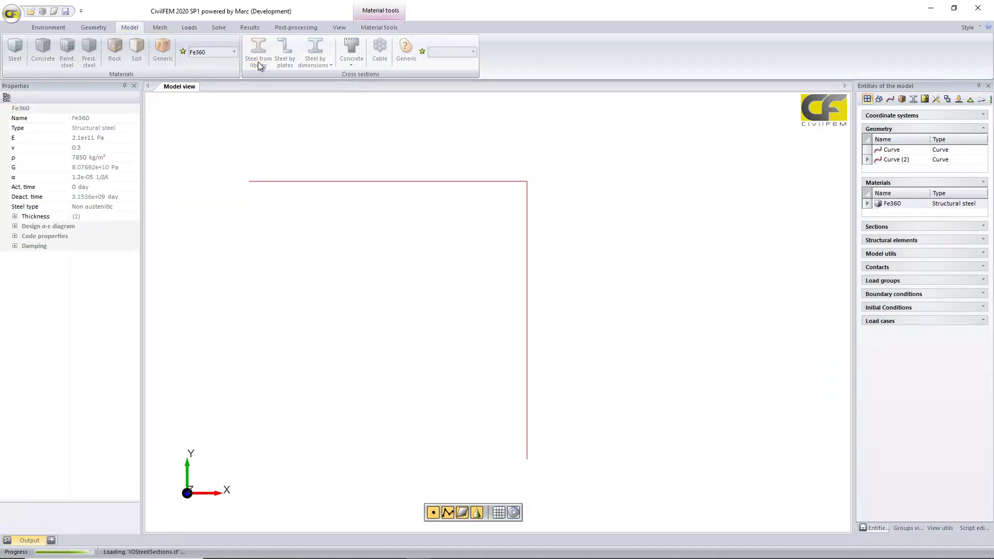
left_click(12, 525)
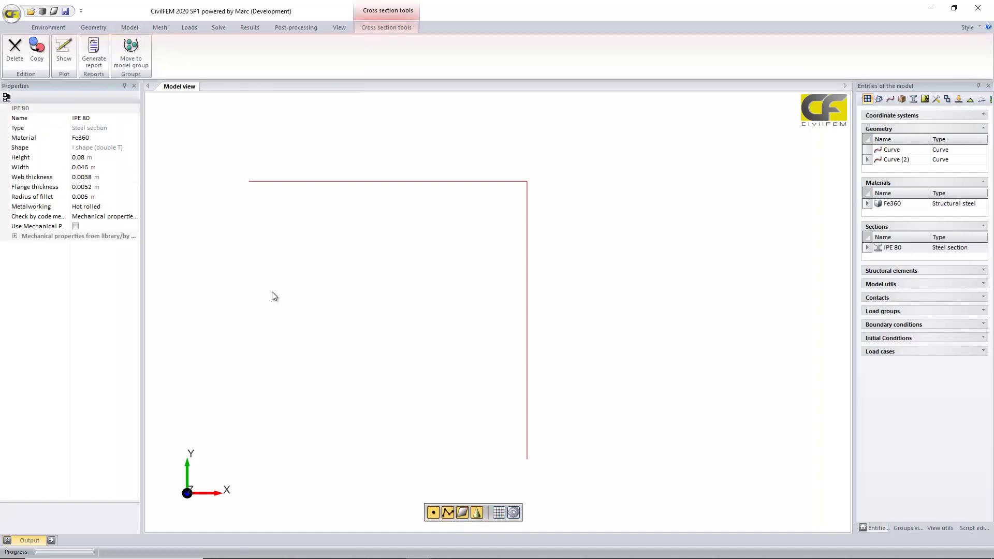
Step: Create beam structural elements on both lines with the IPE 80 section at ends I and J
left_click(160, 27)
left_click(14, 49)
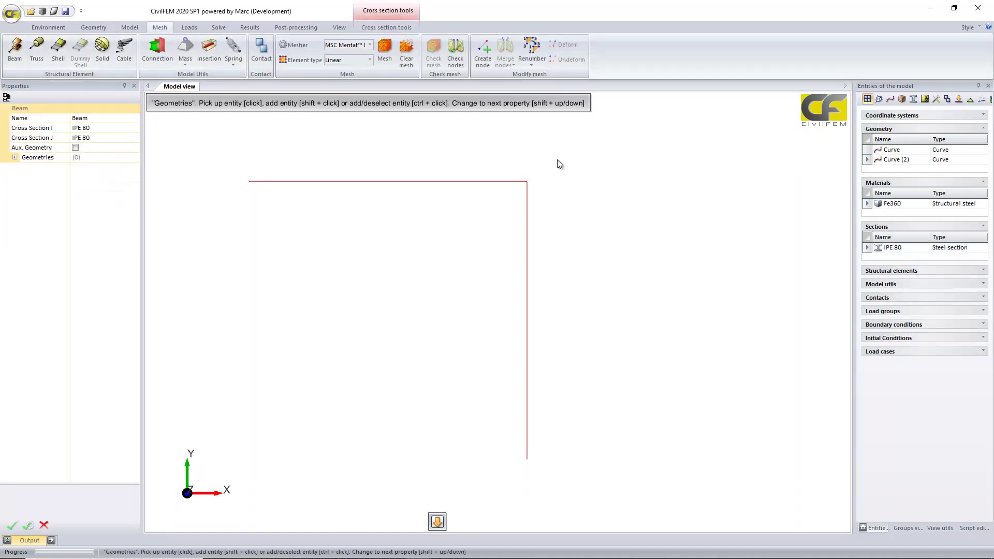
left_click_drag(629, 152, 391, 312)
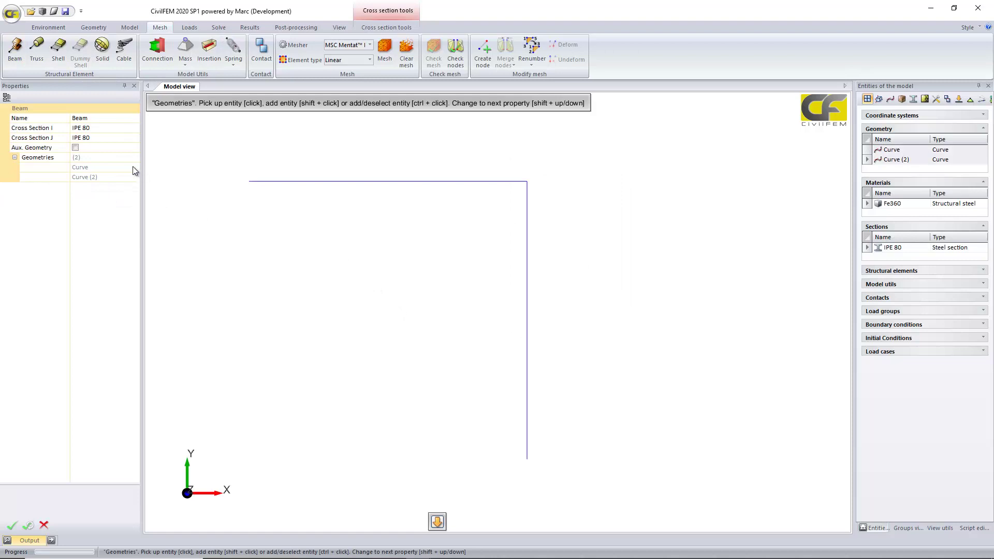
left_click(11, 524)
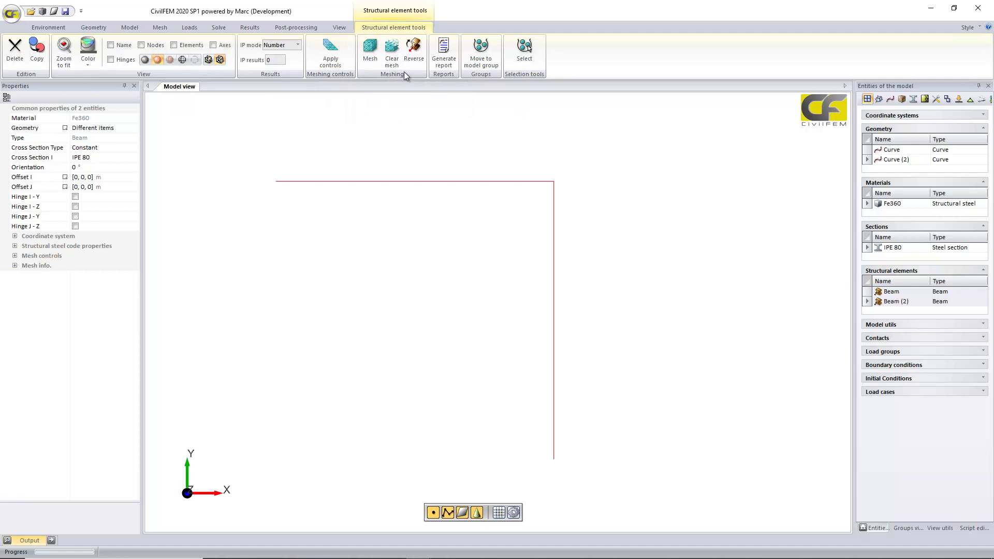
Step: Mesh the two beams, saving the model as mesh02.cf
left_click(375, 52)
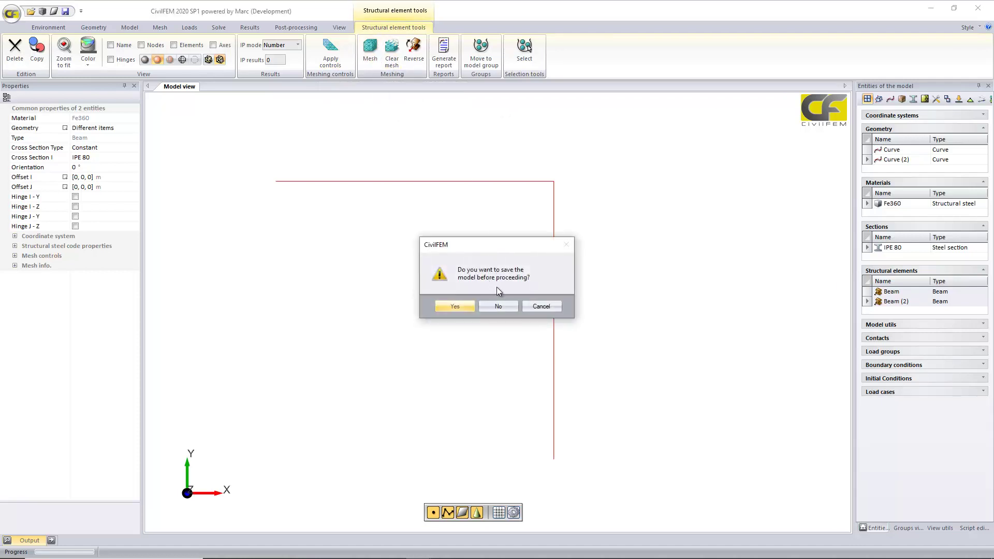
left_click(454, 306)
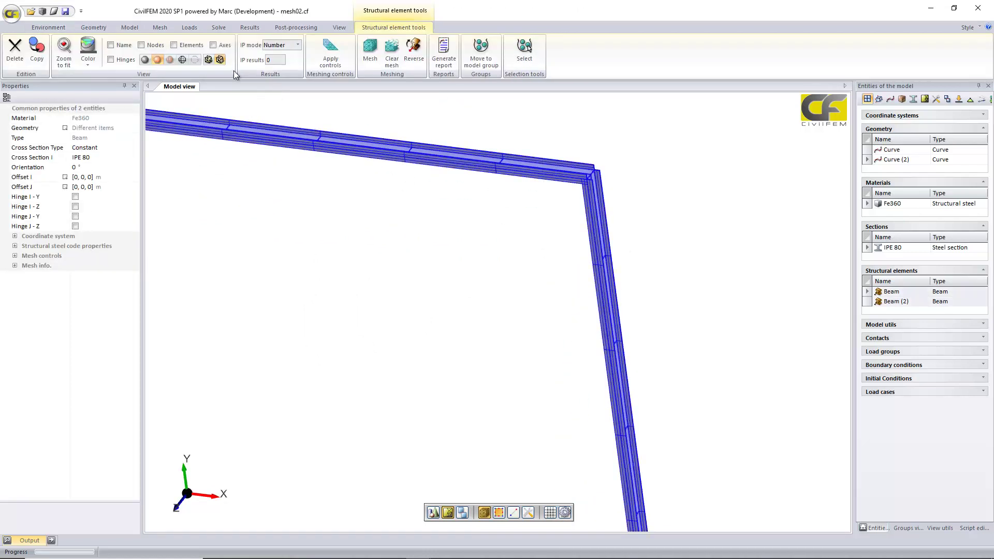
Step: Display the meshed beams as plain lines without their cross sections and show the node numbers
left_click(208, 60)
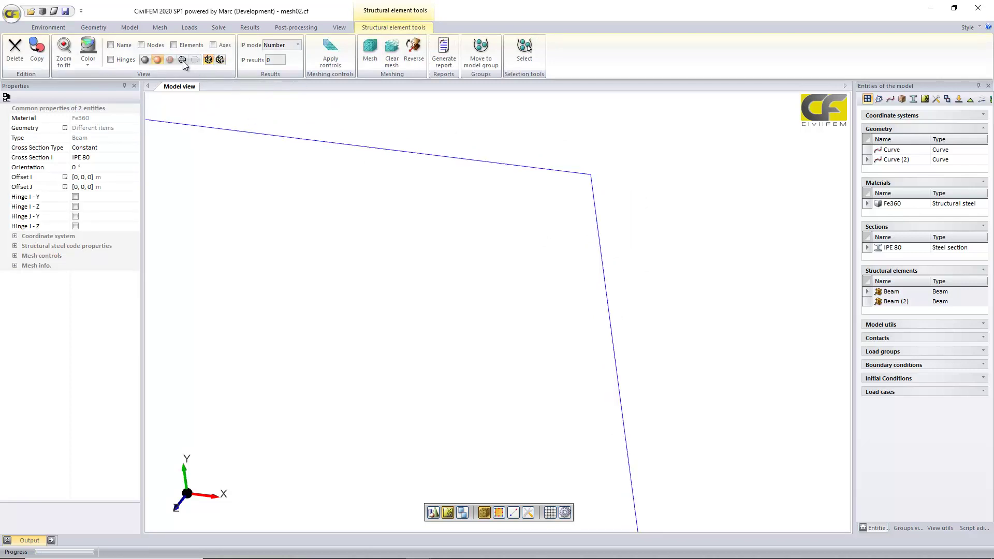
left_click(151, 47)
middle_click_drag(675, 147, 593, 214)
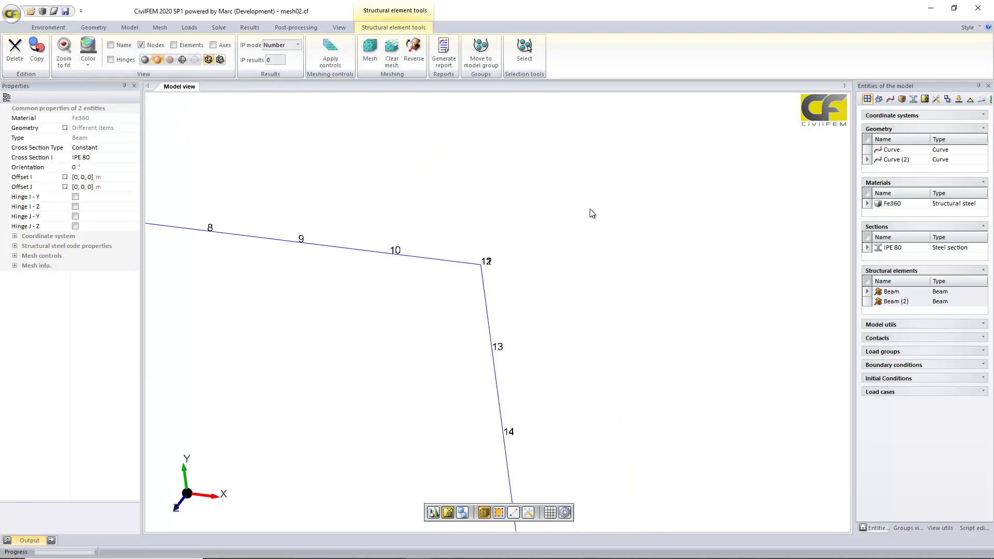
scroll(584, 236, "up", 5)
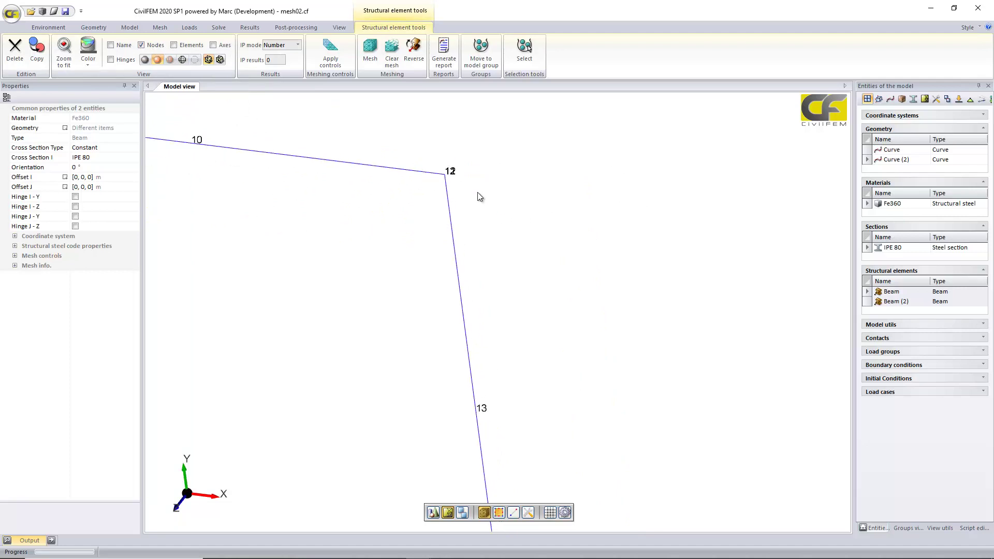
Step: Hide each beam in turn to examine its node number at the shared corner, and show both beams again
left_click(419, 172)
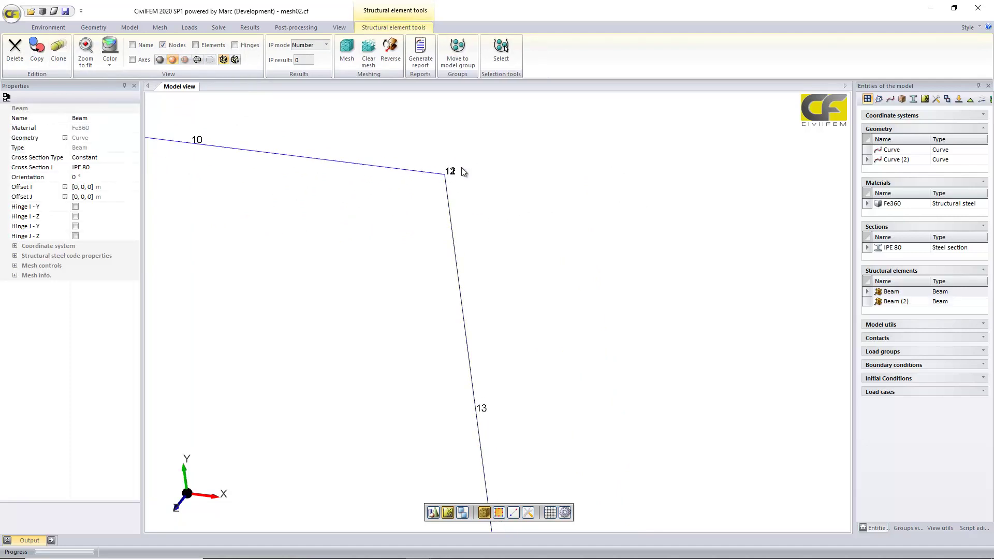
left_click(210, 61)
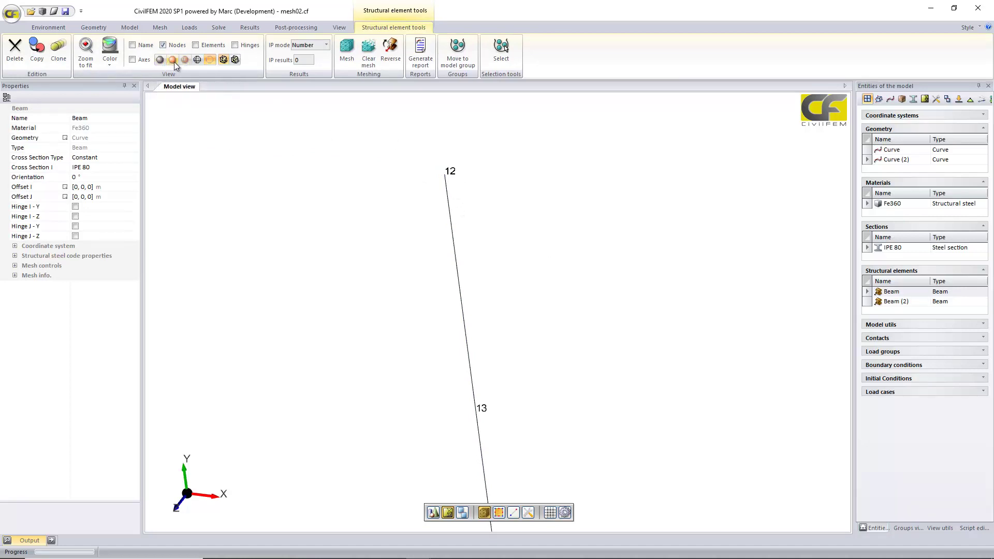
left_click(210, 60)
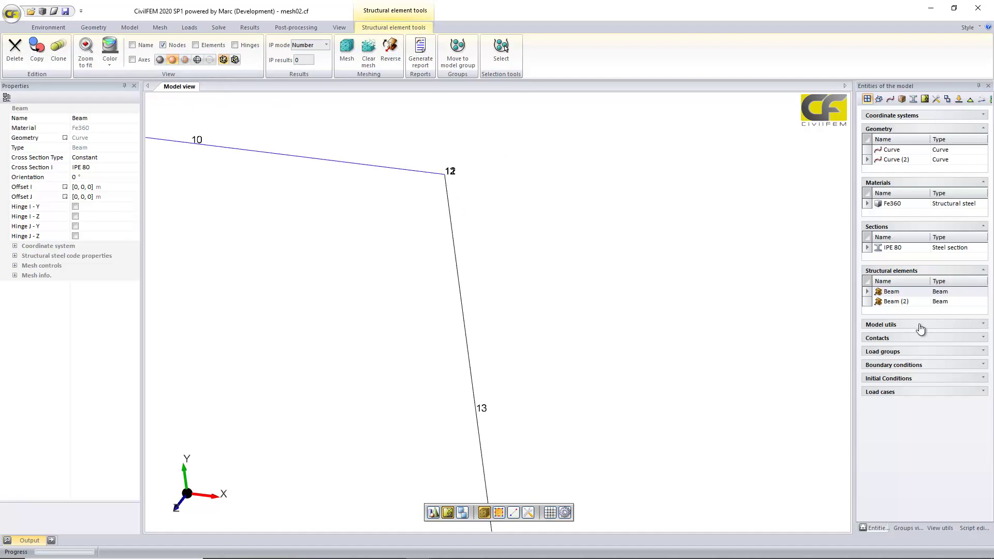
left_click(896, 302)
left_click(211, 60)
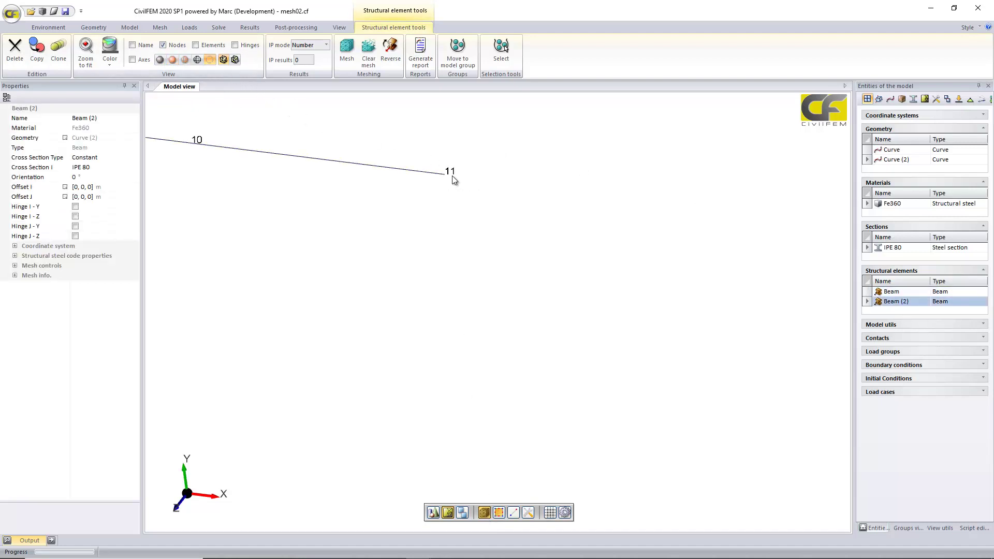
left_click(880, 292, "ctrl")
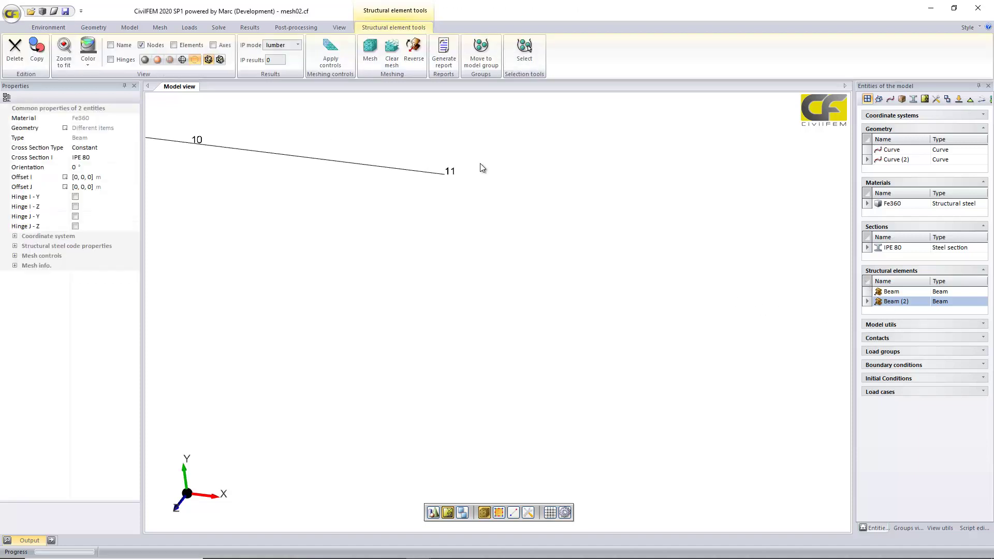
left_click(157, 59)
left_click(517, 213)
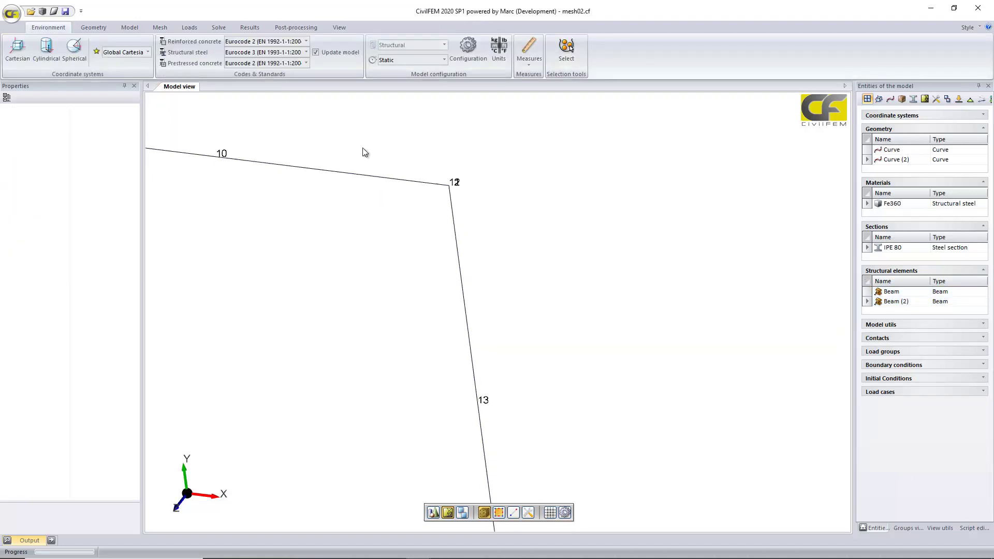
Step: Merge all nodes of the structural elements with a tolerance of 0.001
left_click(160, 27)
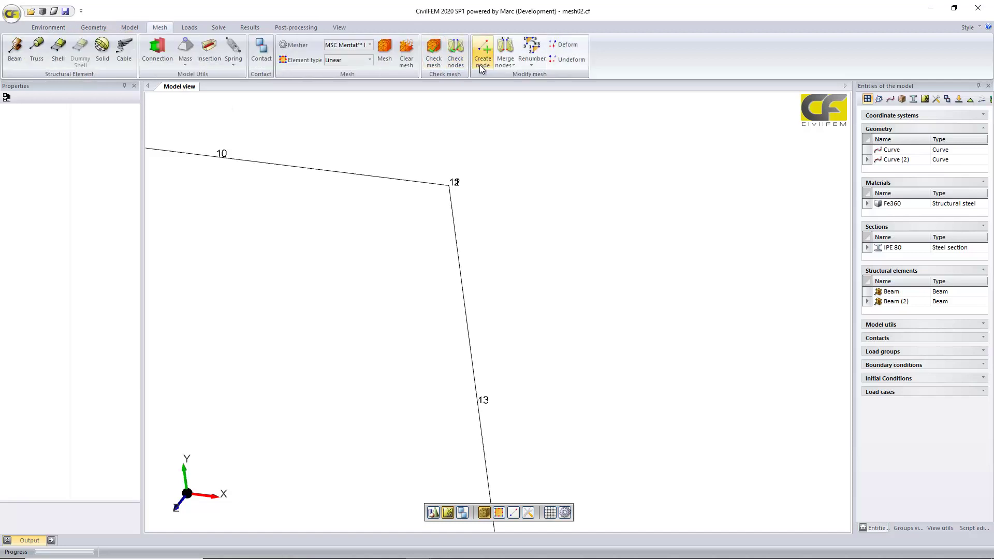
left_click(513, 66)
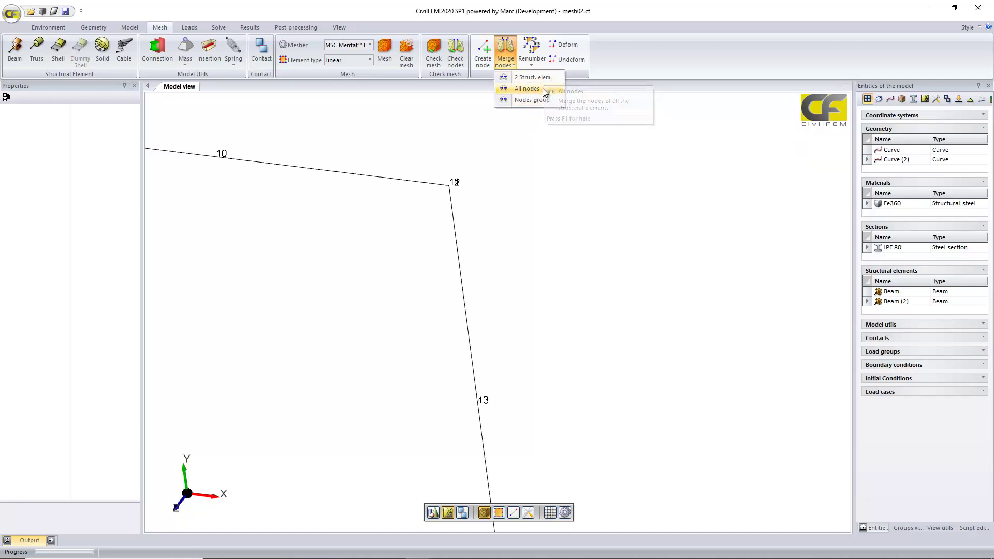
left_click(527, 88)
left_click(84, 119)
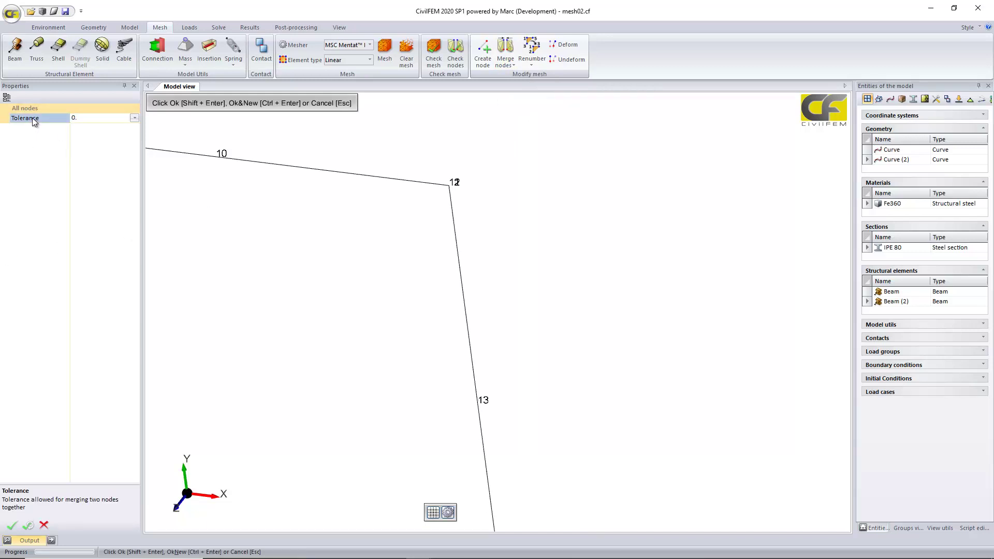
type("001")
key("Return")
left_click(12, 525)
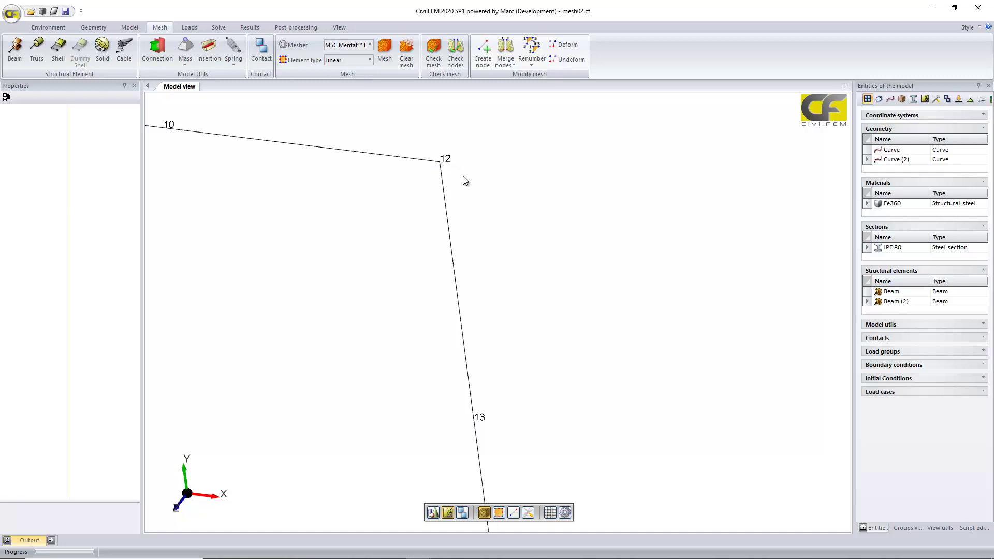
Step: Clear the mesh of the whole model
left_click(407, 50)
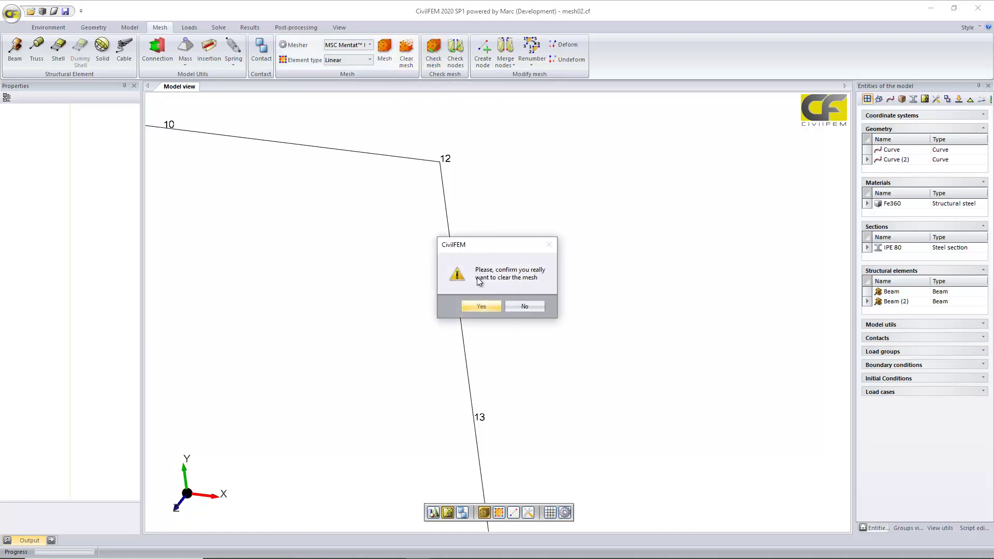
left_click(480, 306)
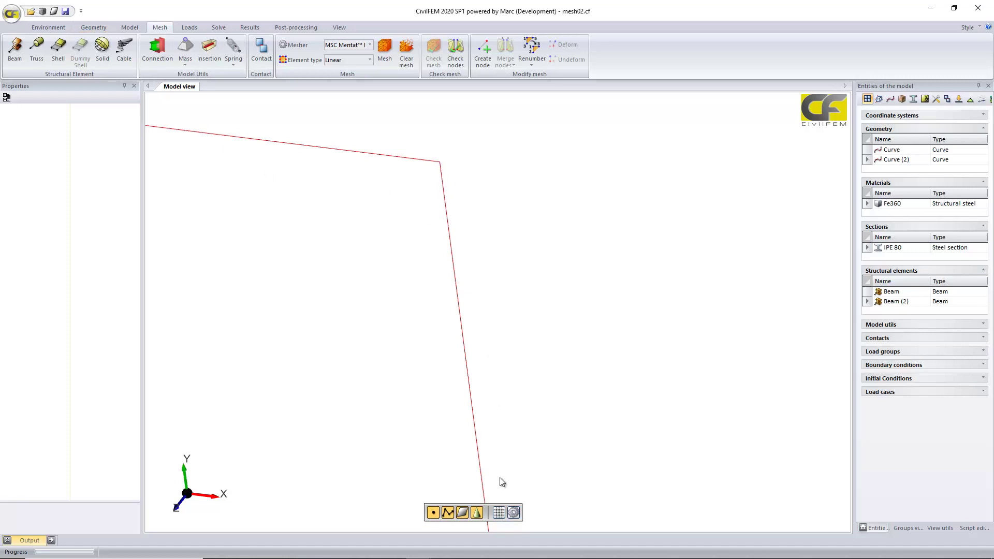
Step: Create points at both beam ends and the shared corner, at (0, 10, 0), (4, 10, 0) and (4, 6, 0), showing the grid only for placement
left_click(498, 512)
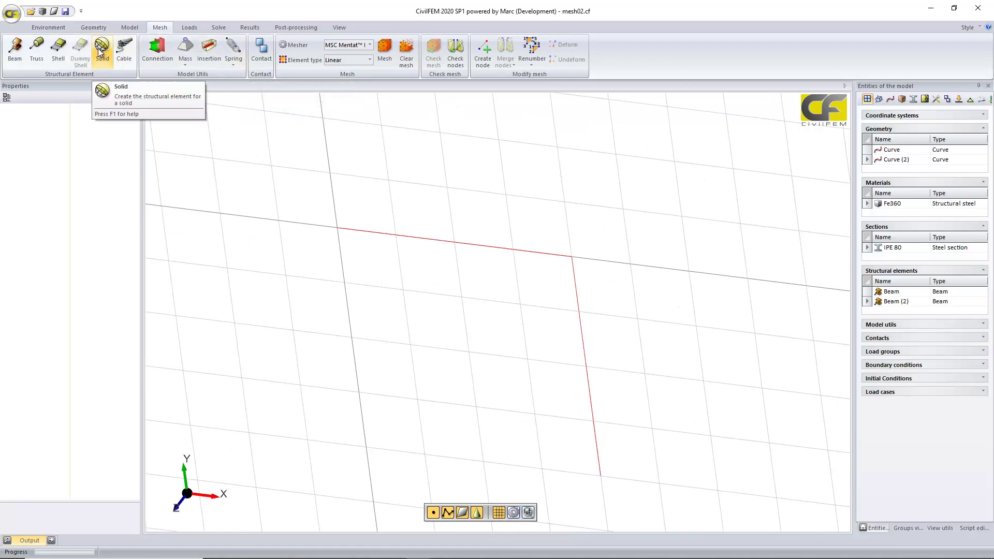
left_click(93, 27)
left_click(15, 50)
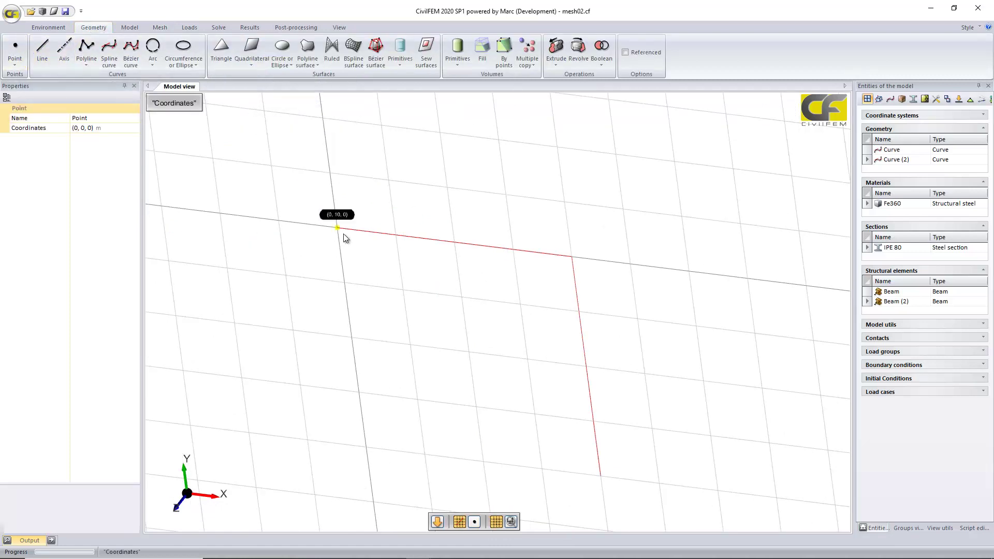
left_click(337, 229)
key("ctrl+Return")
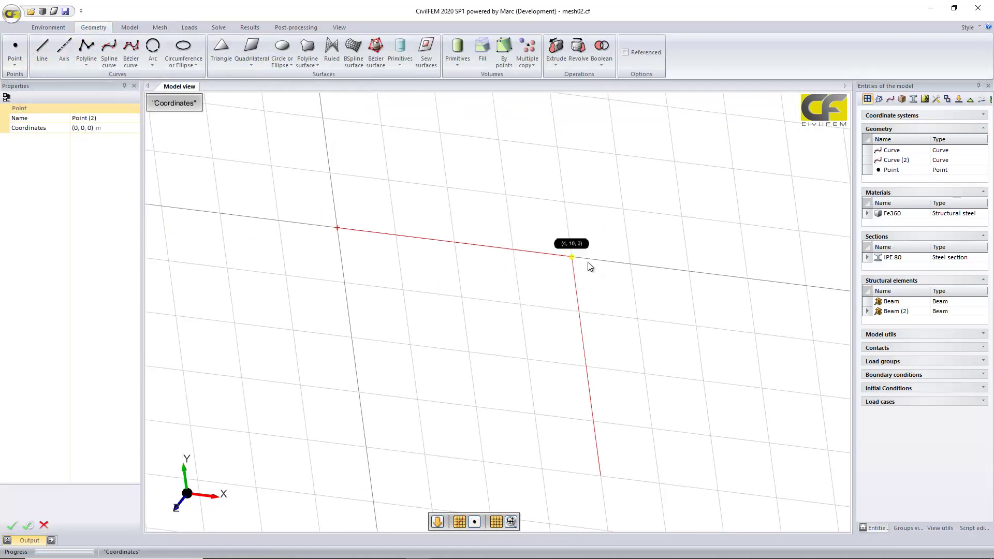
left_click(571, 257)
key("ctrl+Return")
left_click(600, 475)
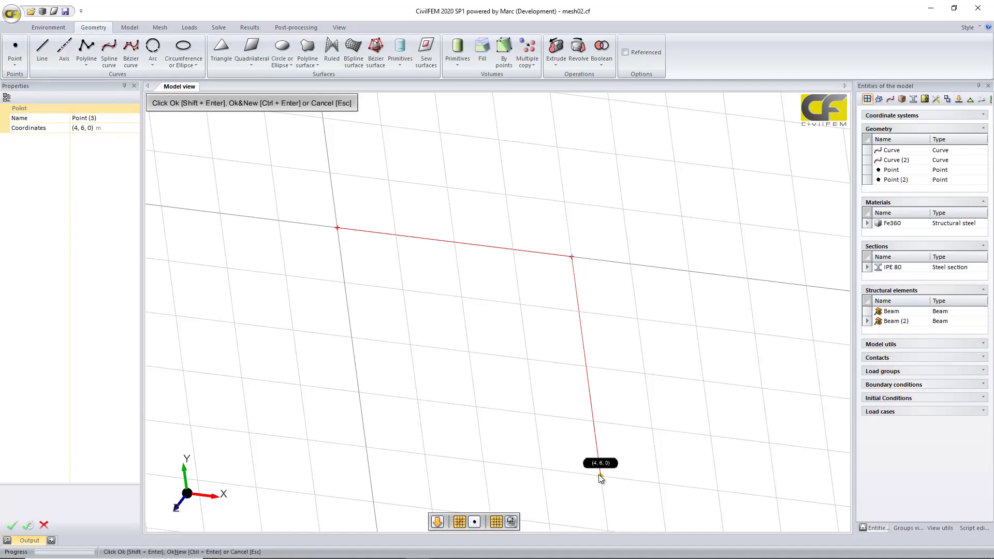
key("ctrl+Return")
left_click(501, 513)
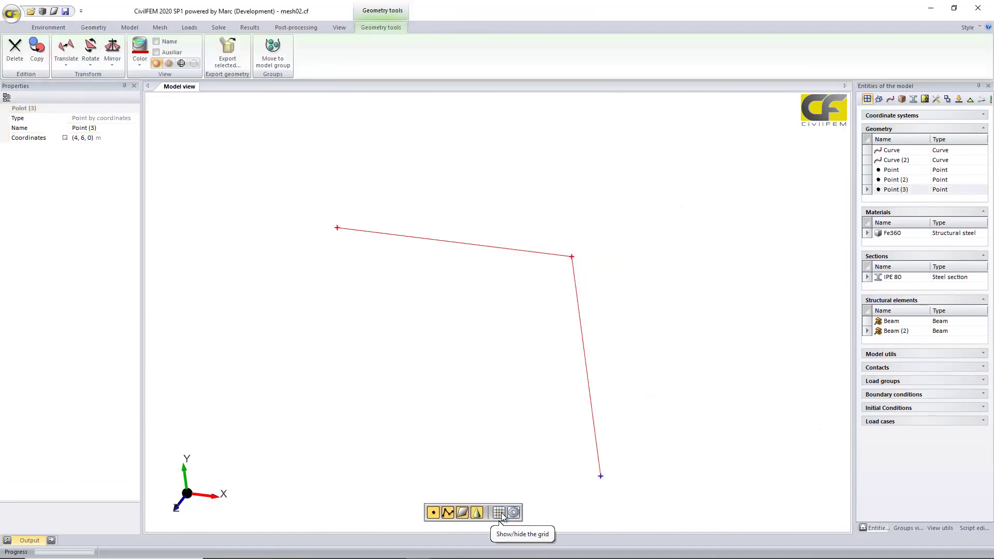
Step: Hide the two original beam curves so that only the three points are displayed
left_click(510, 249)
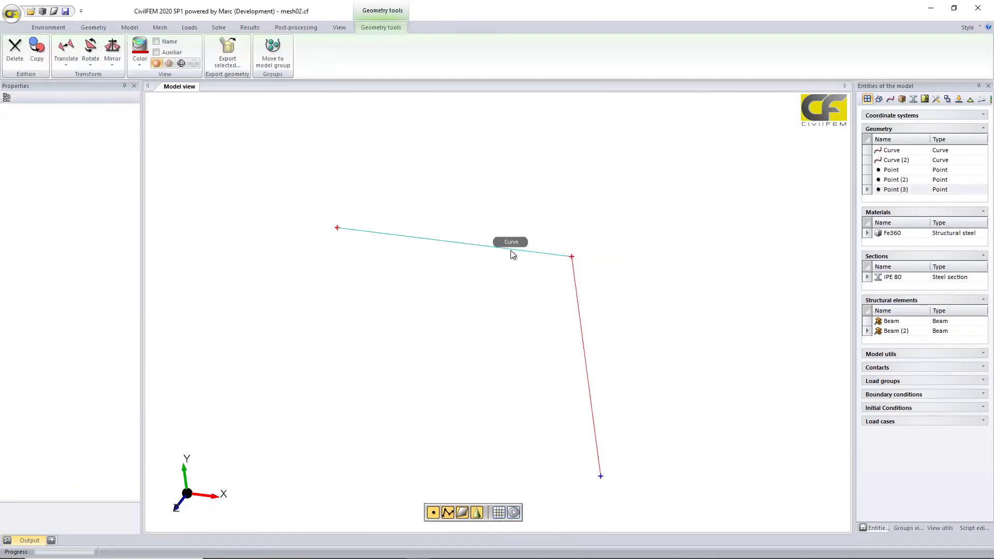
left_click(581, 312, "ctrl")
left_click(314, 64)
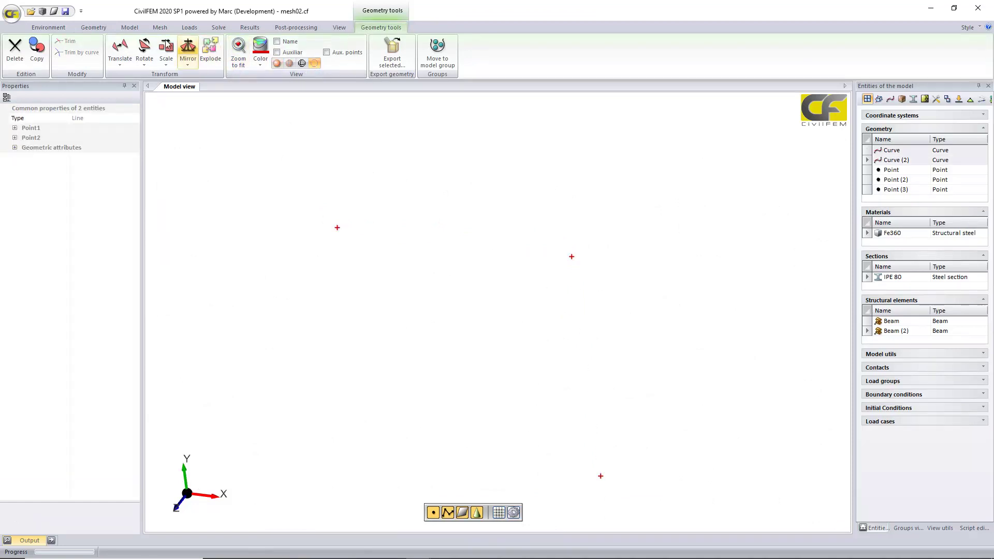
Step: With referenced geometry enabled, draw one line from Point to Point (2) and another from Point (2) to Point (3)
left_click(93, 28)
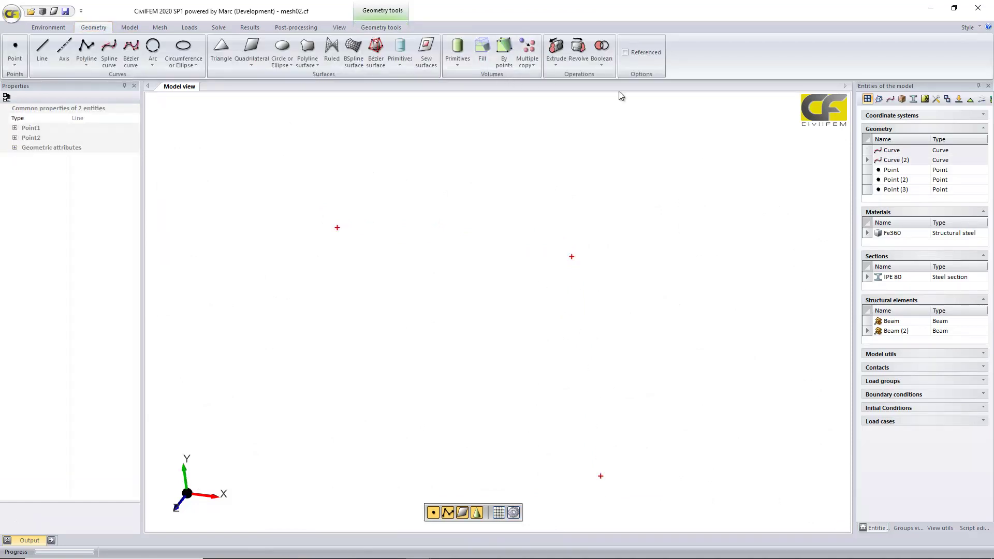
left_click(644, 54)
left_click(43, 58)
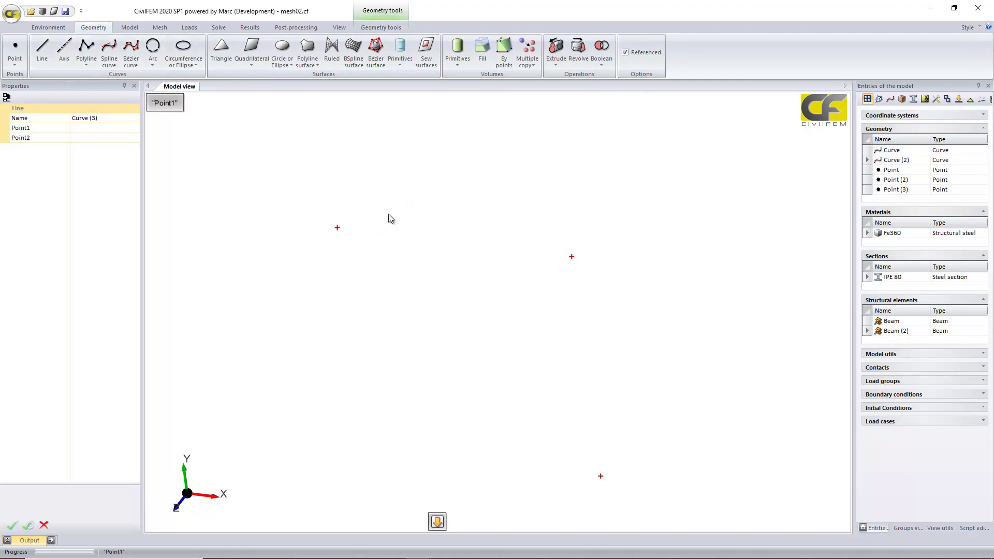
left_click(337, 228)
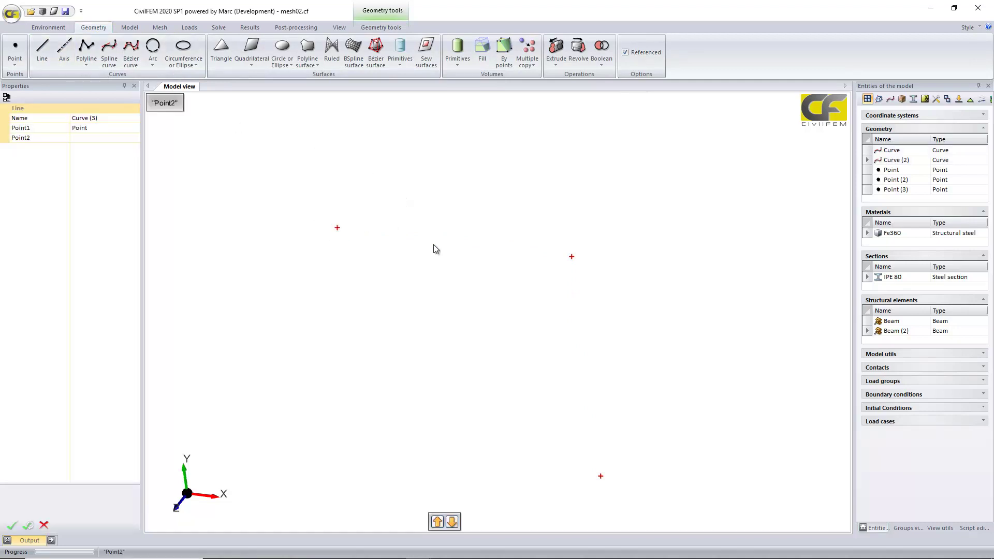
left_click(571, 258)
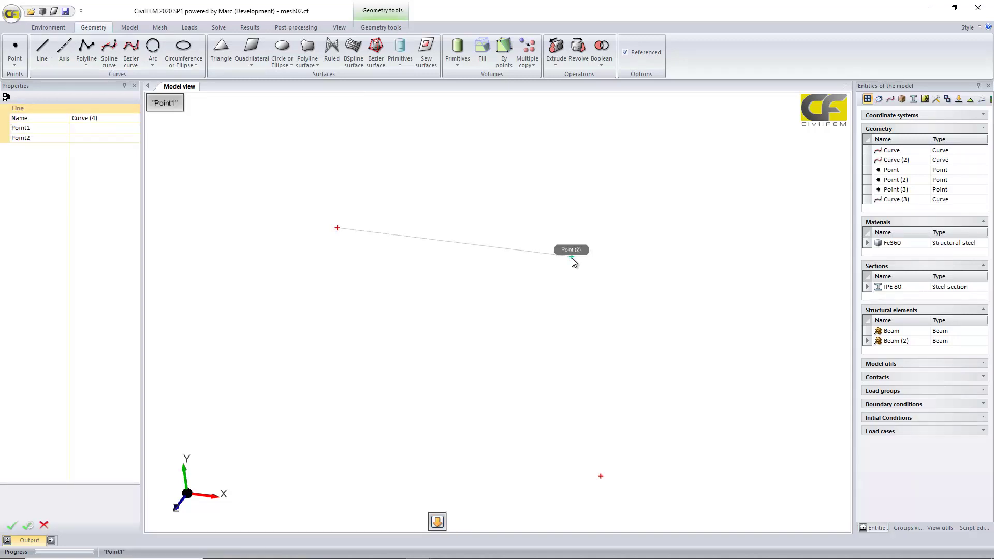
left_click(572, 258)
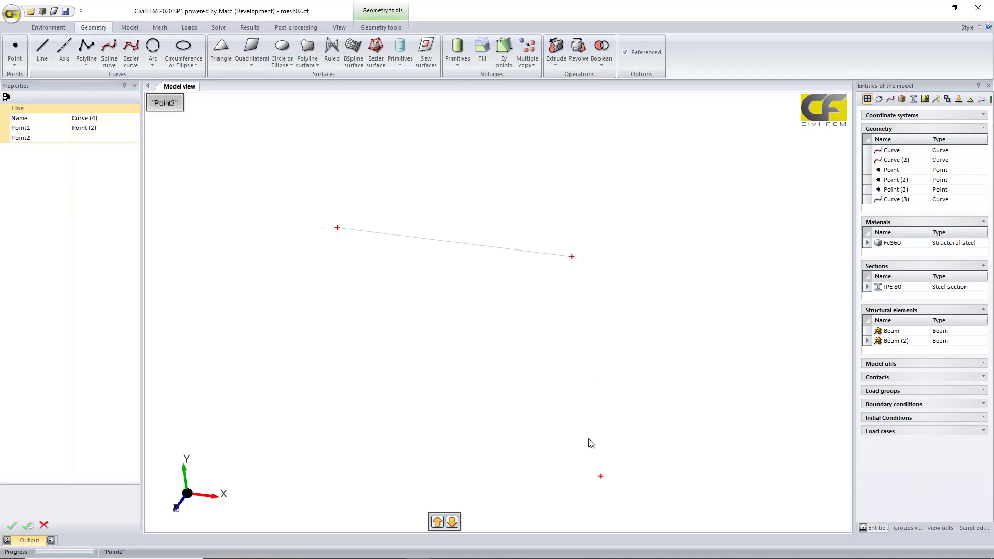
left_click(602, 477)
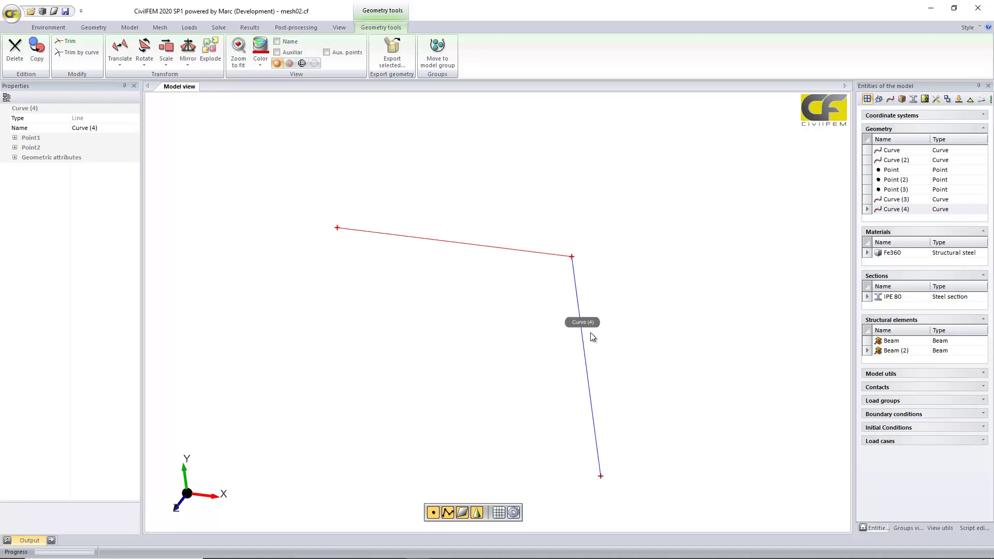
Step: Reassign the geometry of Beam to the new referenced line Curve (3)
left_click(890, 341)
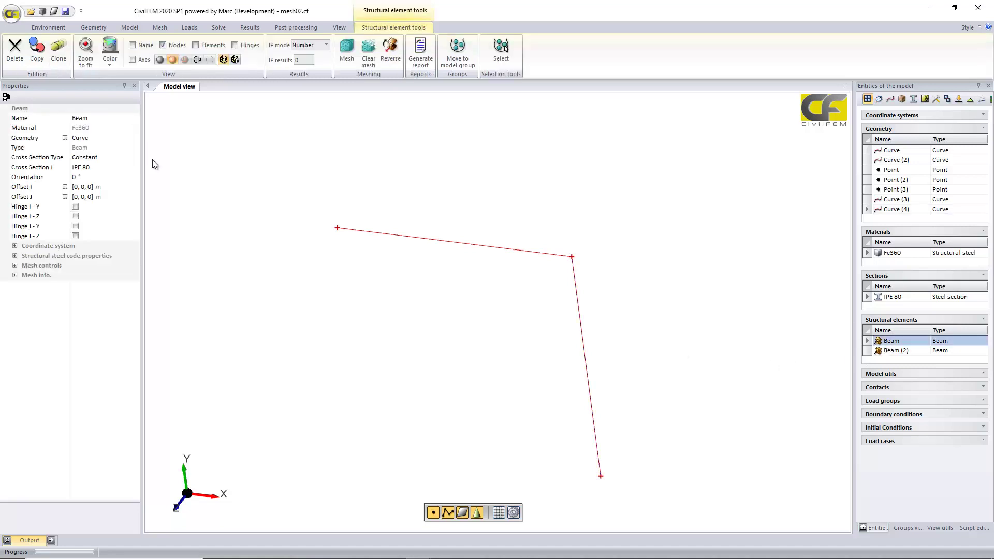
left_click(66, 138)
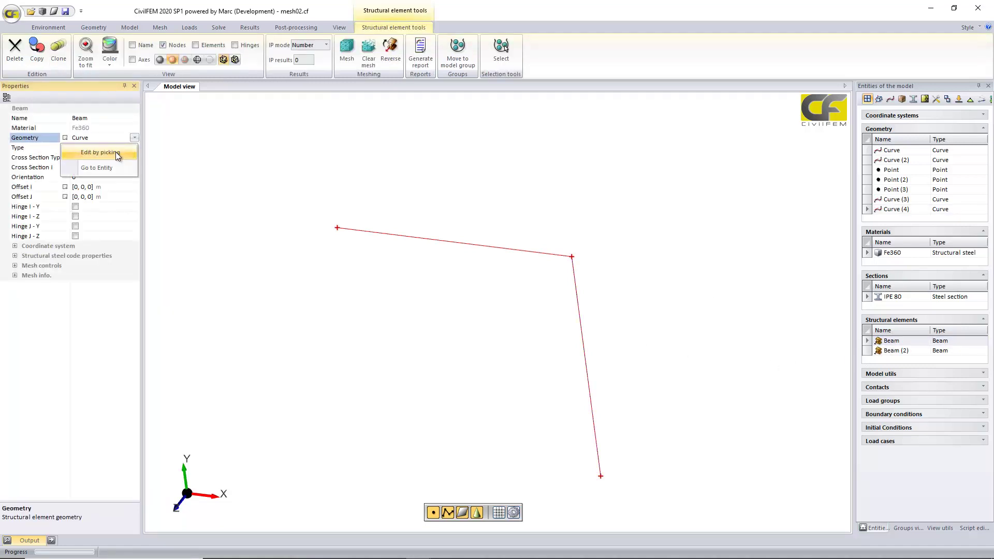
left_click(100, 152)
left_click(448, 244)
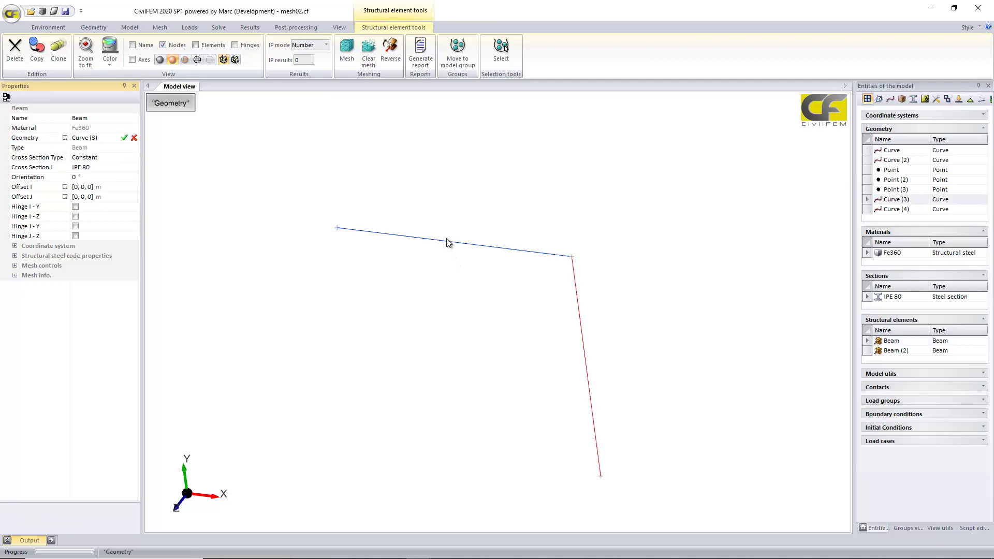
left_click(124, 138)
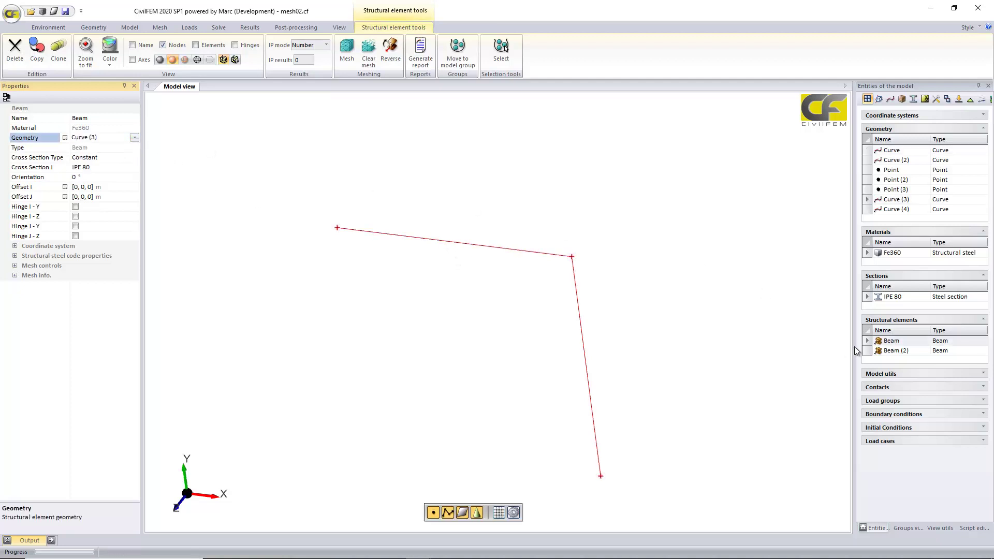
Step: Reassign the geometry of Beam (2) to the new referenced line Curve (4)
left_click(892, 351)
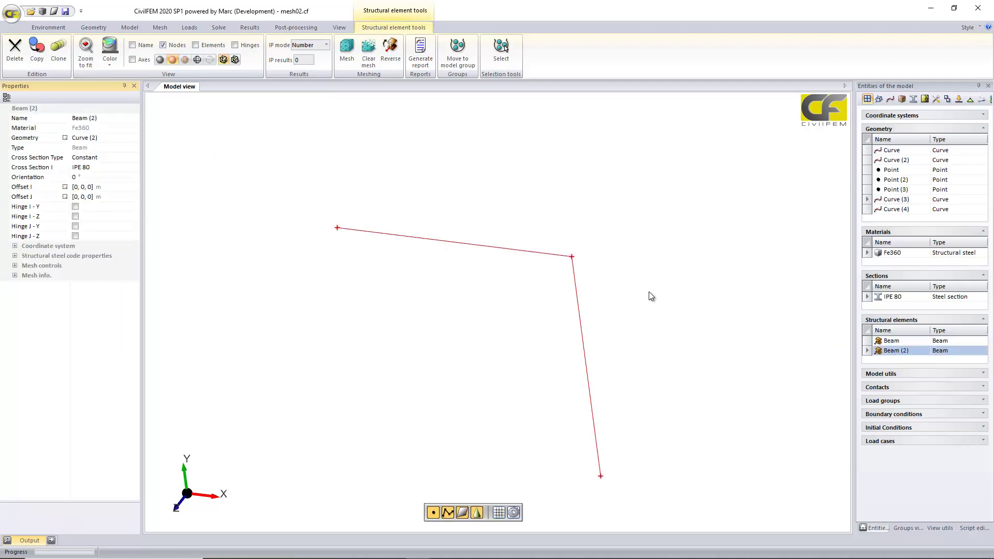
left_click(66, 138)
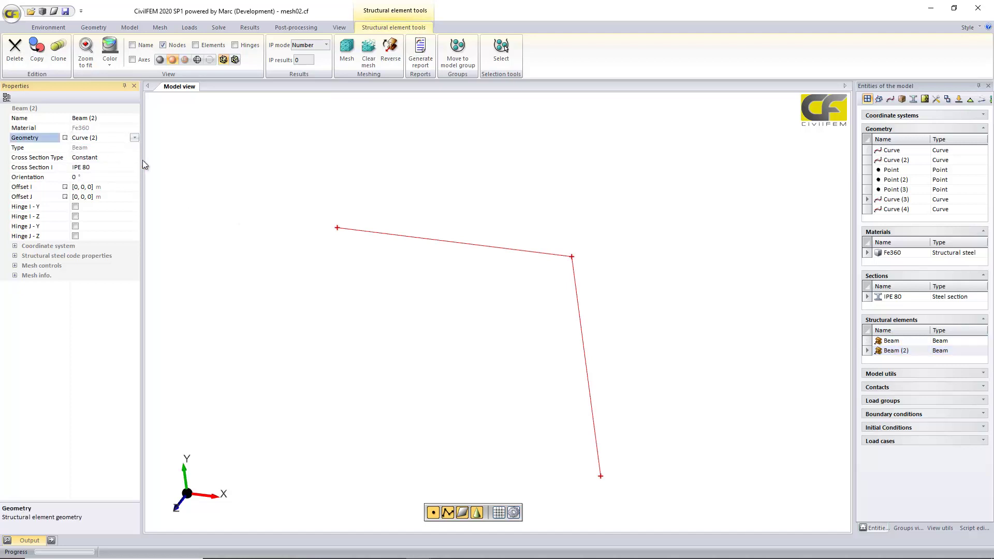
left_click(584, 328)
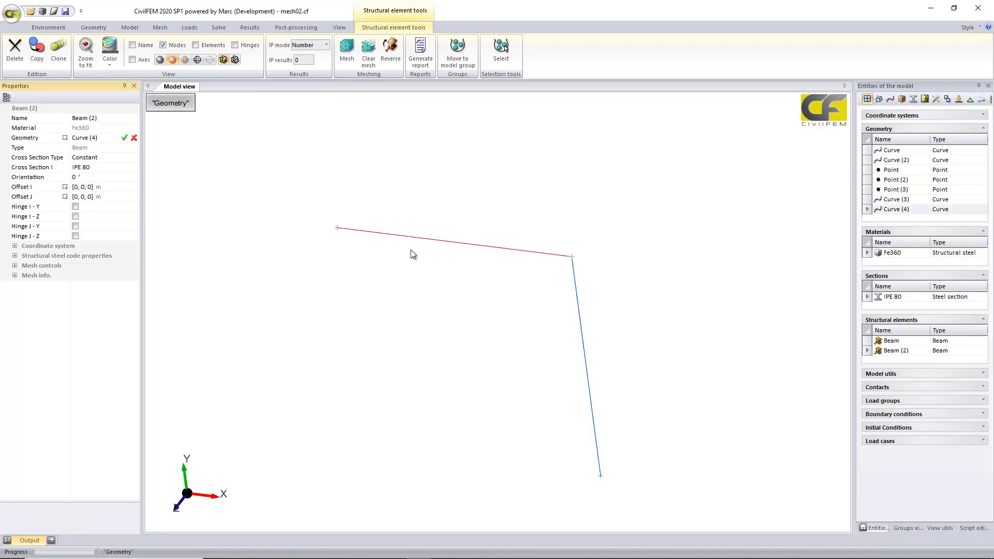
left_click(124, 138)
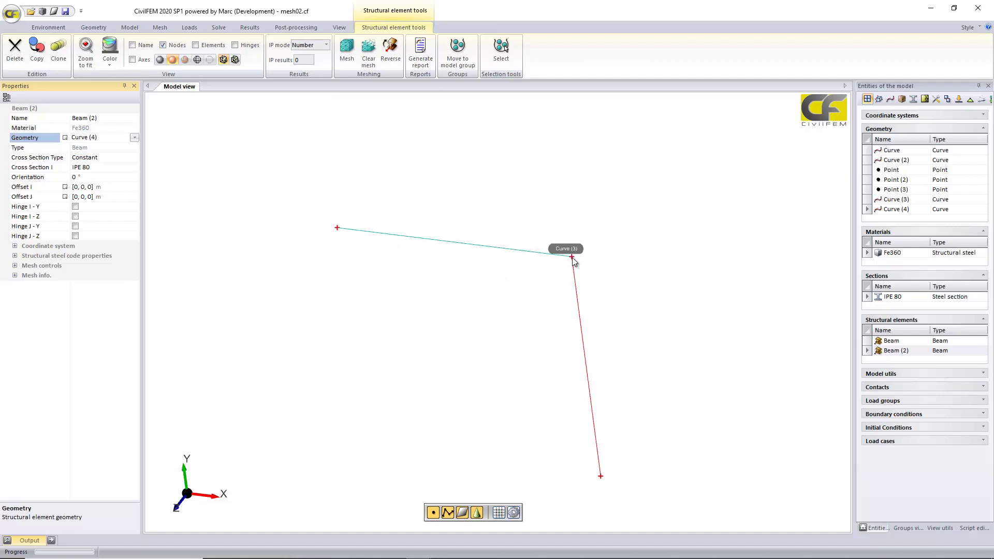
Step: Mesh the model with both beams on their referenced lines, using linear elements
scroll(422, 259, "up", 1)
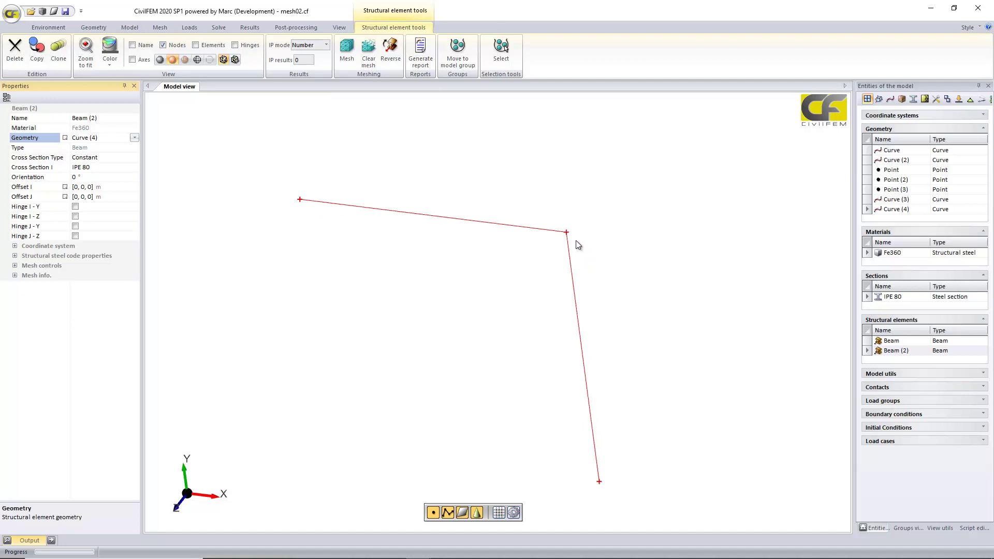
left_click(159, 27)
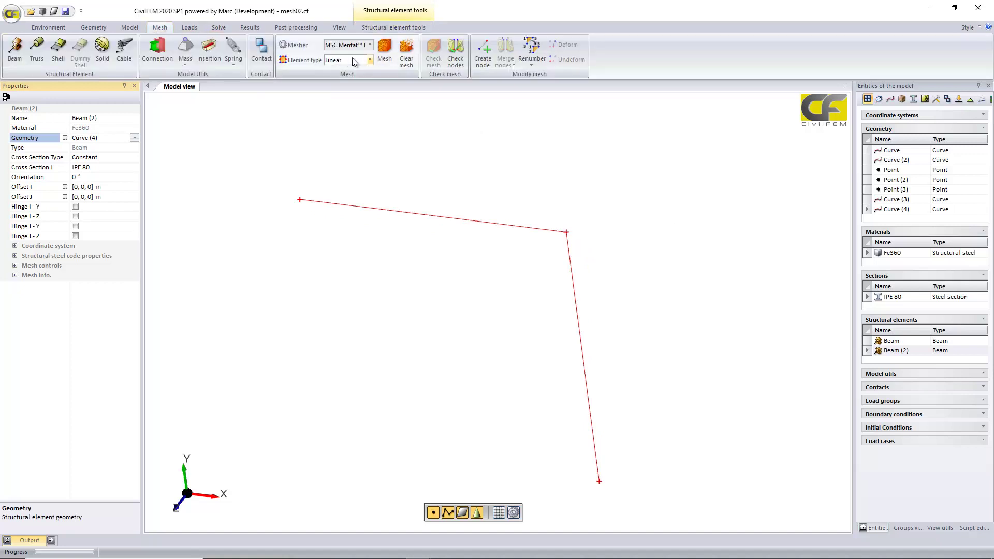
left_click(385, 49)
left_click(461, 307)
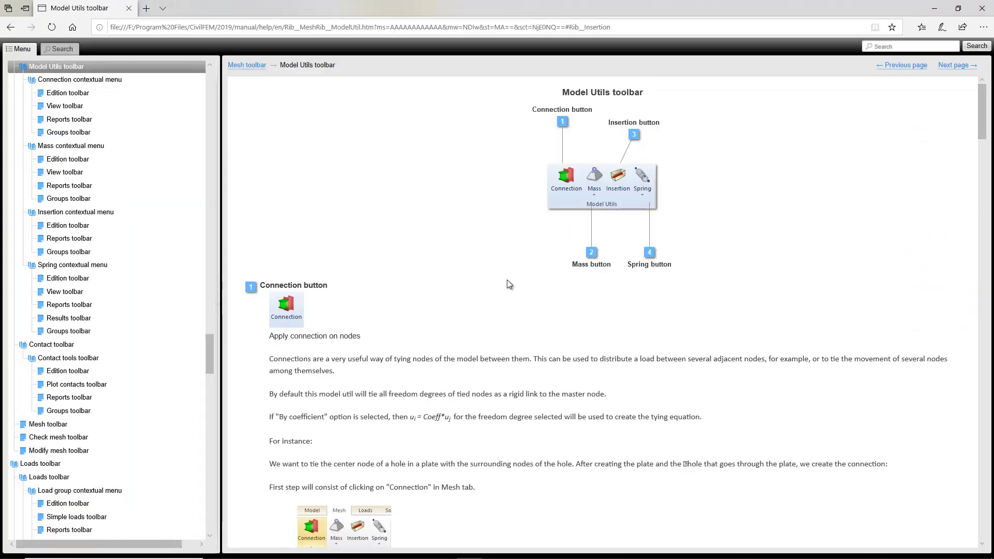
Step: Read the manual's Connection and Mass sections, including tied nodes, connection types and the mass properties
left_click_drag(209, 354, 223, 293)
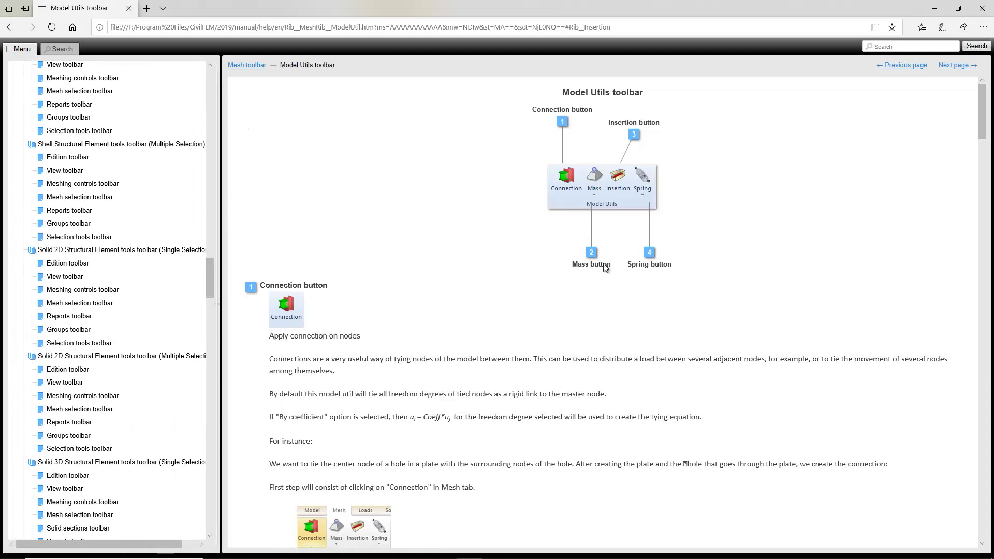
left_click(563, 125)
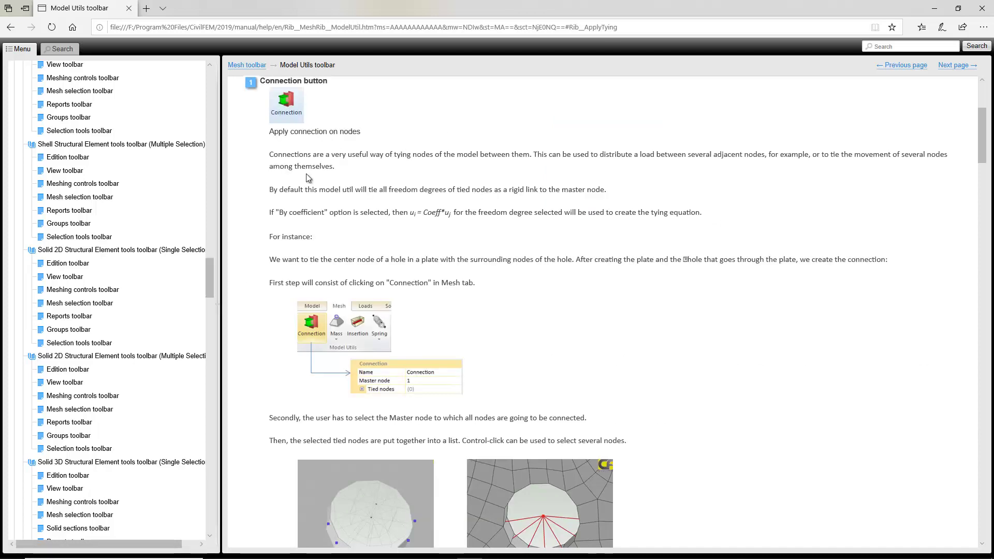
scroll(415, 305, "down", 2)
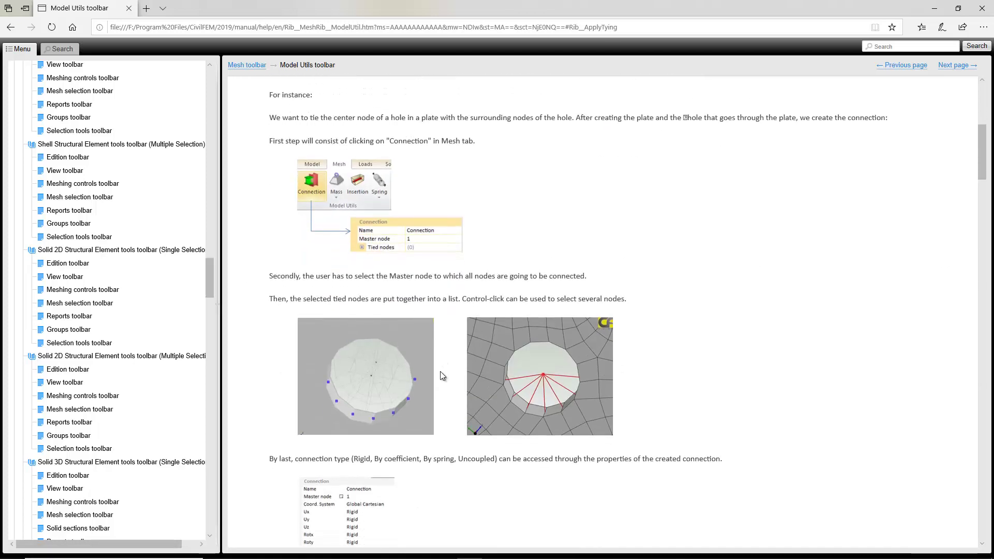
scroll(442, 375, "down", 3)
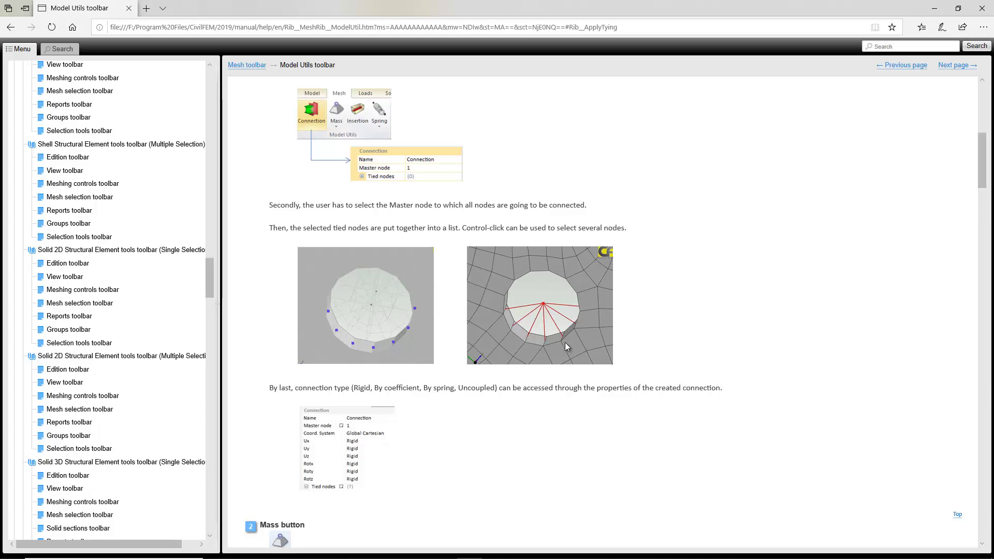
scroll(451, 412, "down", 5)
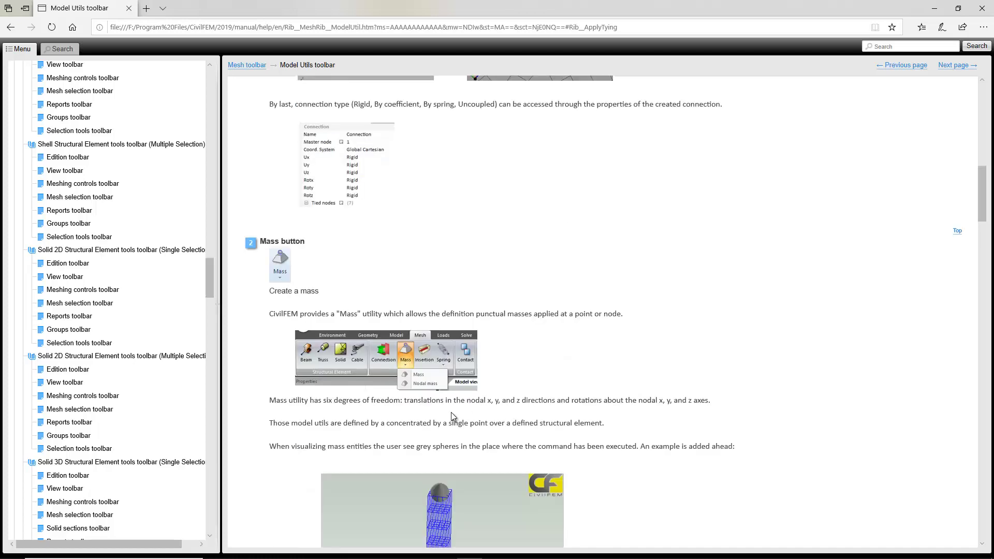
scroll(452, 412, "down", 6)
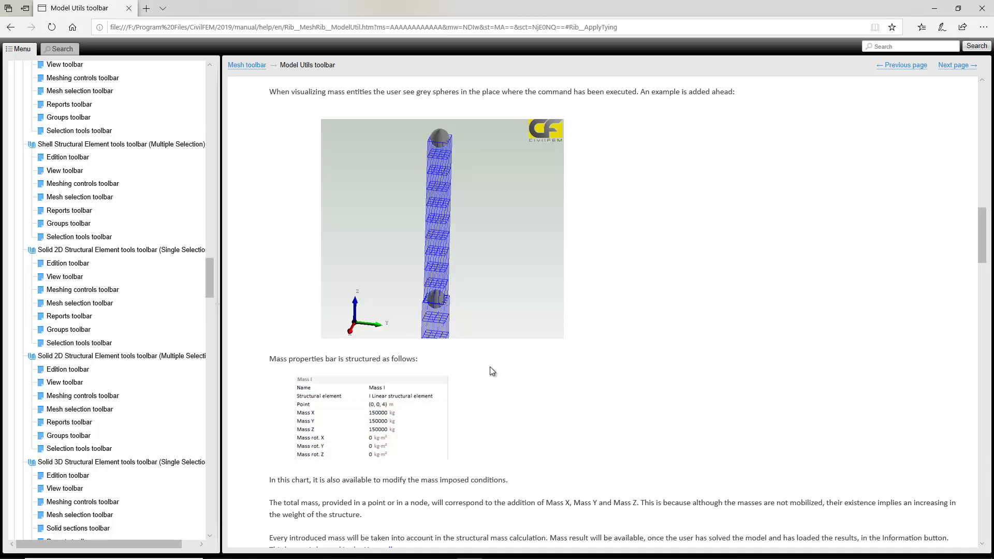
scroll(530, 417, "down", 3)
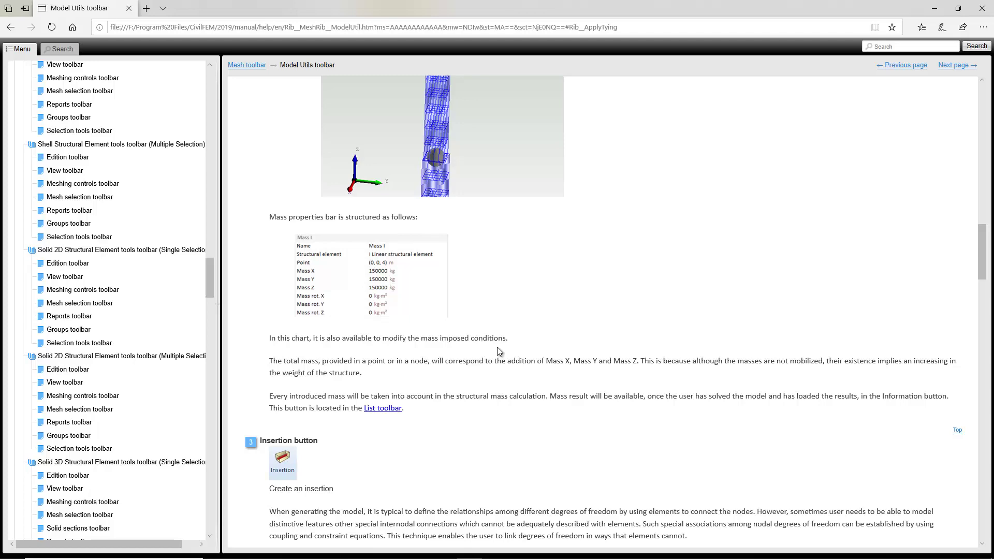
scroll(497, 348, "down", 3)
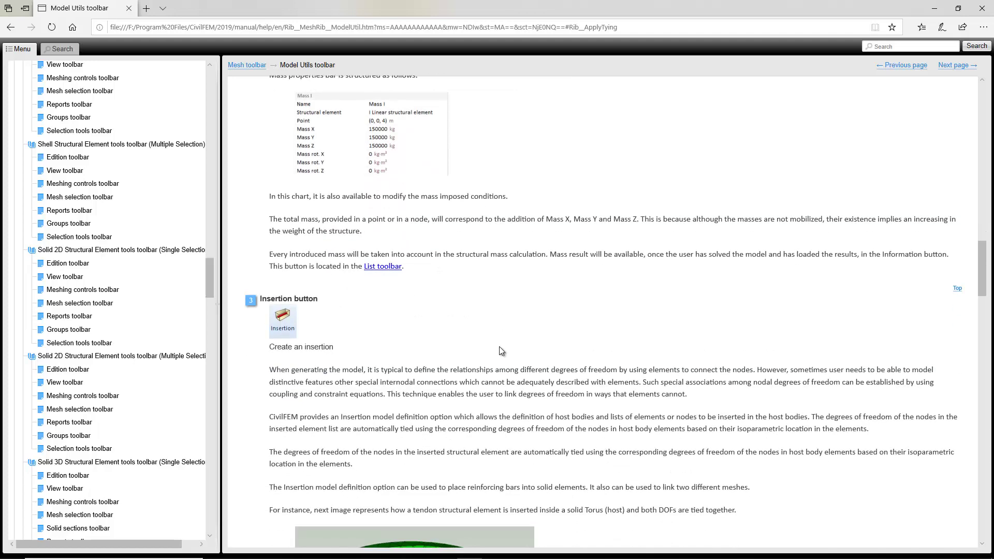
Step: Read the manual's Insertion section, covering host and inserted elements, exterior tolerance, and insertions with multiple inserted or host elements
scroll(508, 337, "down", 4)
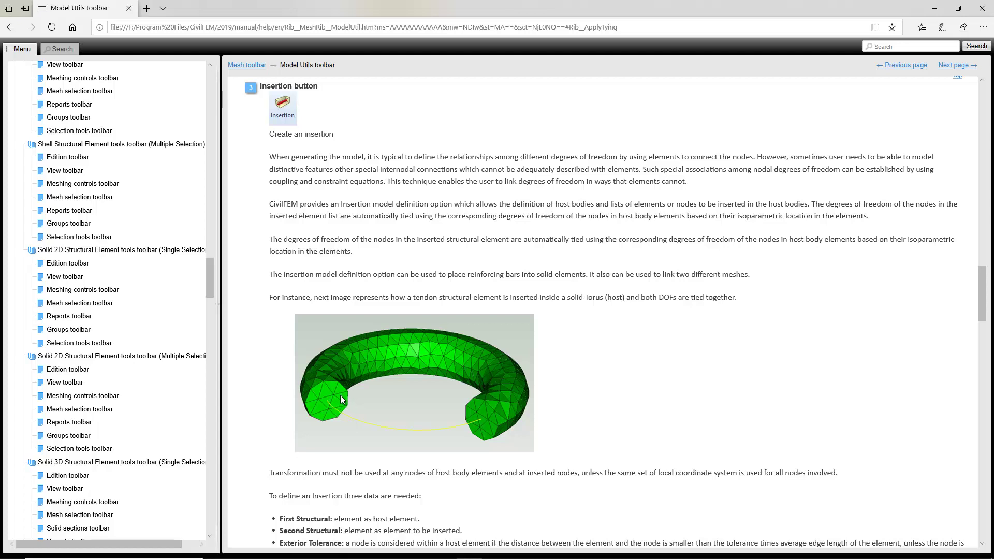
scroll(341, 398, "down", 3)
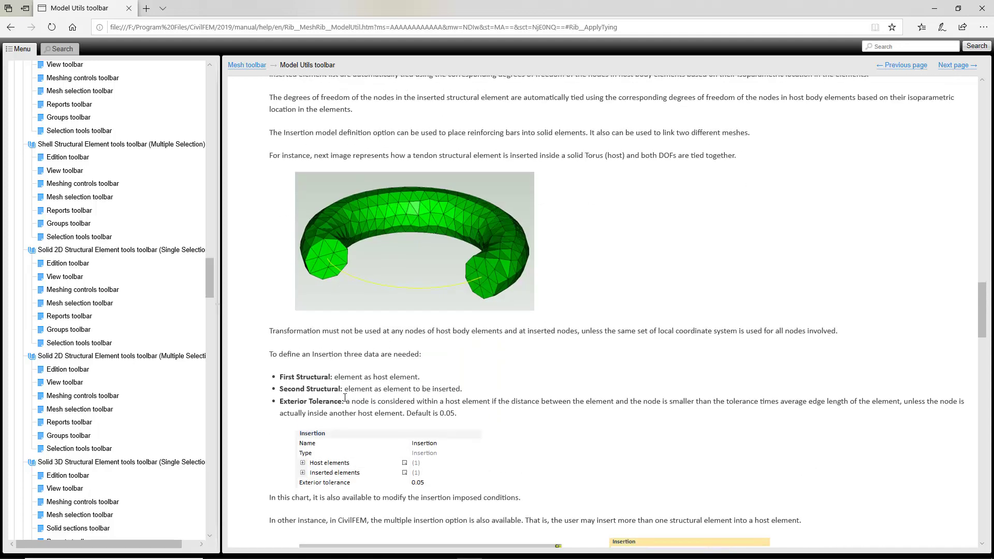
scroll(345, 397, "down", 2)
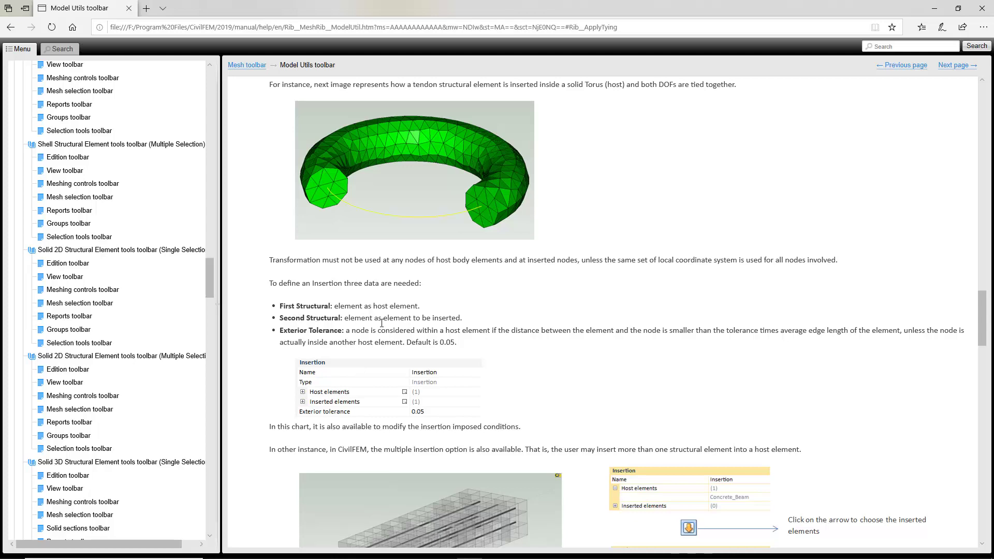
scroll(382, 323, "down", 3)
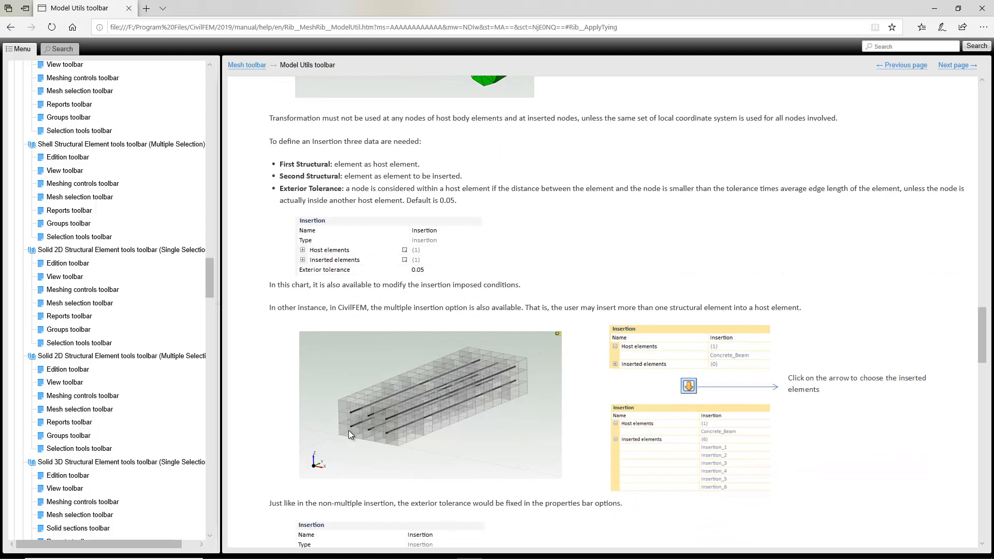
scroll(349, 427, "up", 1, "ctrl")
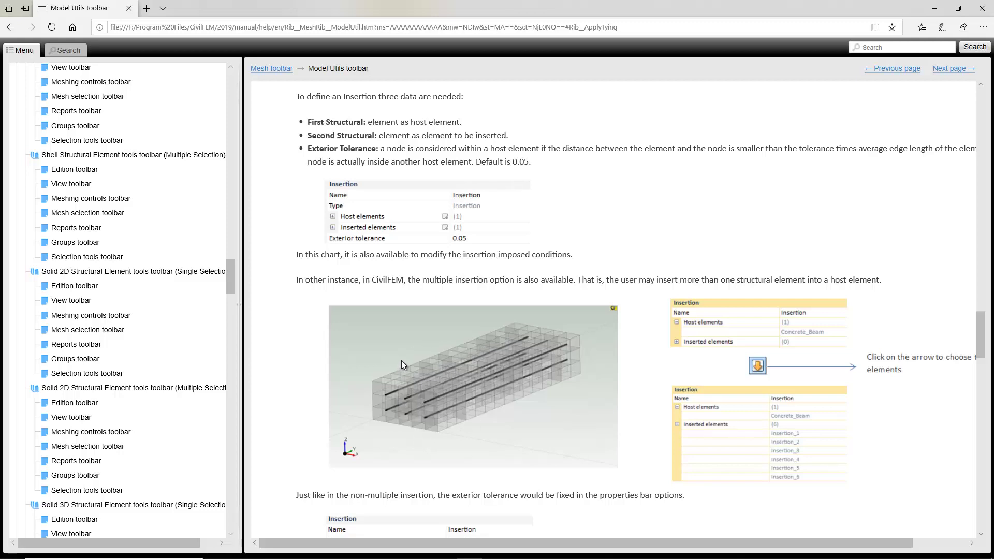
scroll(409, 365, "down", 4)
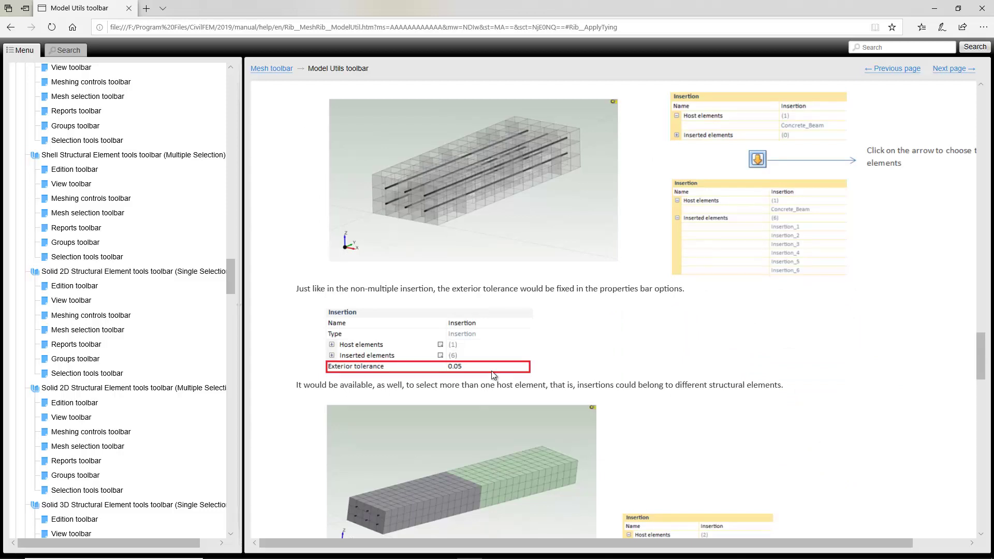
scroll(493, 375, "down", 5)
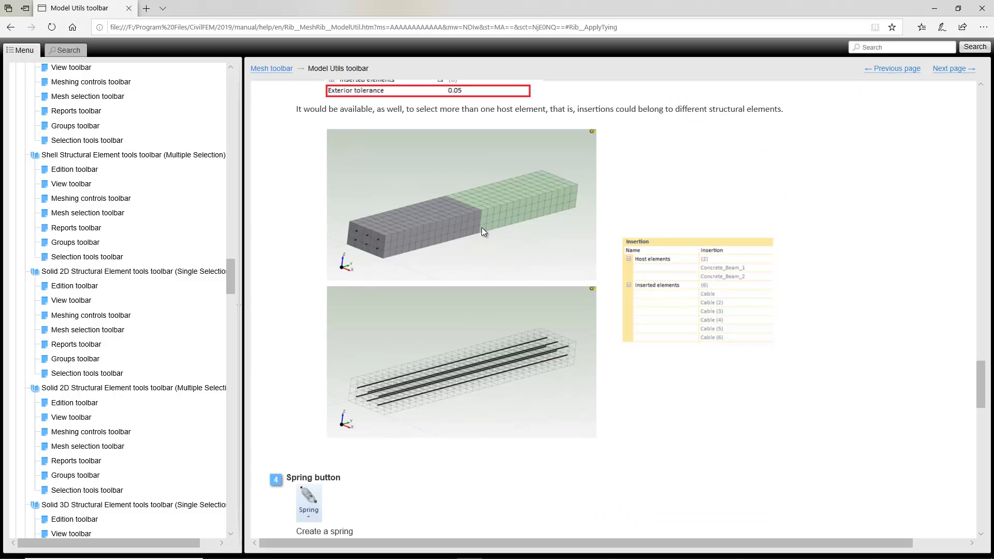
Step: Read the manual's Spring section, covering the available spring types, their properties and the stiffness formulas
scroll(482, 230, "down", 5)
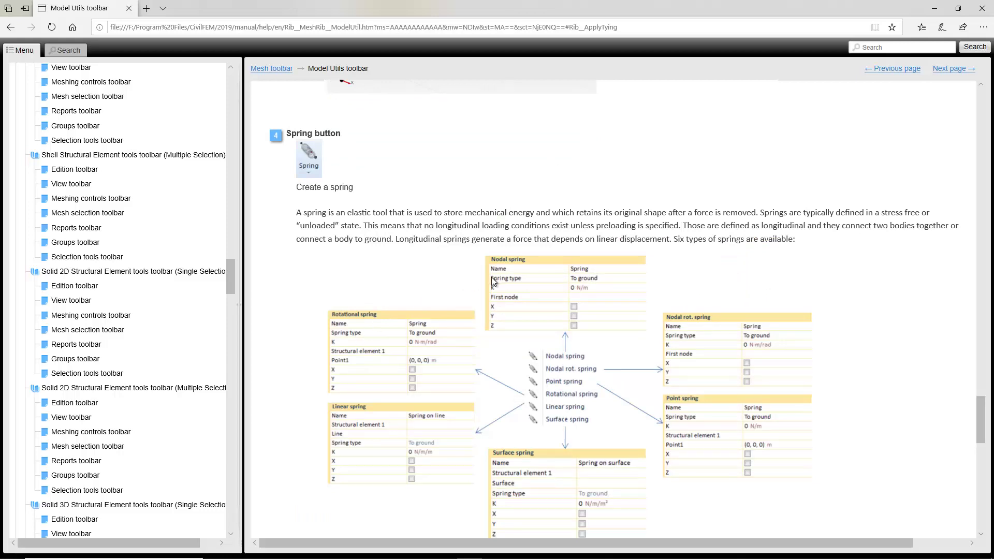
scroll(534, 399, "down", 2)
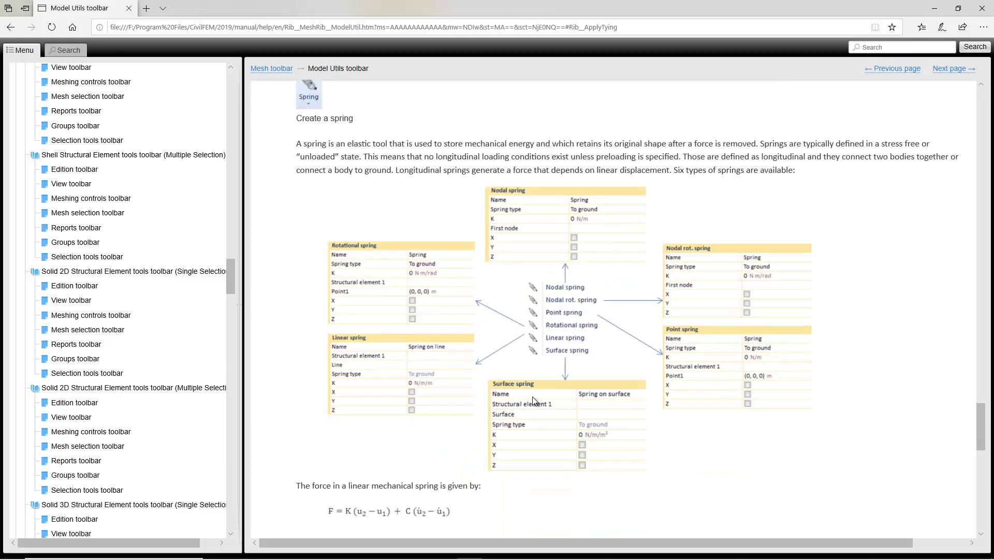
scroll(533, 397, "down", 10)
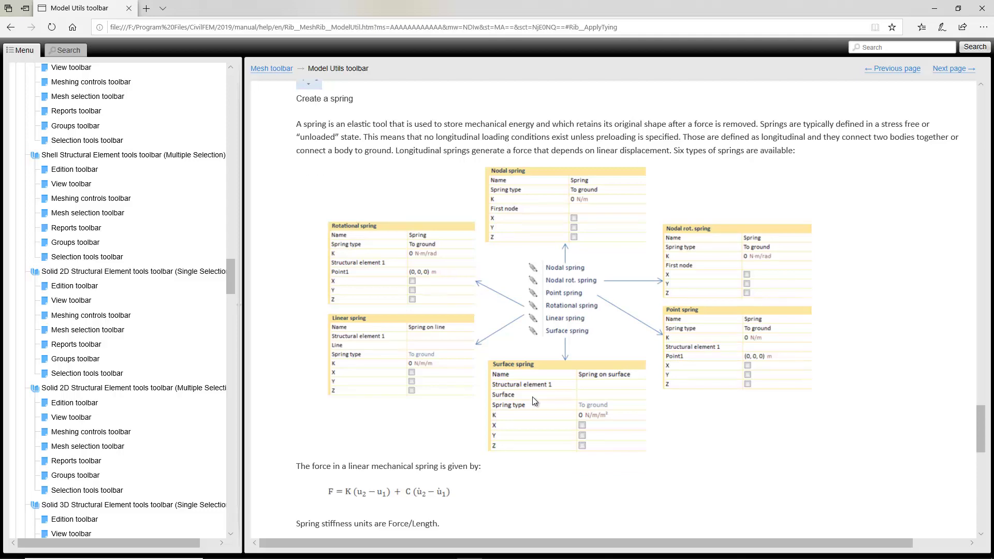
scroll(539, 388, "down", 5)
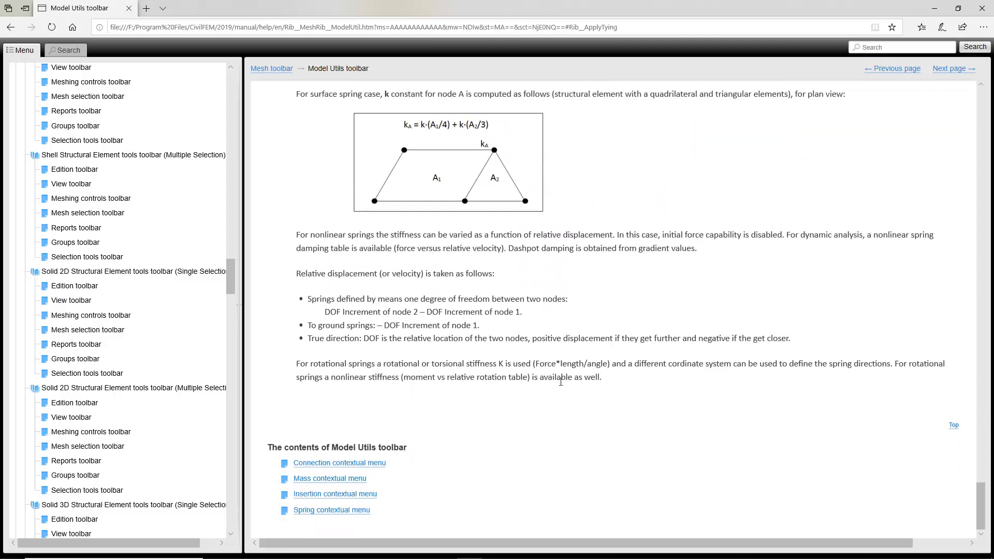
Step: Switch to CivilFEM, look through the spring types and open the Linear spring definition for Beam (2)
key("alt+Tab")
left_click(164, 27)
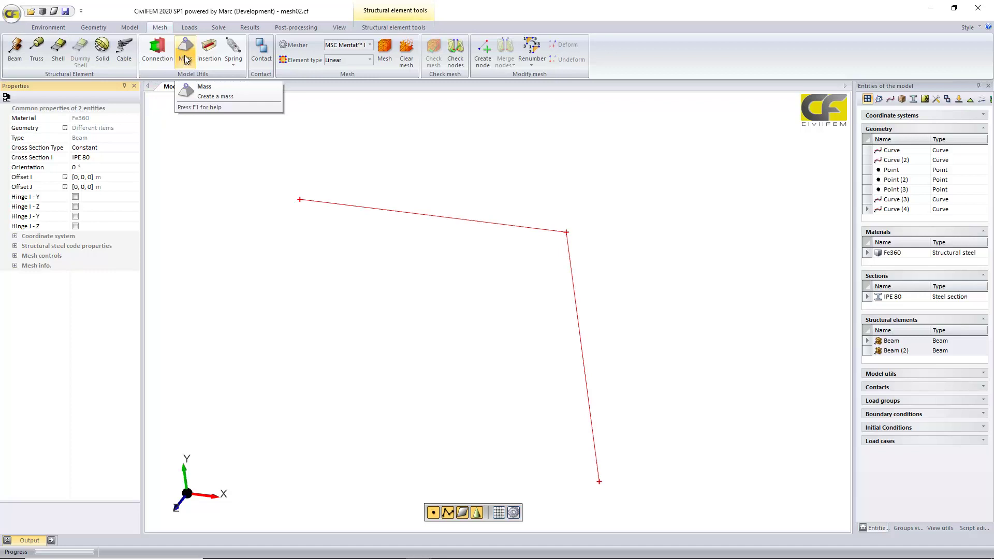
left_click(233, 52)
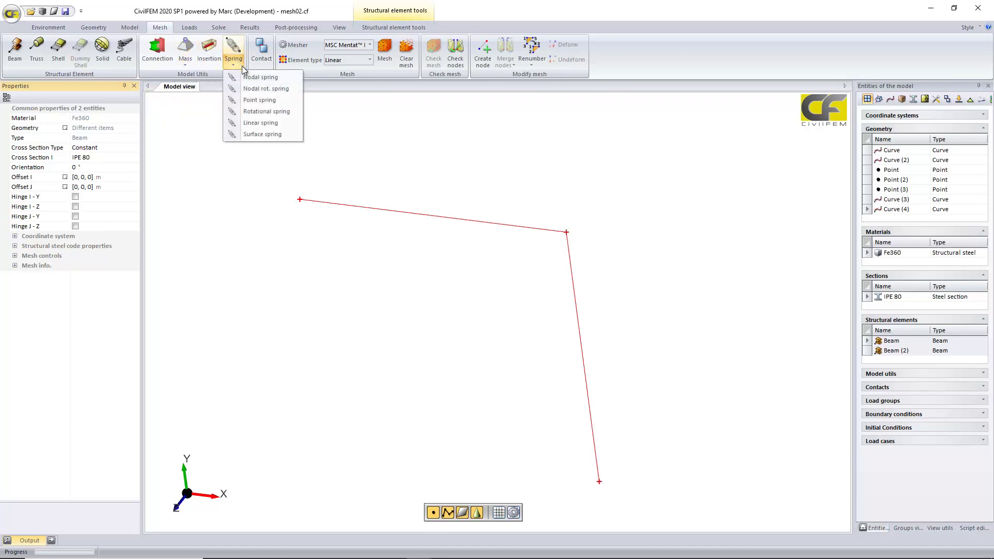
left_click(282, 88)
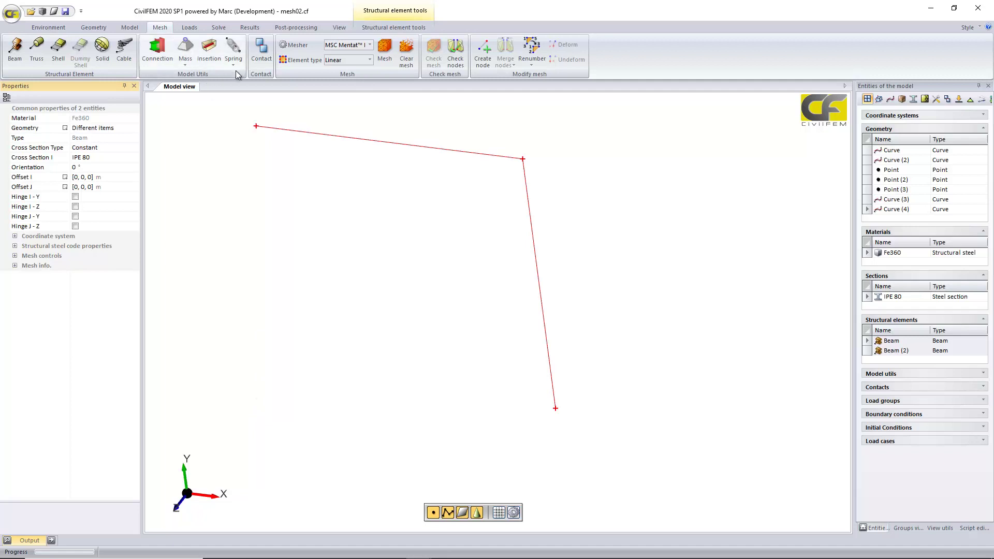
left_click(233, 52)
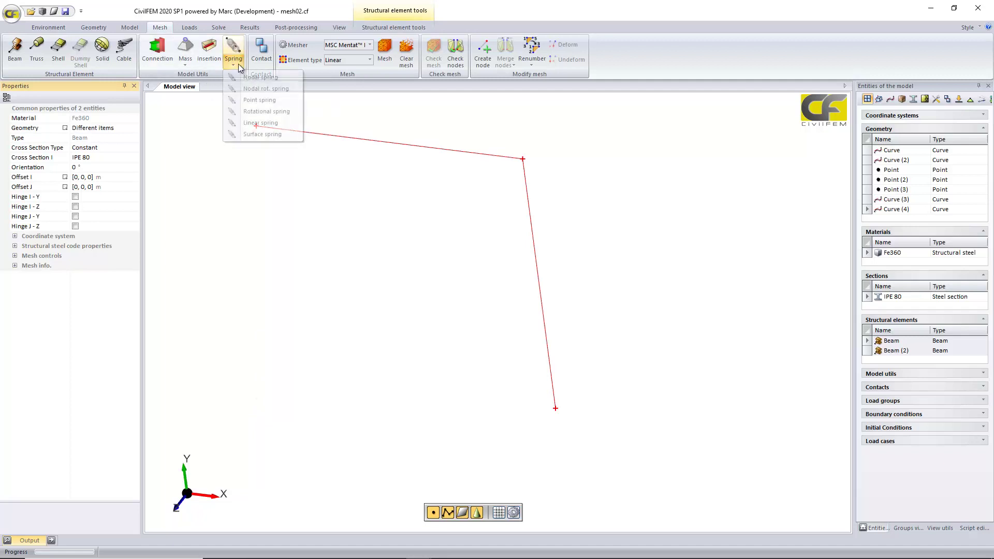
left_click(285, 121)
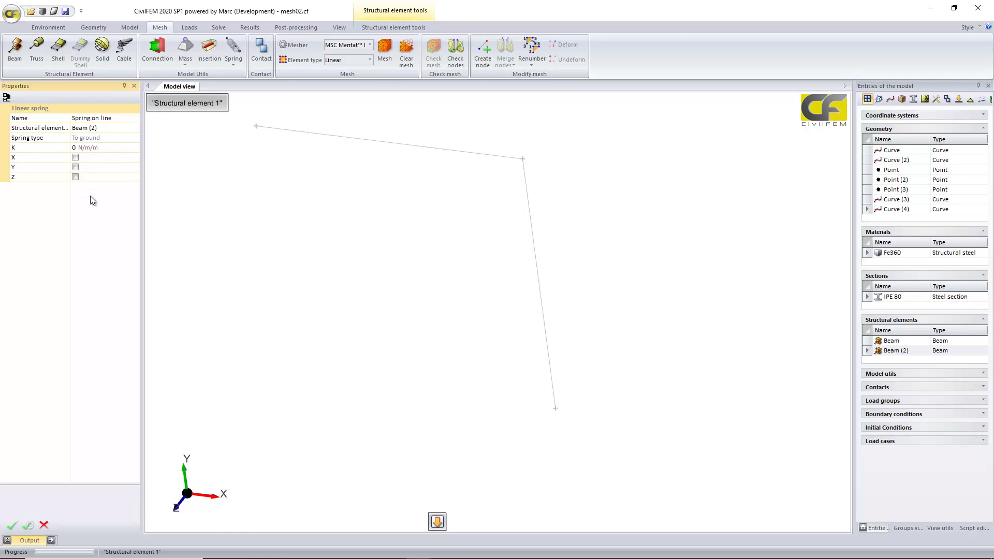
left_click(232, 68)
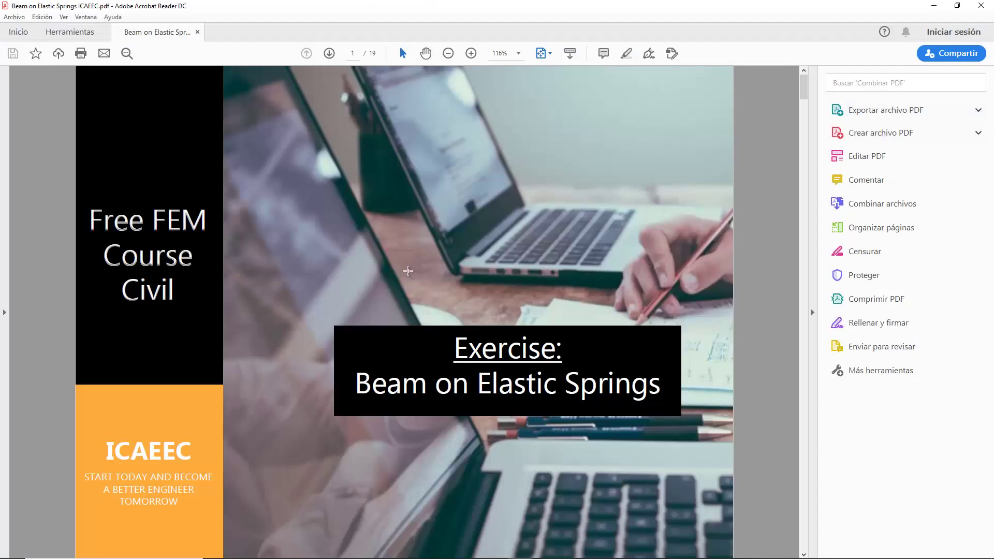
Step: Review the Beam on Elastic Springs exercise, from the problem data and Winkler's constant through the section, linear spring, mesh and loads
scroll(408, 271, "down", 6)
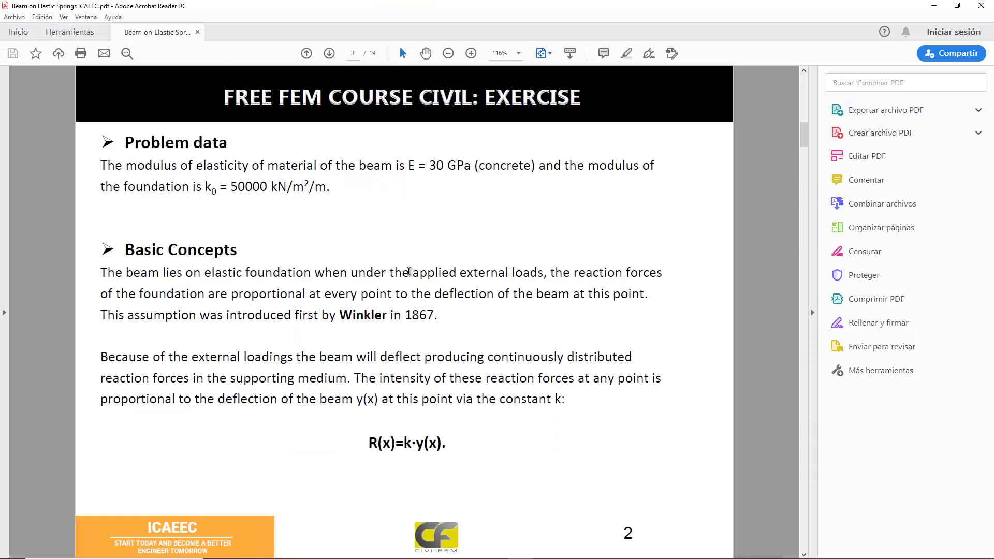
scroll(409, 271, "down", 3)
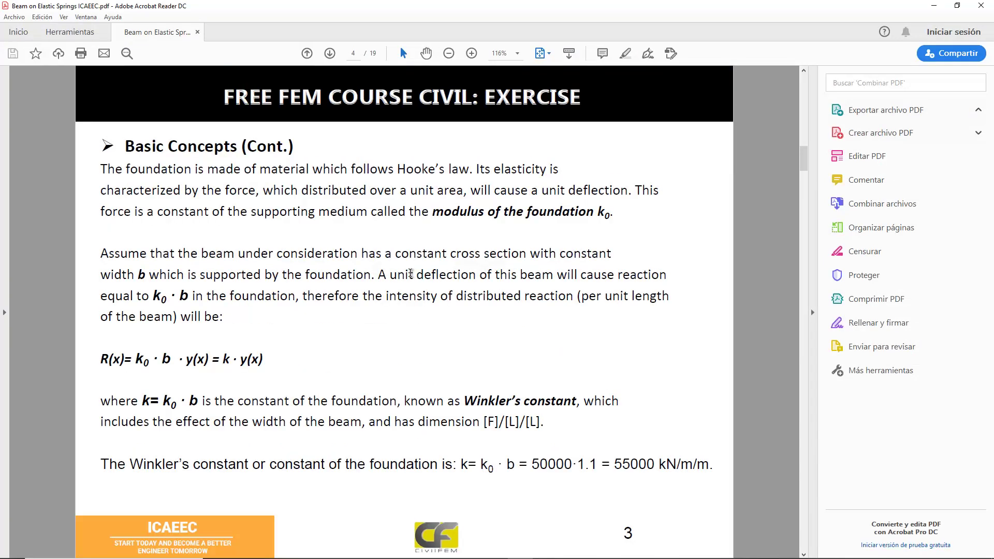
scroll(411, 277, "down", 12)
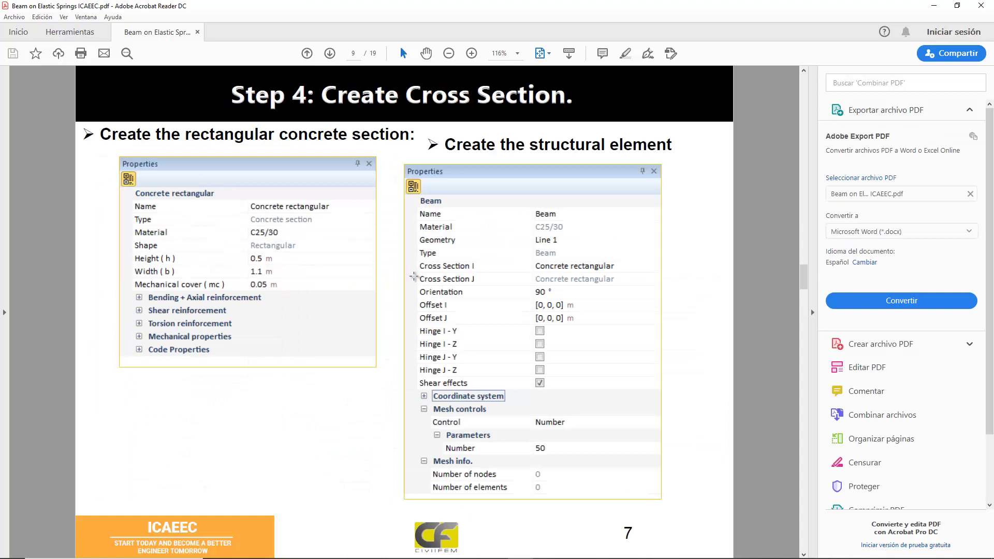
scroll(415, 277, "down", 6)
scroll(417, 281, "up", 3)
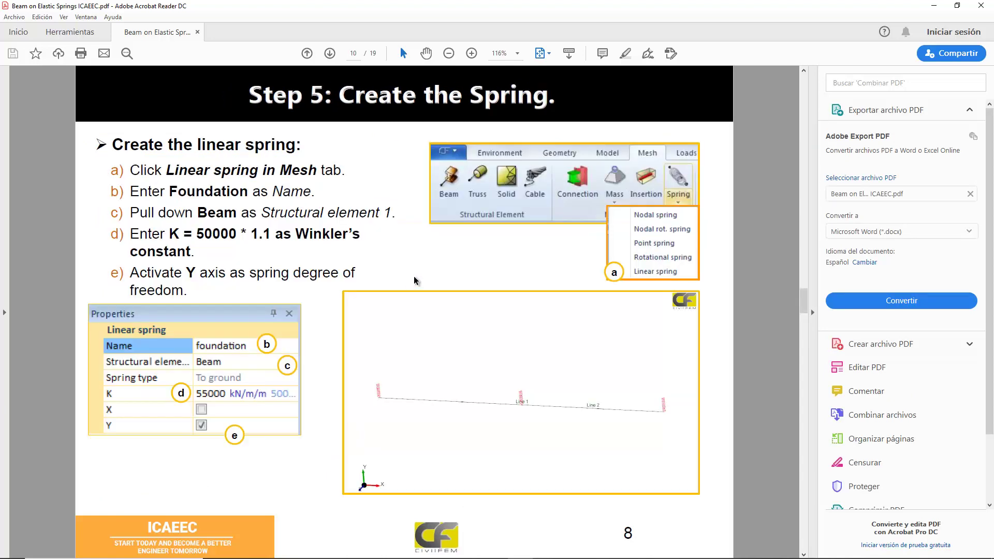
scroll(427, 420, "down", 3)
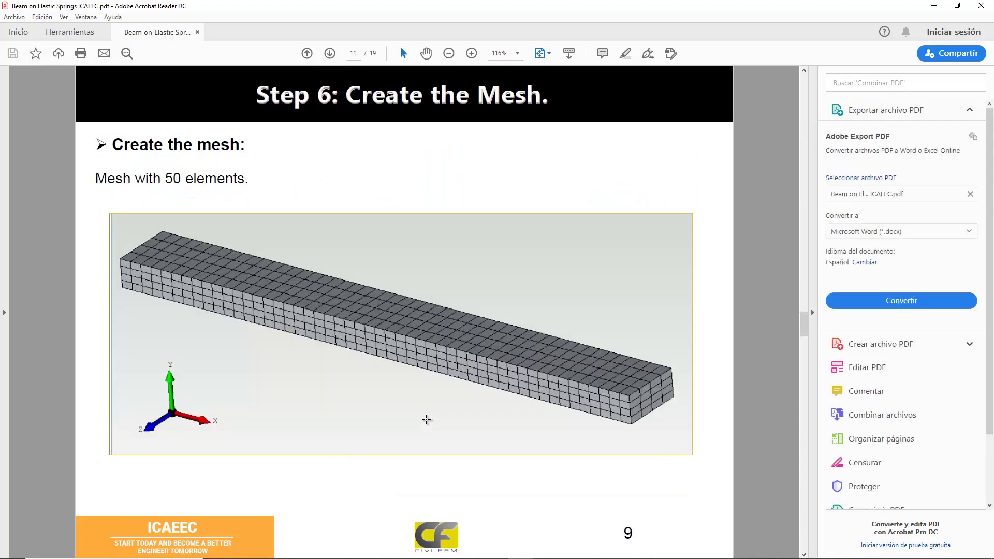
scroll(426, 420, "down", 3)
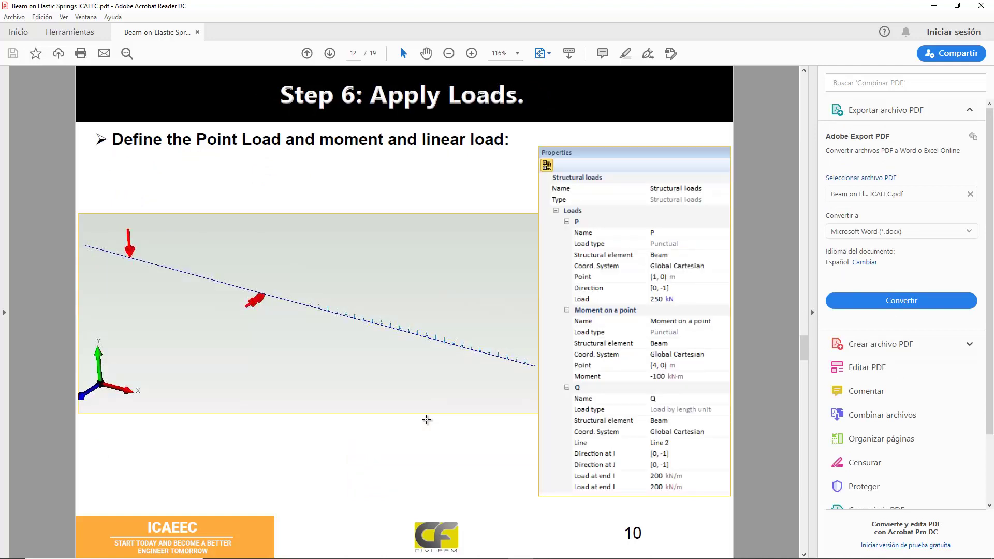
scroll(426, 419, "down", 3)
Step: Switch to the CivilFEM concrete beam crack analysis model, examine the reinforcement and shear links inside Solid 3D, and display the geometry creation tools
left_click(380, 512)
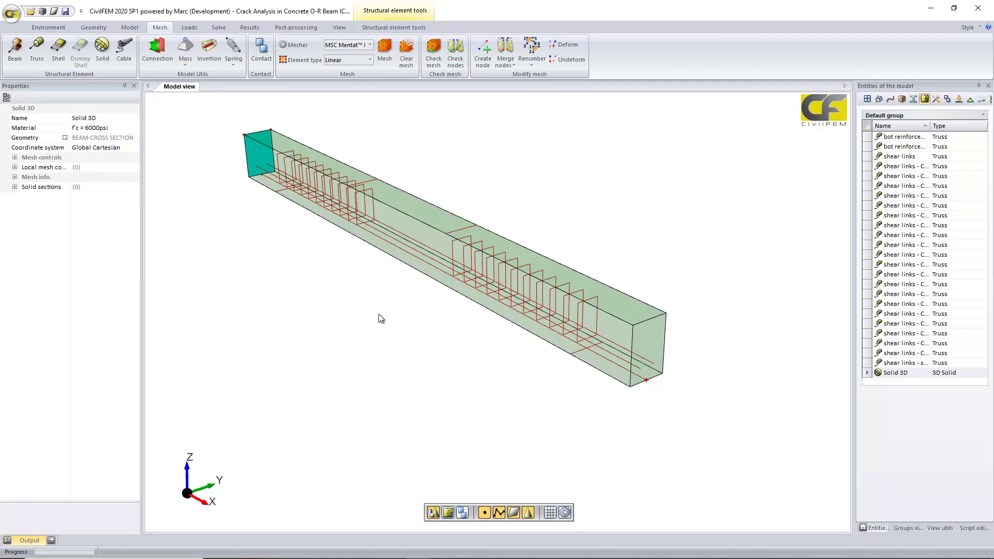
middle_click_drag(390, 326, 435, 366)
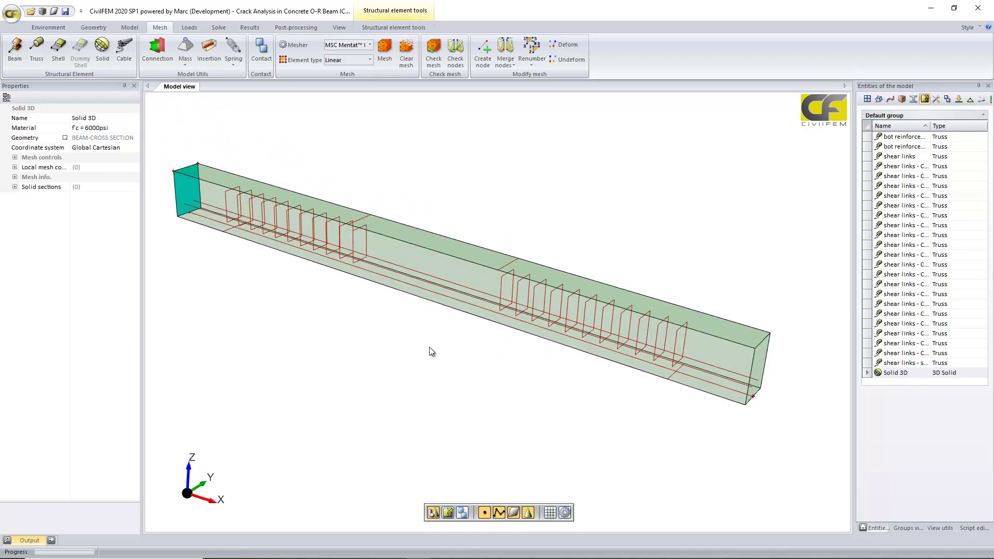
mouse_move(432, 352)
middle_mouse_down()
mouse_move(451, 353)
mouse_move(424, 345)
middle_mouse_up()
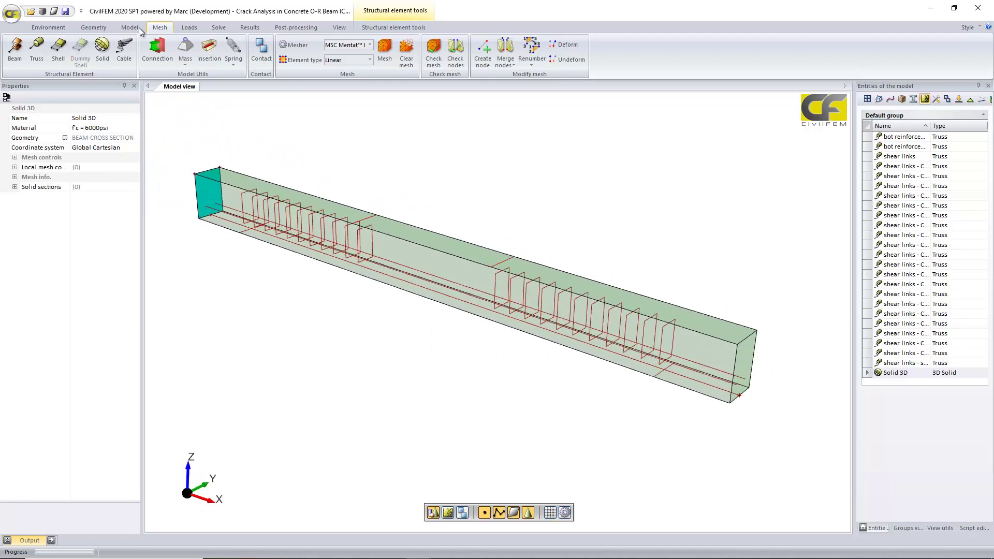
left_click(94, 28)
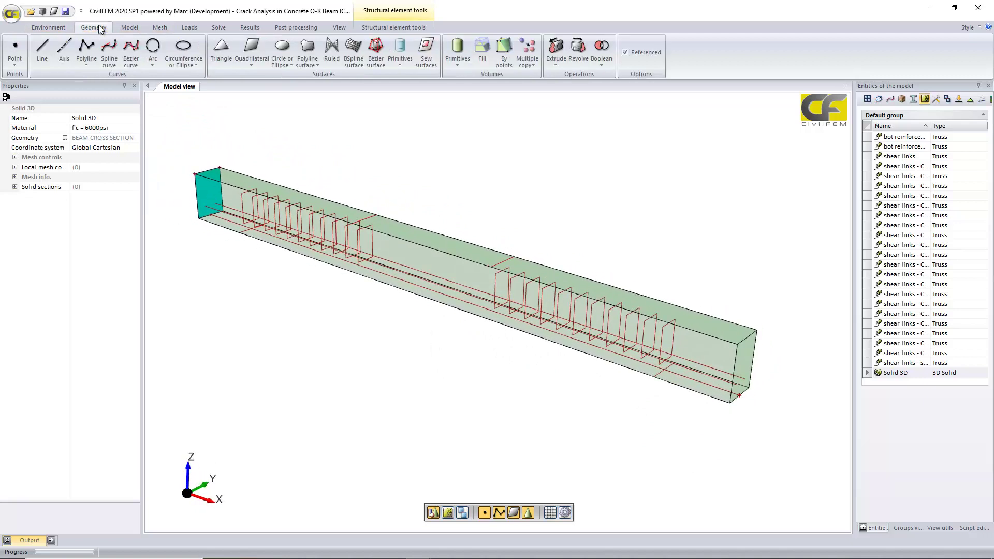
Step: Look through the volume primitives and box creation options, check the over-reinforced beam drawing in the PDF, and return to CivilFEM
left_click(462, 68)
mouse_move(471, 112)
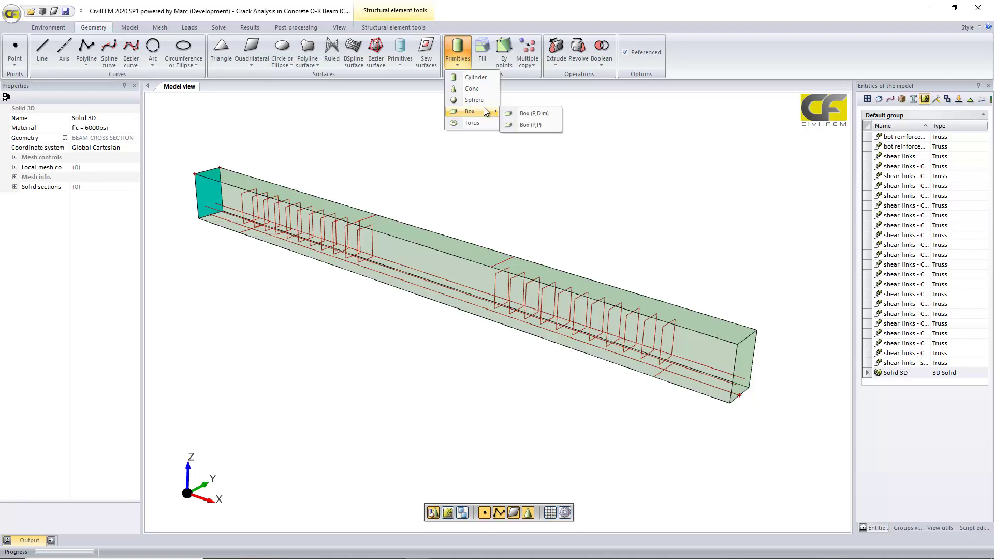
left_click(542, 116)
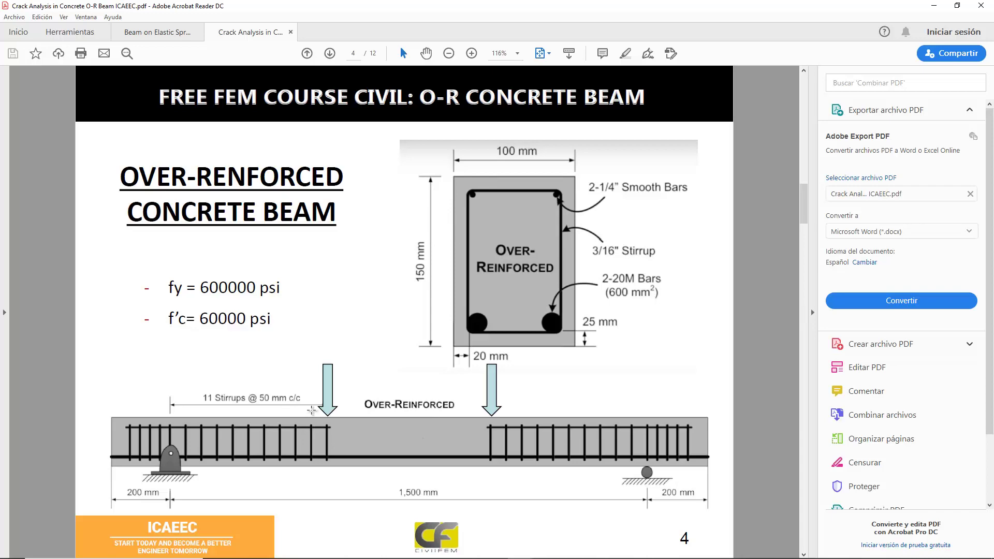
key("alt+Tab")
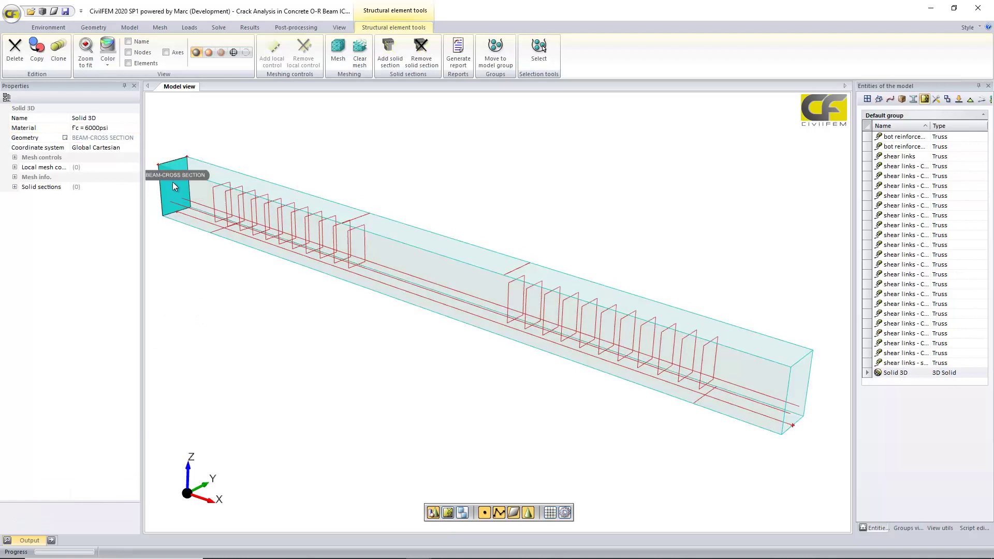
Step: Examine the bottom reinforcement bars and shear links along the concrete solid at both ends and midspan
scroll(176, 186, "down", 2)
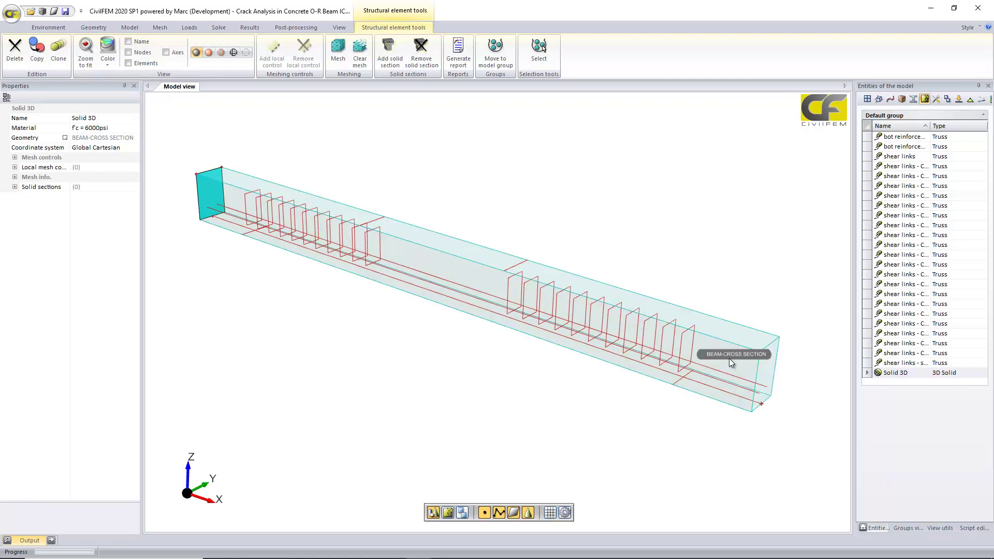
left_click(694, 350)
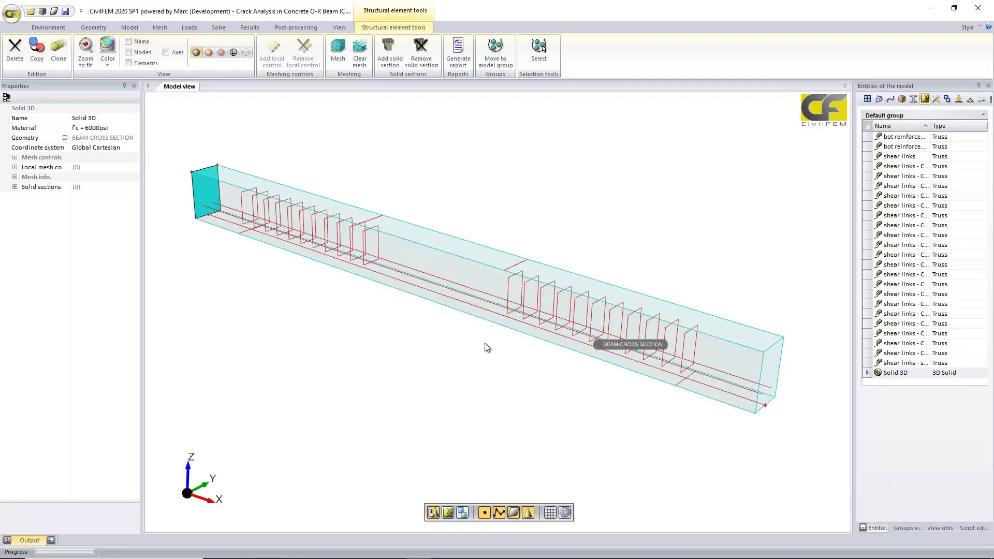
scroll(344, 264, "up", 3)
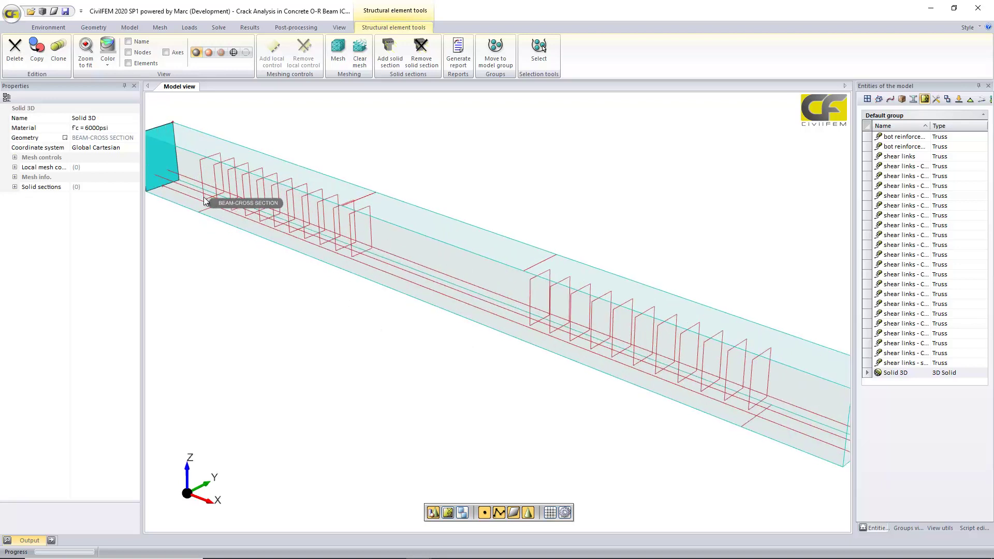
scroll(362, 223, "down", 3)
scroll(528, 289, "up", 3)
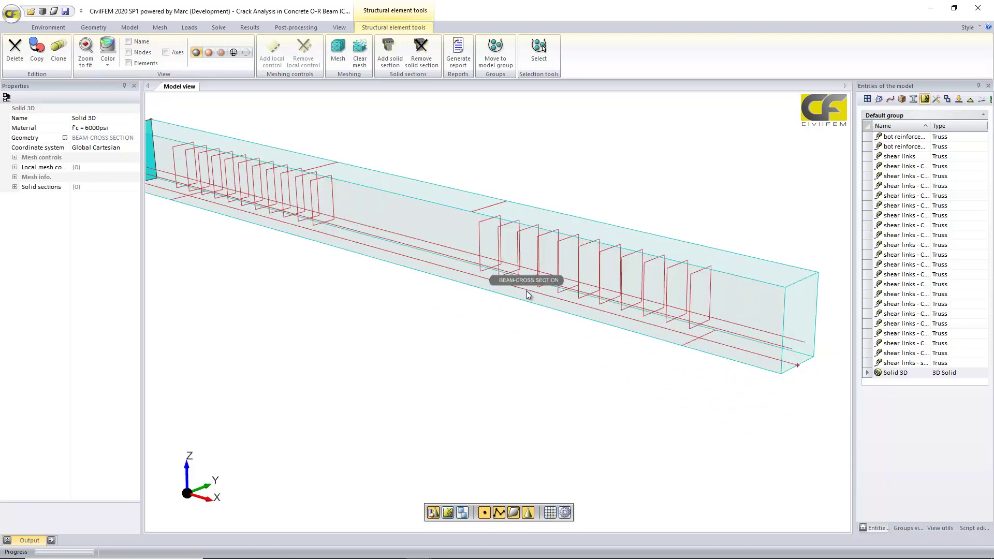
scroll(494, 249, "up", 2)
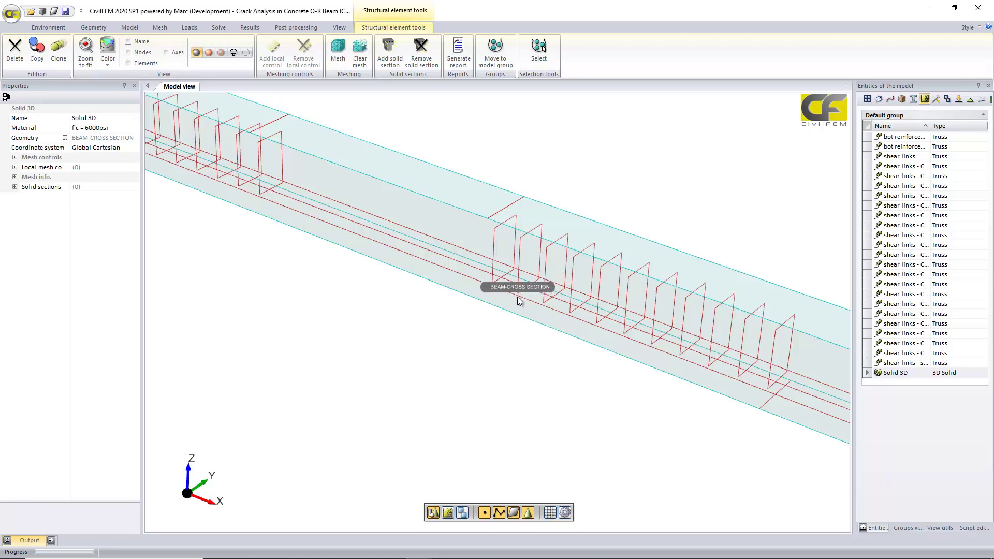
left_click(503, 264)
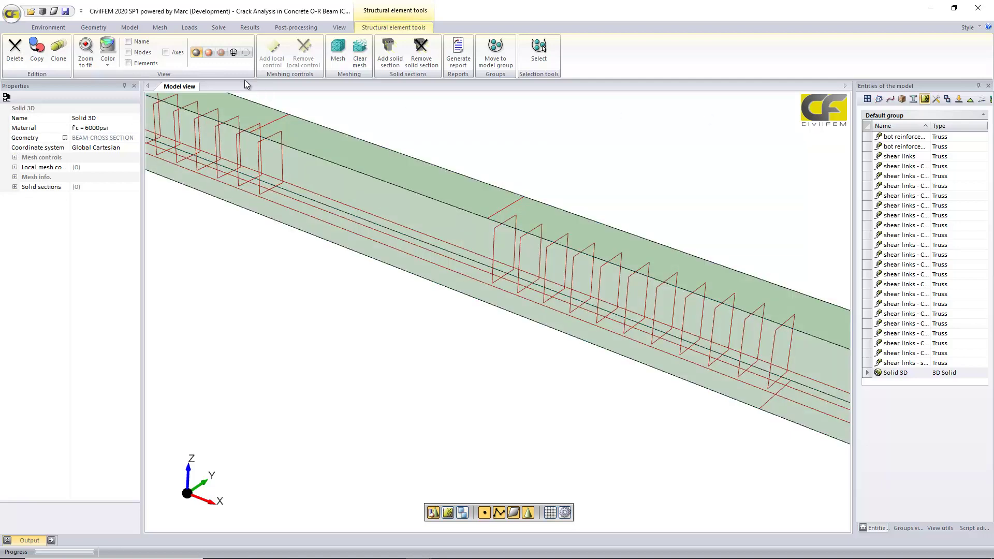
Step: Open the f'c = 6000psi concrete material and view its available analysis stress-strain diagram types without applying one
left_click(901, 100)
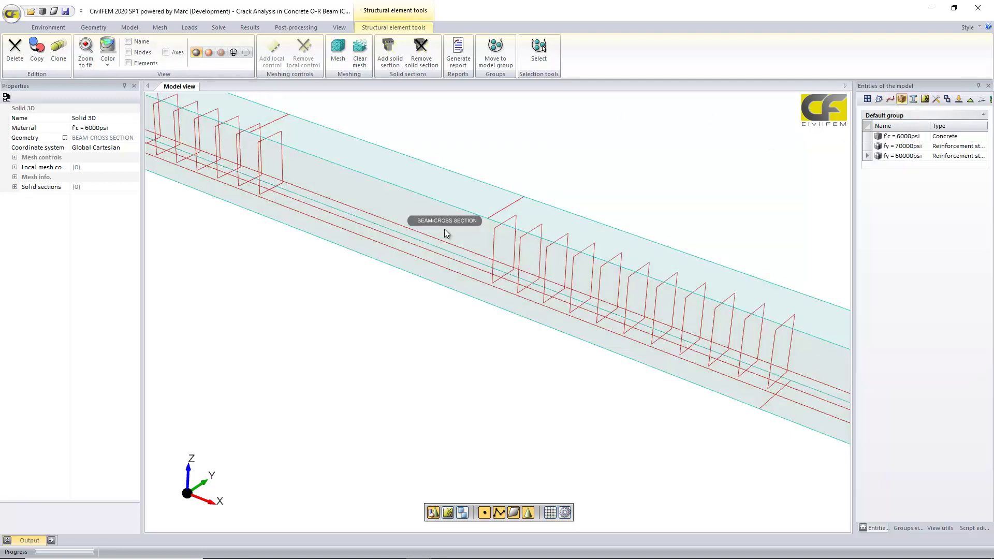
left_click(739, 301)
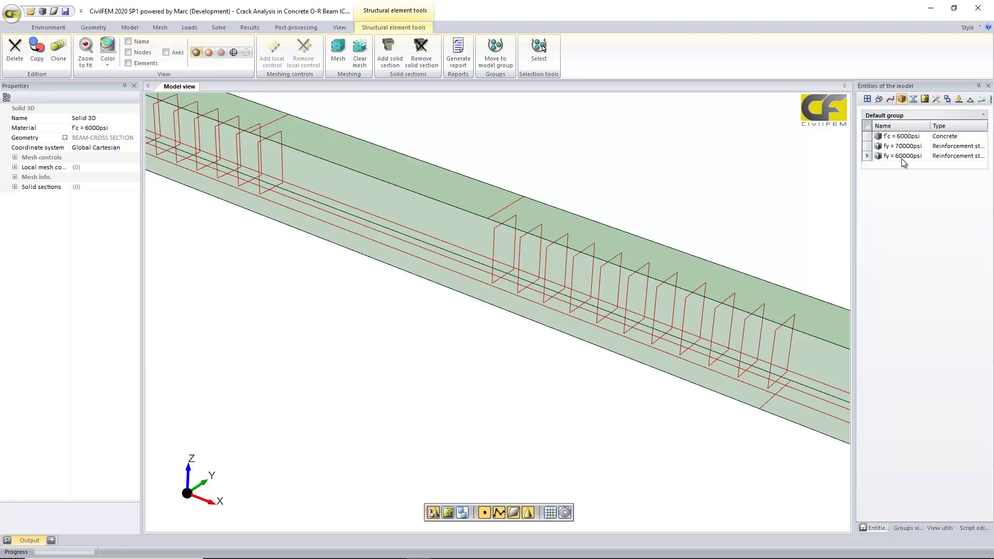
left_click(902, 136)
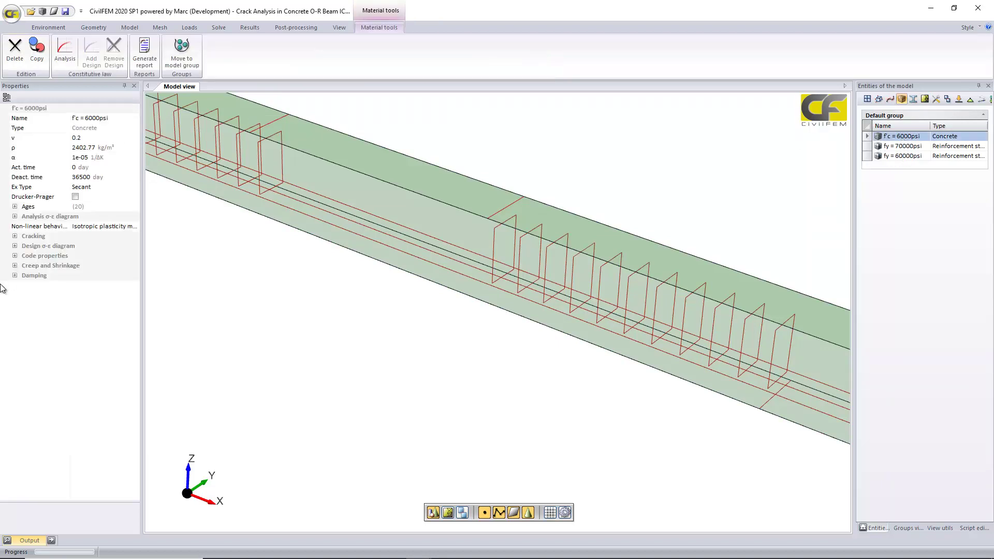
left_click_drag(143, 233, 210, 233)
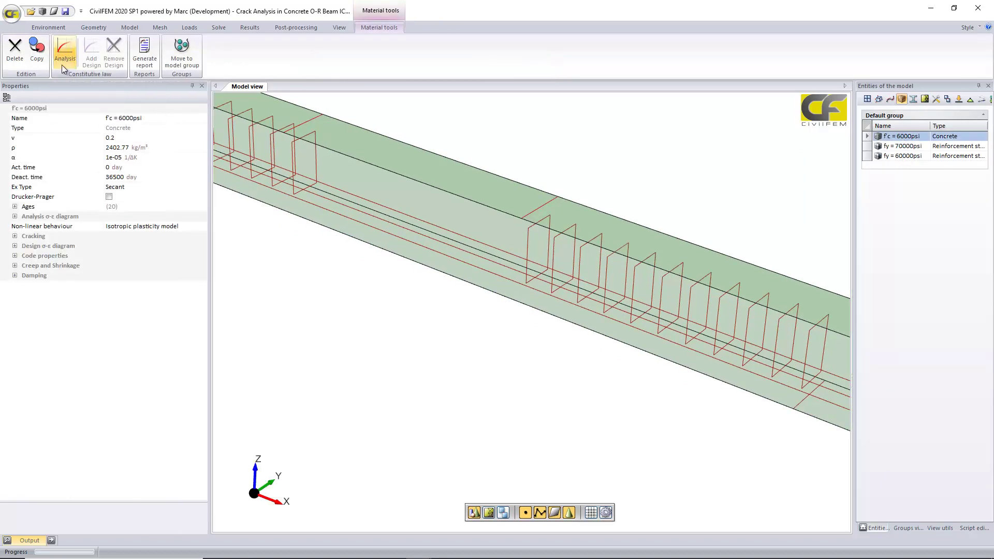
left_click(66, 57)
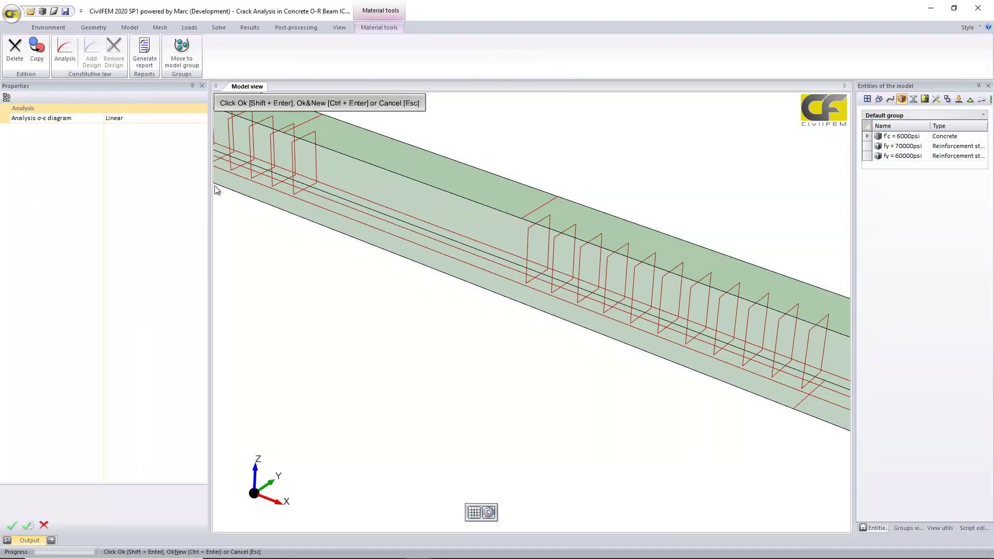
left_click(203, 121)
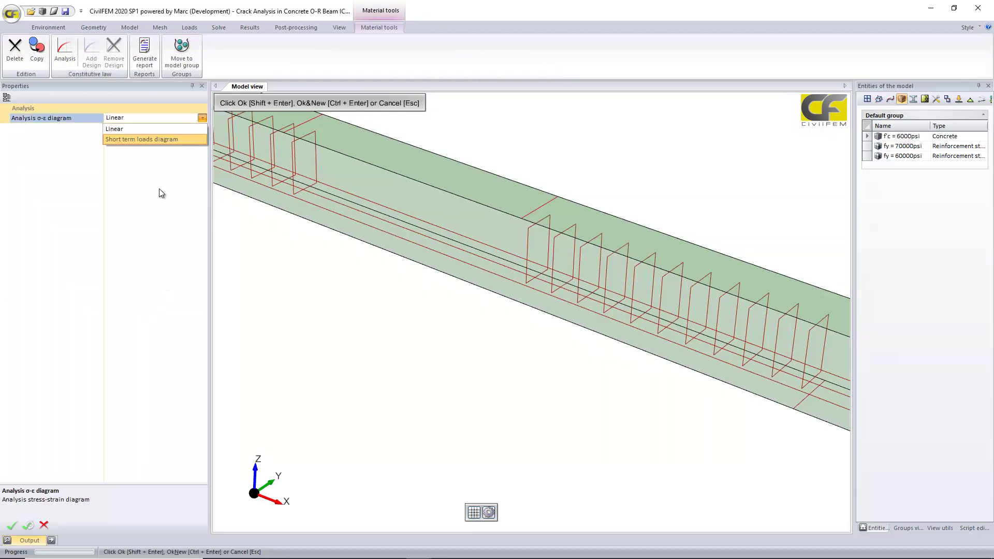
key("Escape")
Step: View the concrete's analysis stress-strain data as an enlarged chart for all ages, and close it without saving changes
double_click(44, 217)
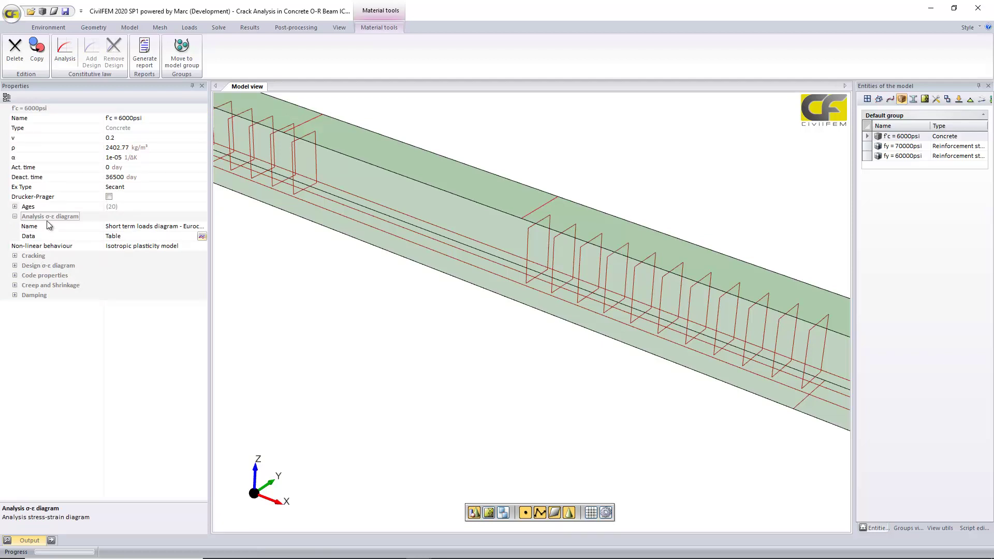
left_click(203, 236)
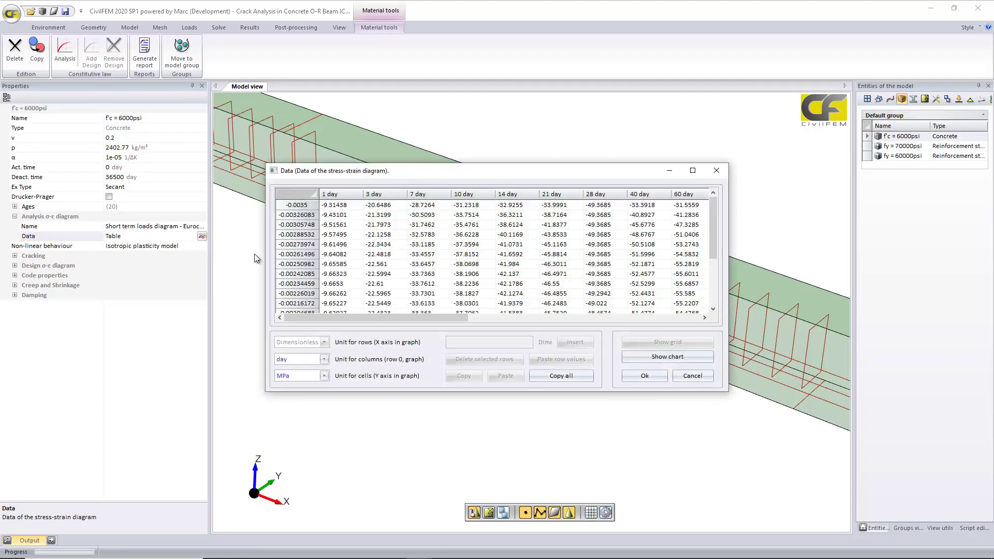
left_click(670, 357)
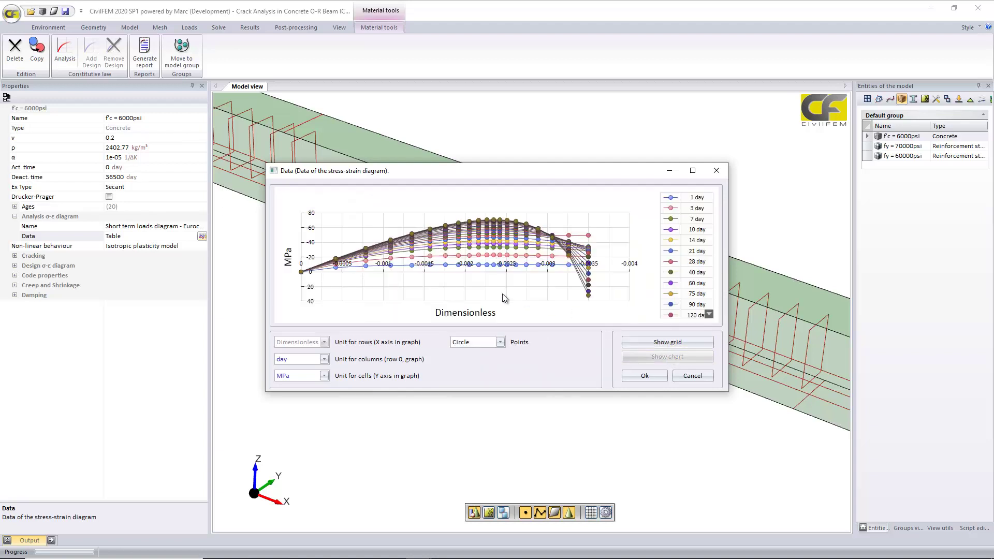
left_click(694, 170)
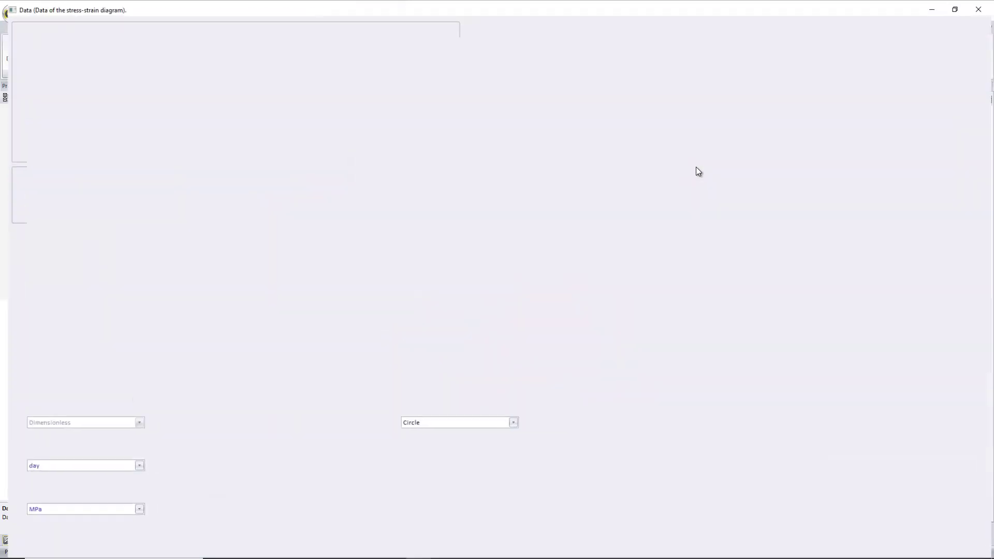
left_click(905, 521)
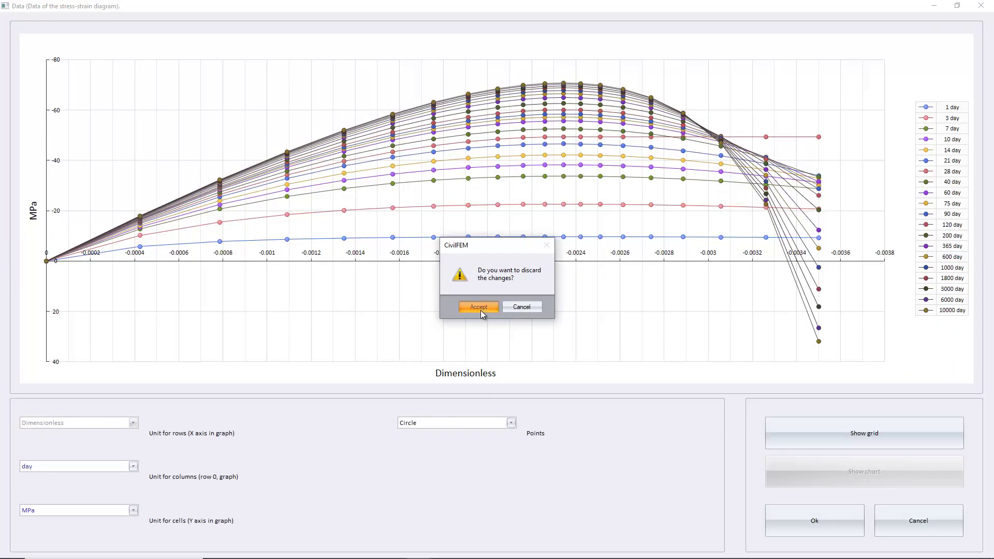
left_click(479, 307)
Step: Chart only the 28-day column of the stress-strain data, close it without saving, and display the concrete's cracking properties
left_click(202, 236)
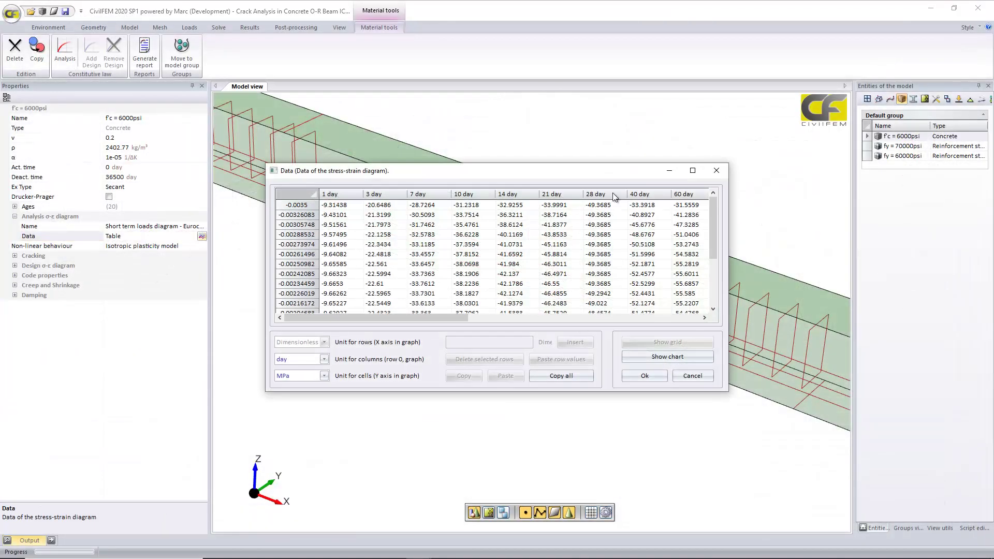
left_click(593, 196)
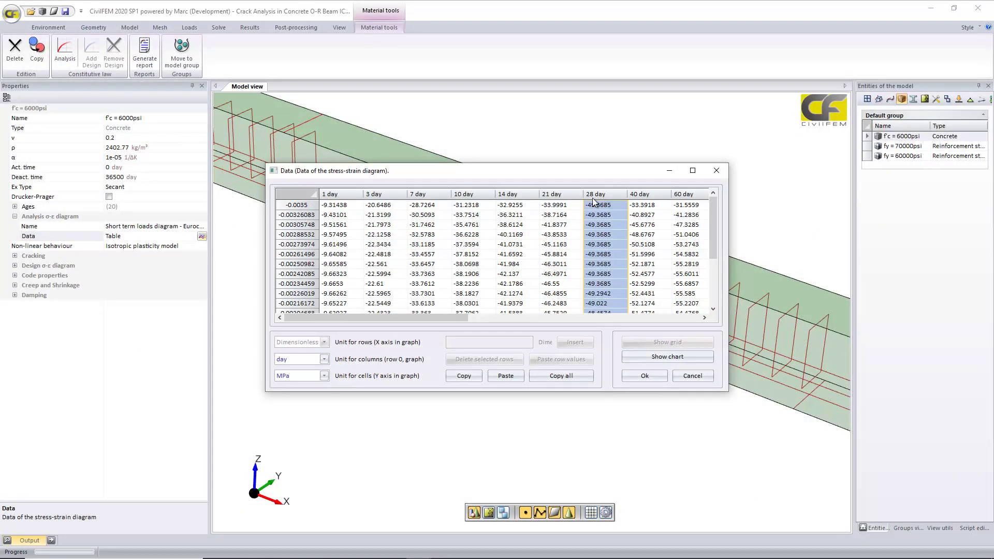
left_click(660, 358)
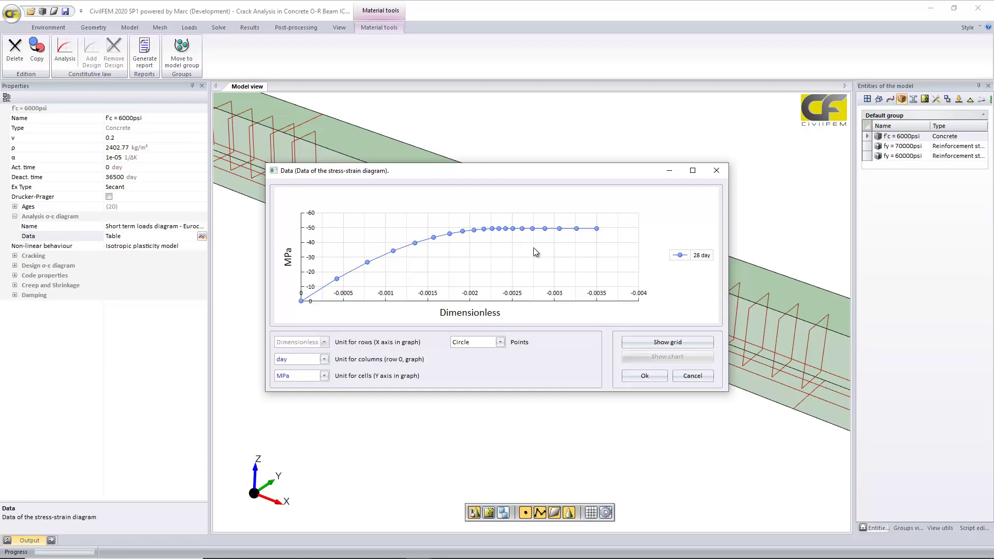
mouse_move(394, 256)
left_click(689, 343)
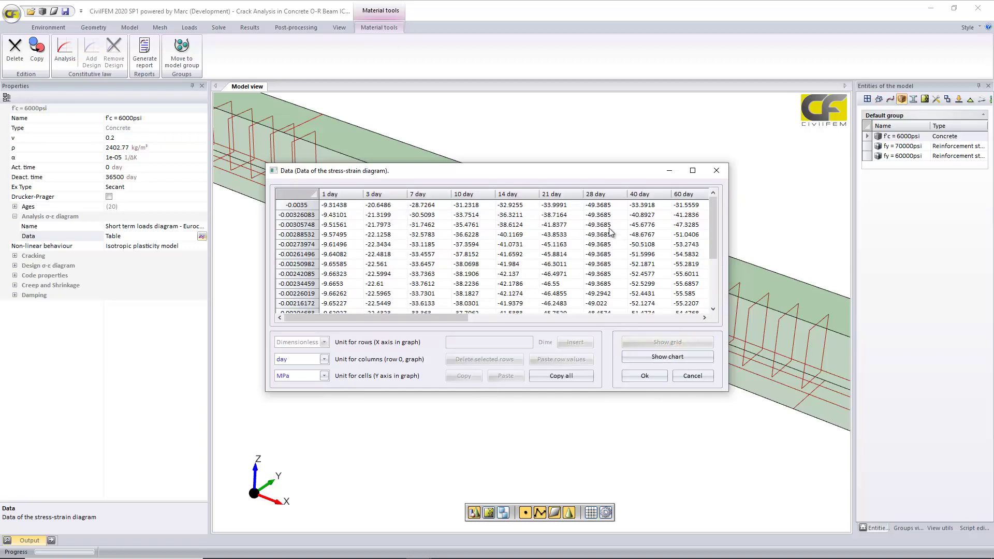
left_click(691, 377)
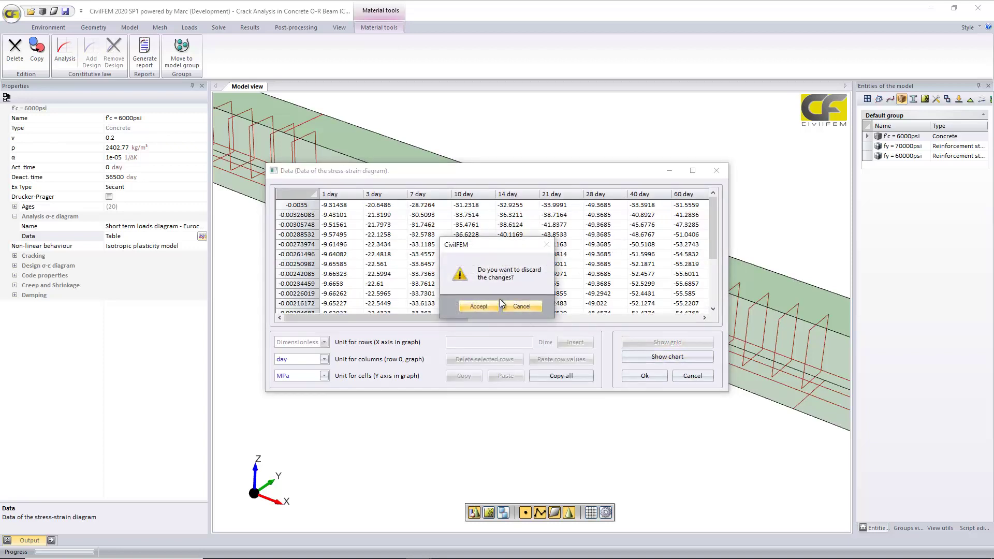
left_click(487, 305)
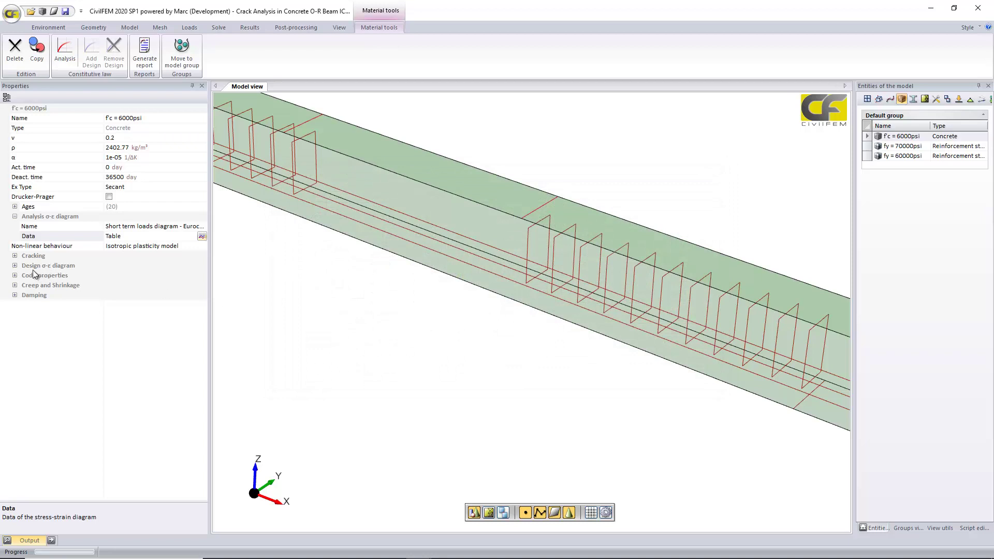
left_click(15, 256)
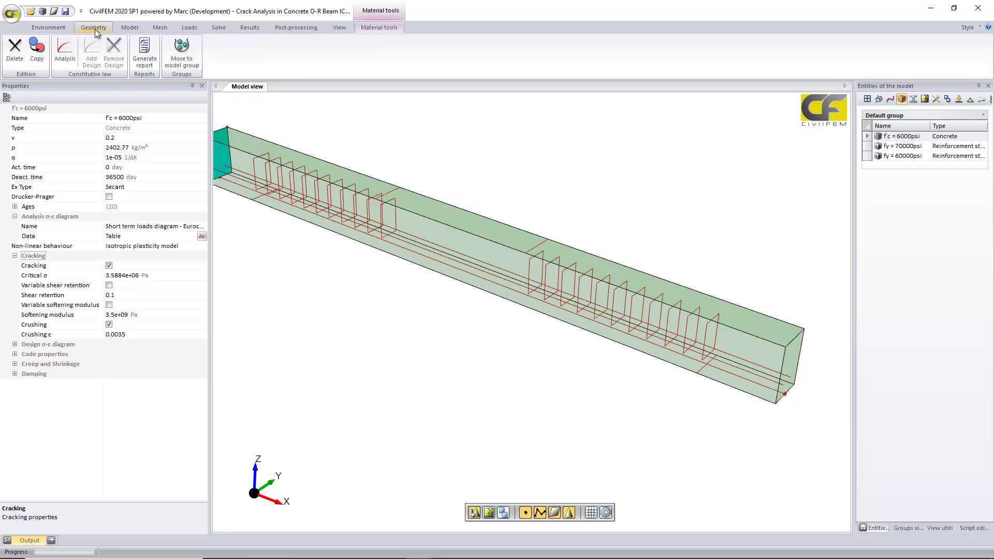
Step: Review the material creation tools and the reinforcement cable sections, including the length units available for shear reinf's outer diameter
left_click(130, 28)
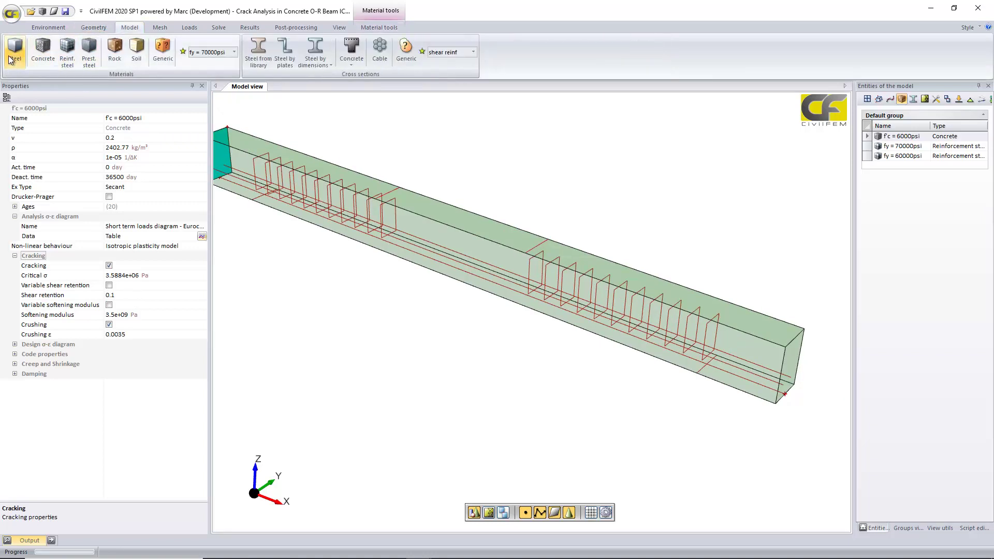
left_click(913, 100)
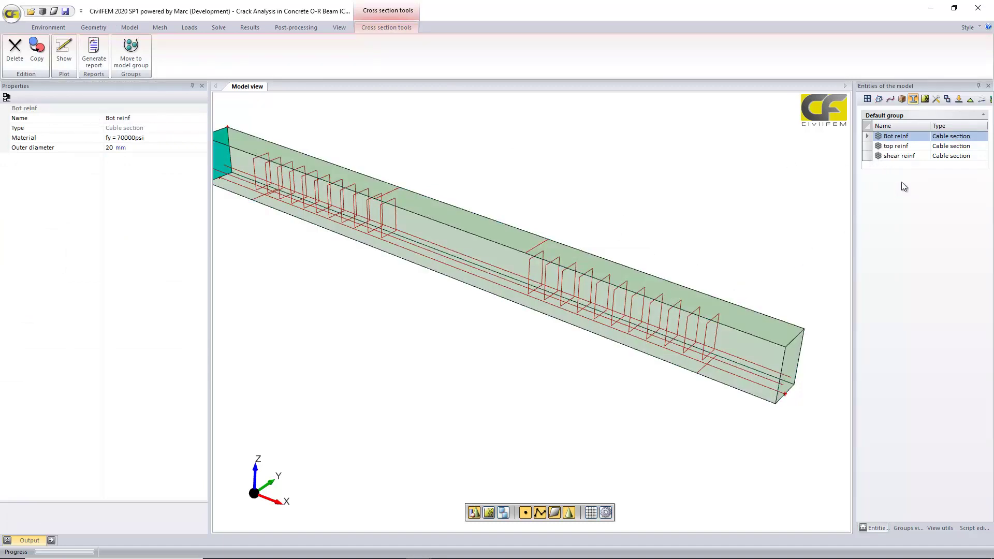
left_click(901, 156)
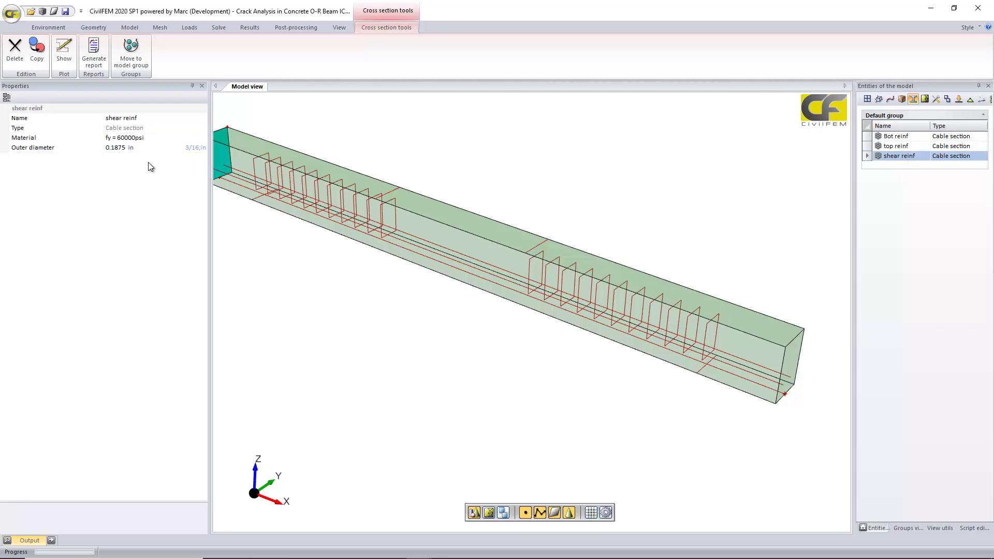
left_click(185, 149)
left_click(202, 148)
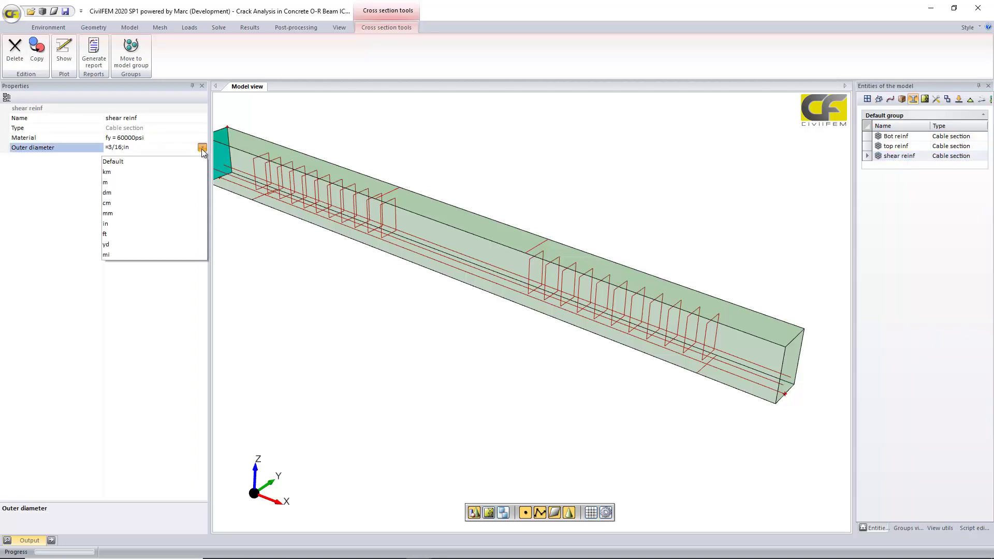
key("Escape")
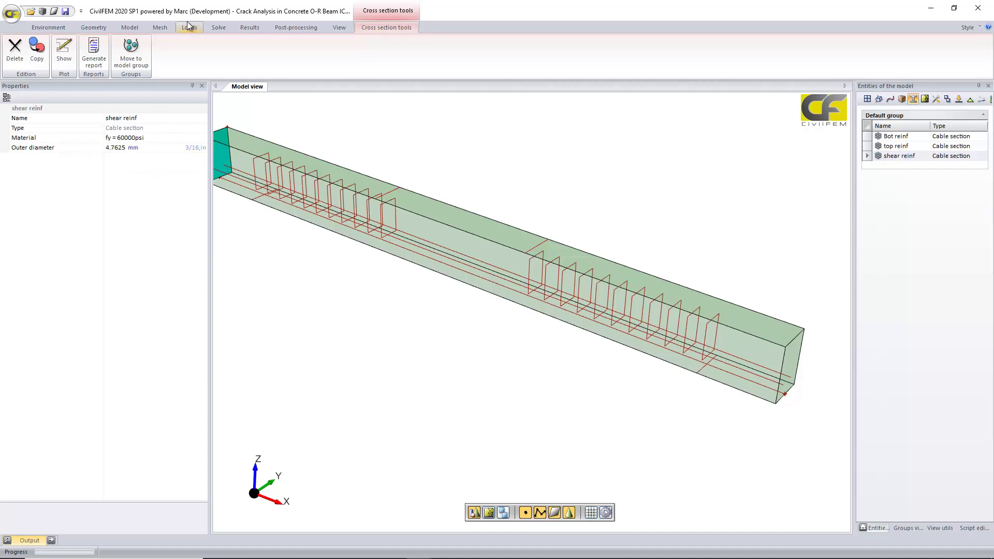
Step: Display the mesh controls of Solid 3D with the parameters of its extruded surface mesh
left_click(161, 27)
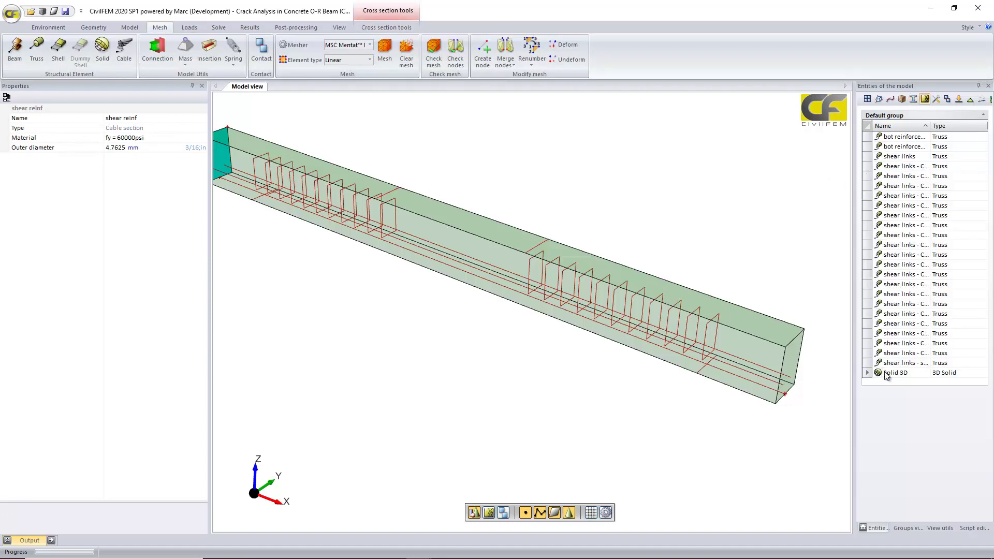
left_click(886, 374)
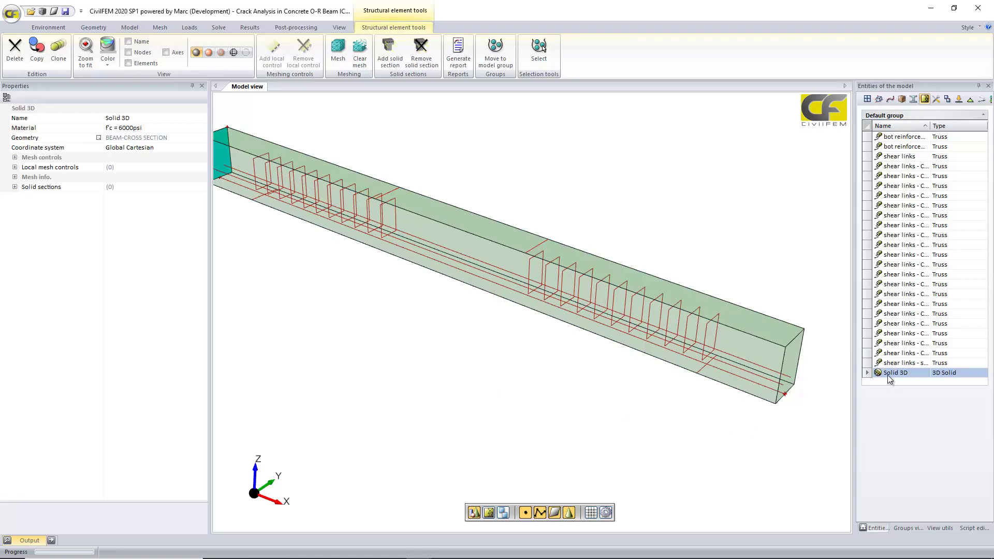
left_click(15, 158)
left_click(24, 177)
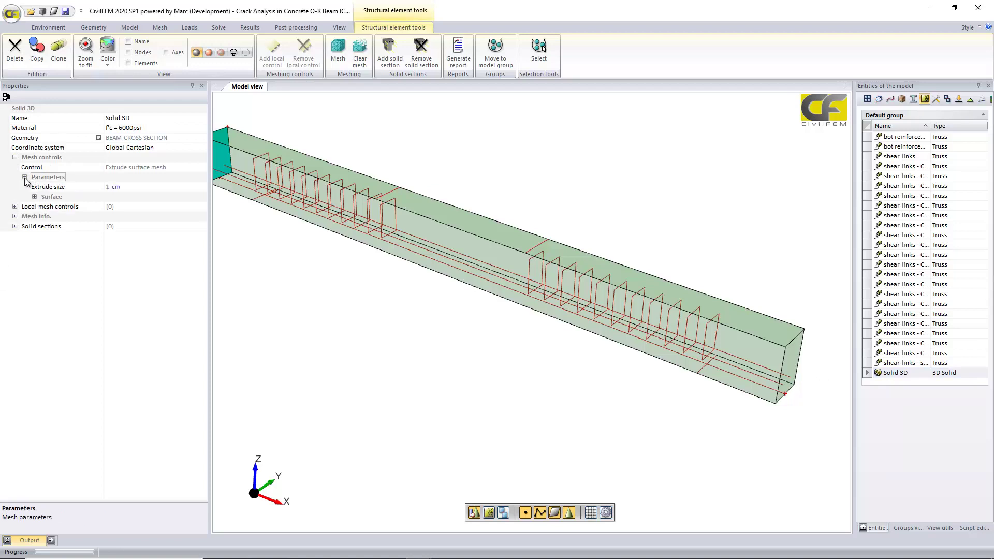
Step: Show the surface mesh parameters of Solid 3D and examine the beam's finite element mesh up close
left_click(34, 197)
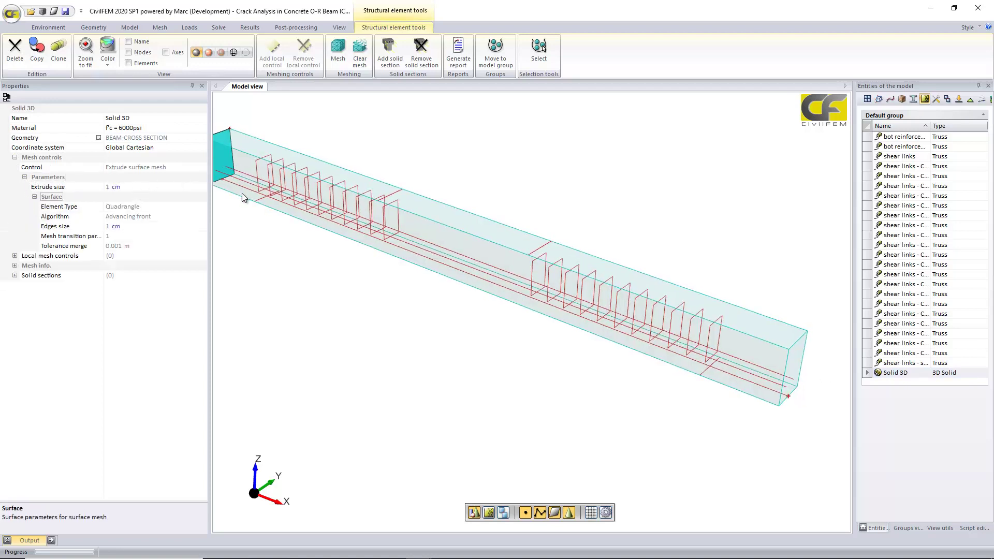
middle_click_drag(244, 197, 233, 186)
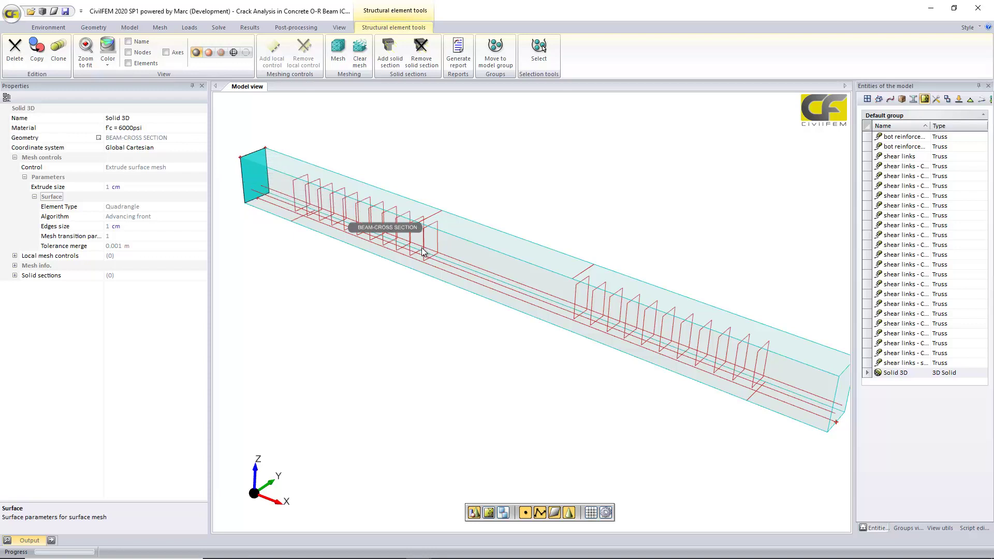
left_click(489, 512)
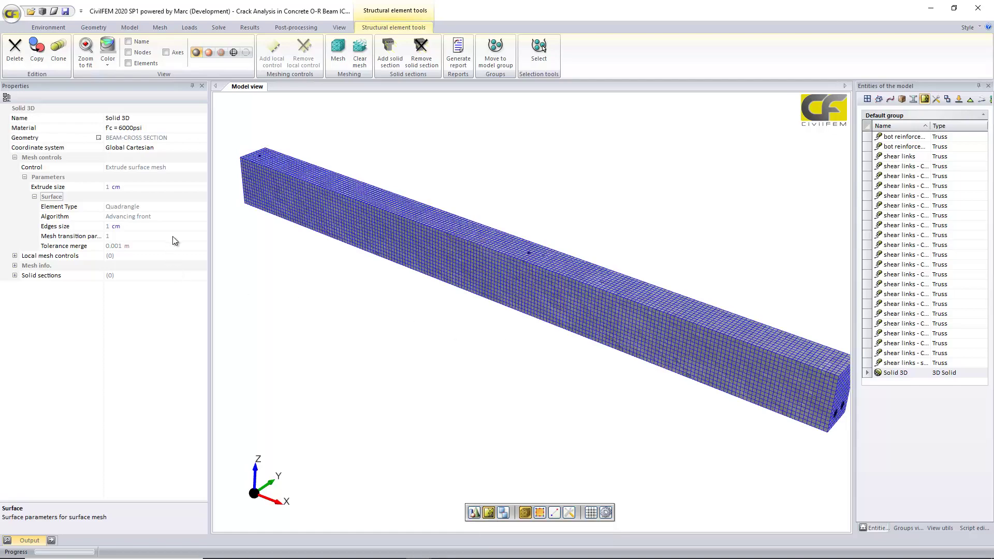
scroll(442, 296, "up", 8)
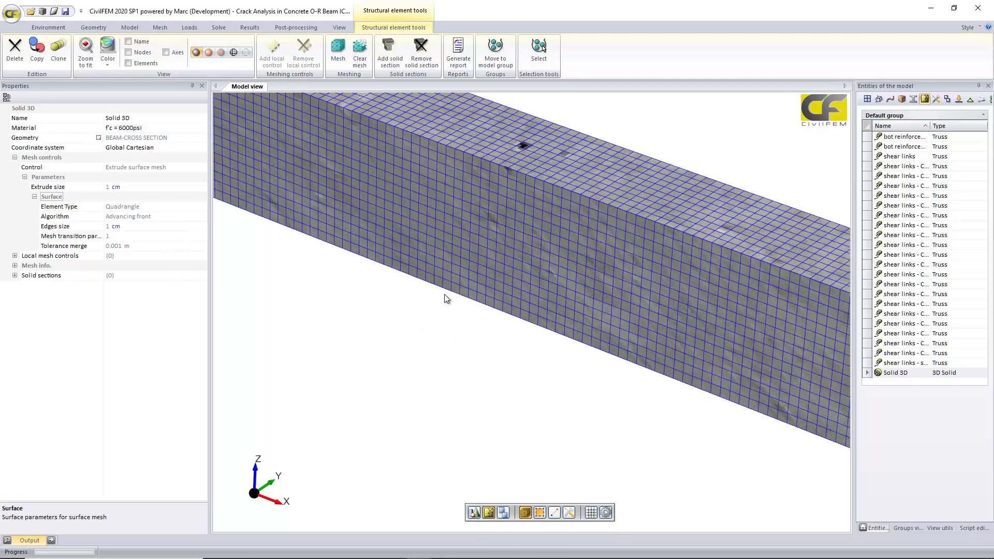
scroll(447, 298, "down", 5)
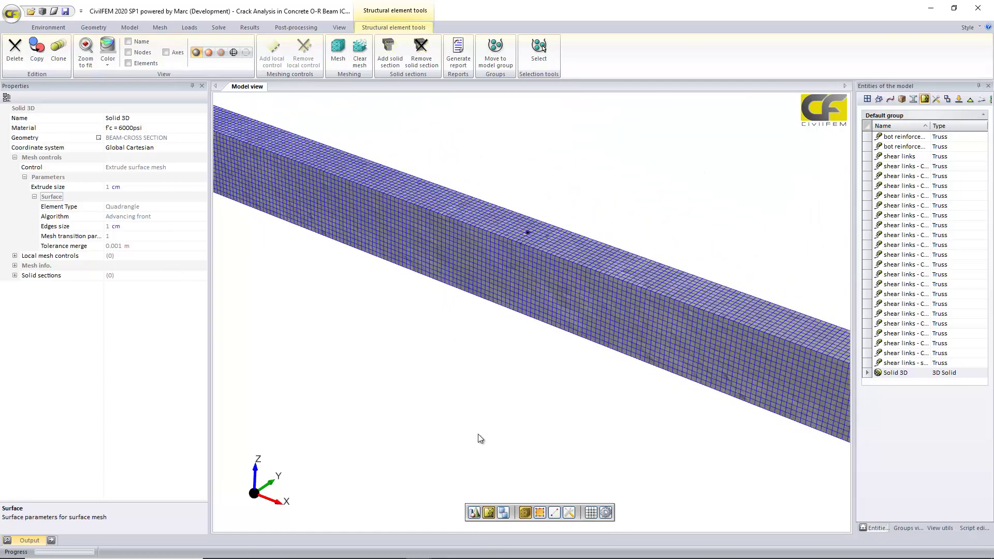
Step: Switch back to the geometry display and show the coordinate system of the first bottom reinforcement truss
left_click(489, 512)
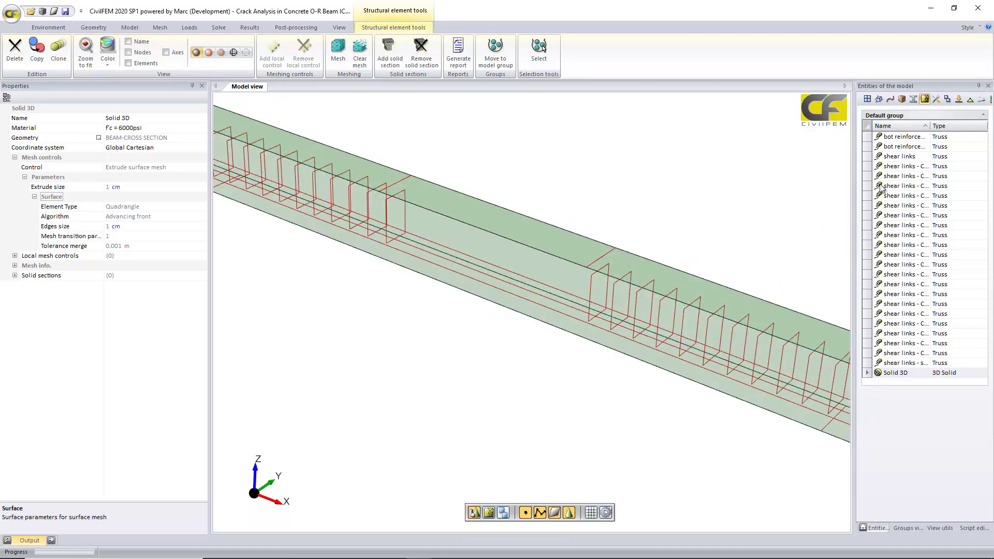
left_click(659, 279)
left_click(902, 137)
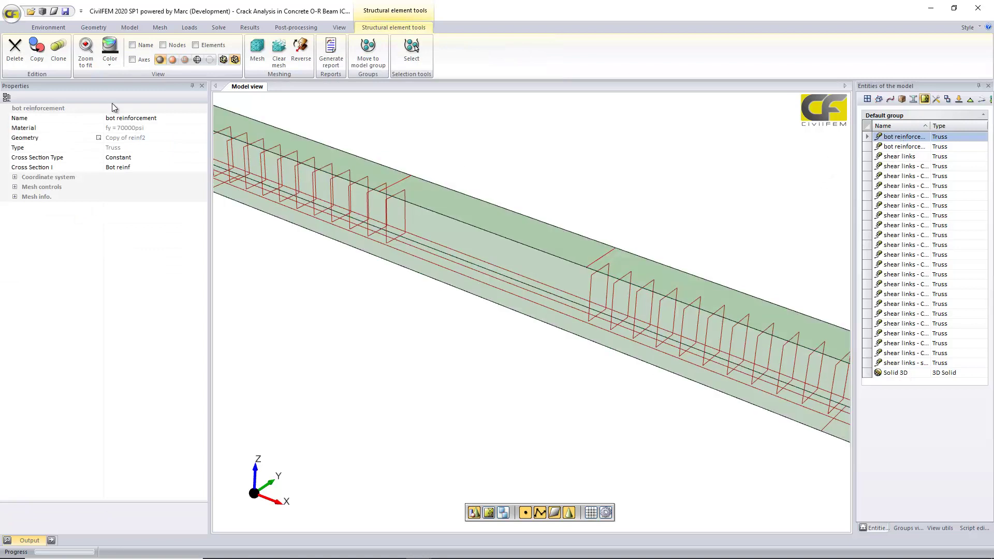
left_click(15, 177)
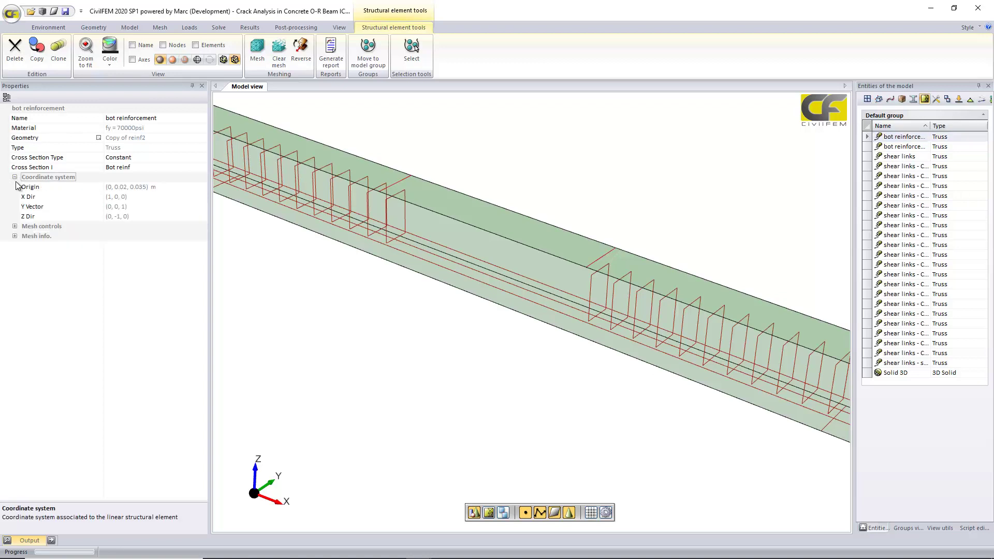
Step: Display the mesh and hide Solid 3D to view the whole reinforcement cage by itself
left_click(489, 513)
left_click(590, 320)
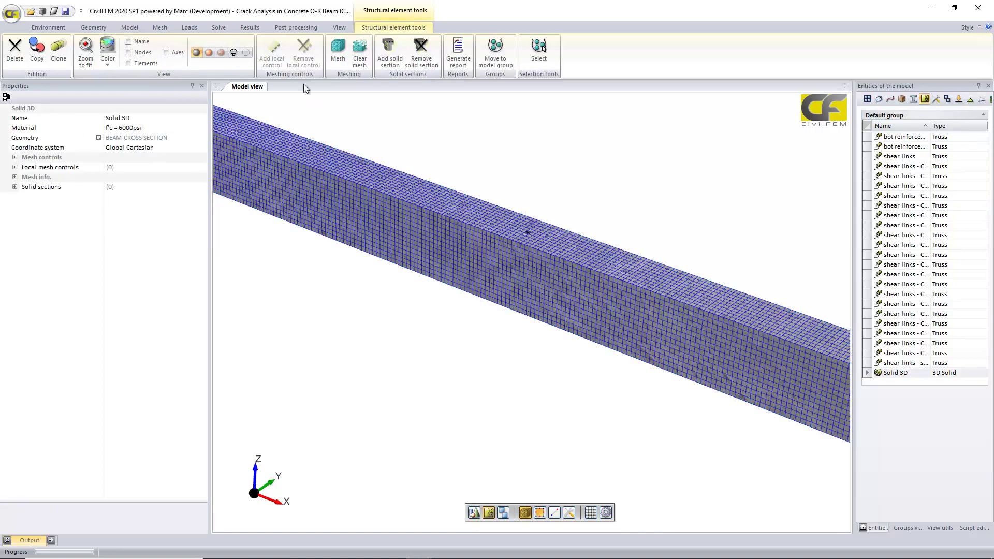
left_click(247, 52)
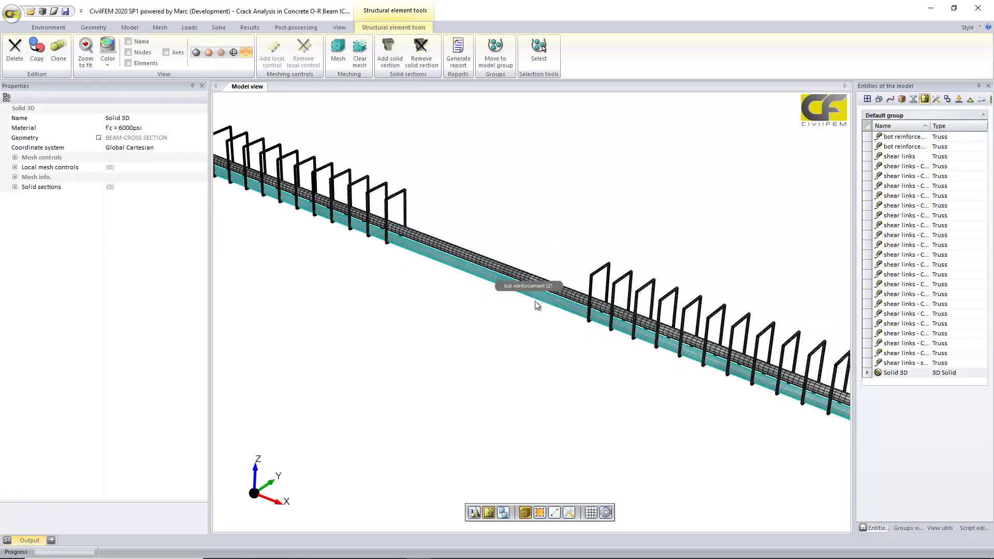
scroll(567, 324, "down", 5)
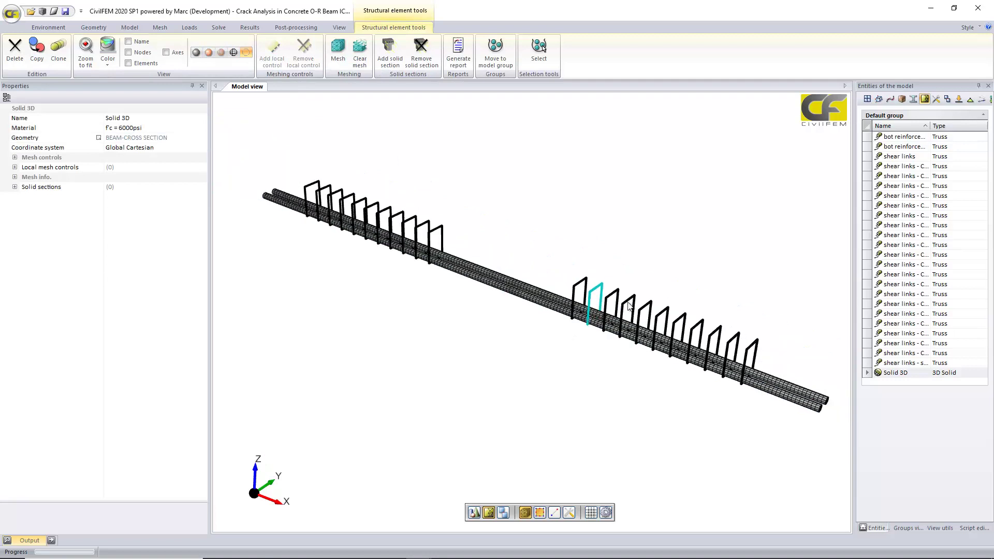
Step: Select all the reinforcement trusses and examine the mesh of the shear links and bottom bars as lines and with their cross-sections
left_click(588, 301)
left_click(328, 168)
left_click_drag(328, 168, 790, 445)
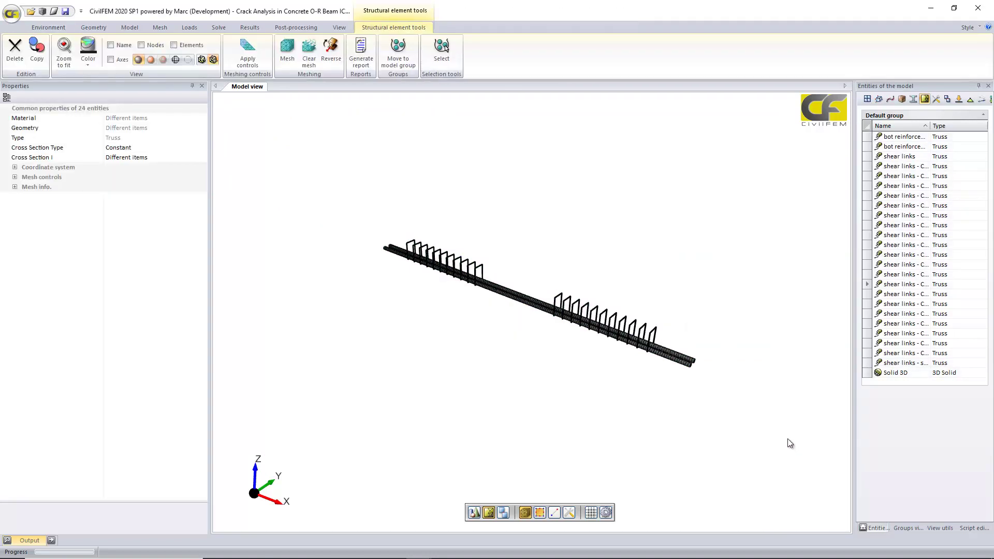
scroll(315, 260, "up", 4)
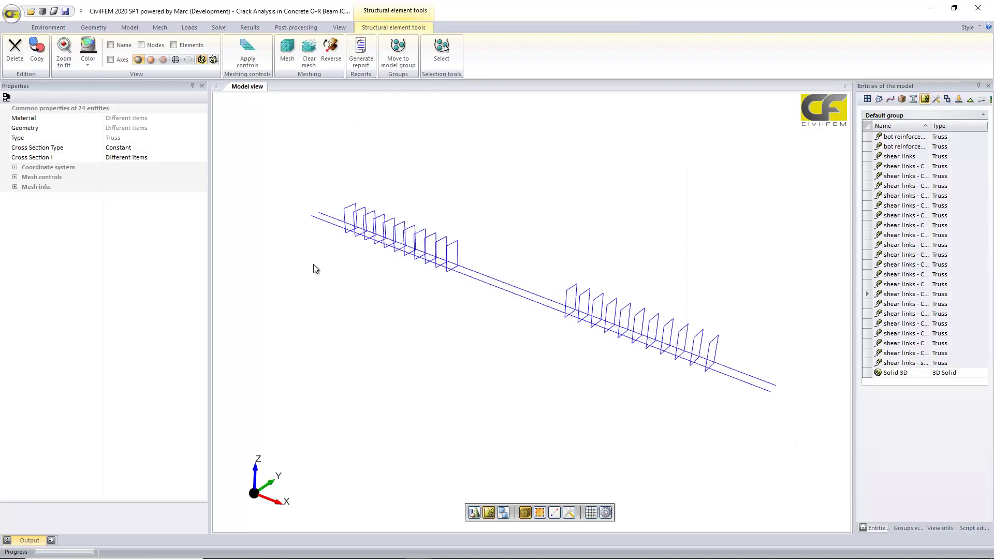
scroll(303, 265, "up", 1)
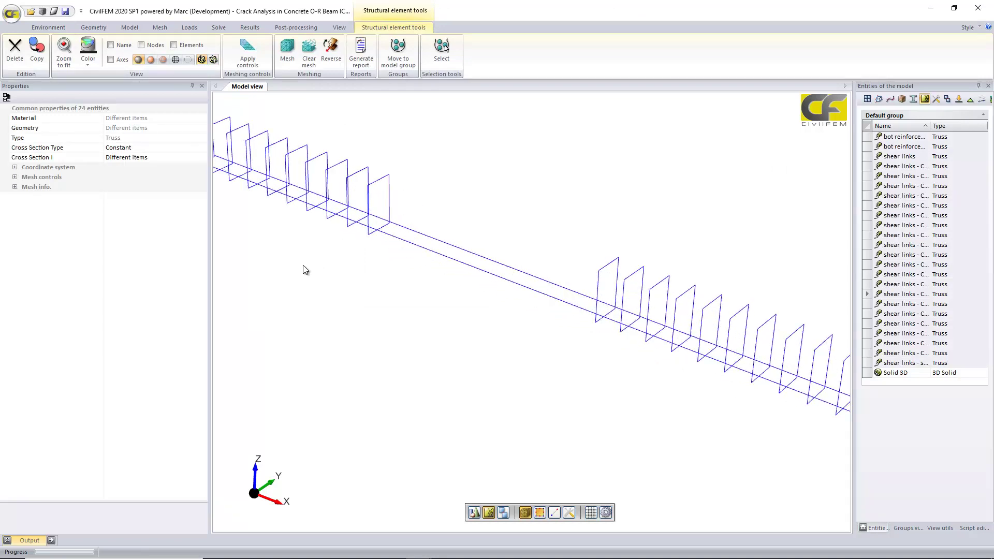
scroll(303, 267, "up", 2)
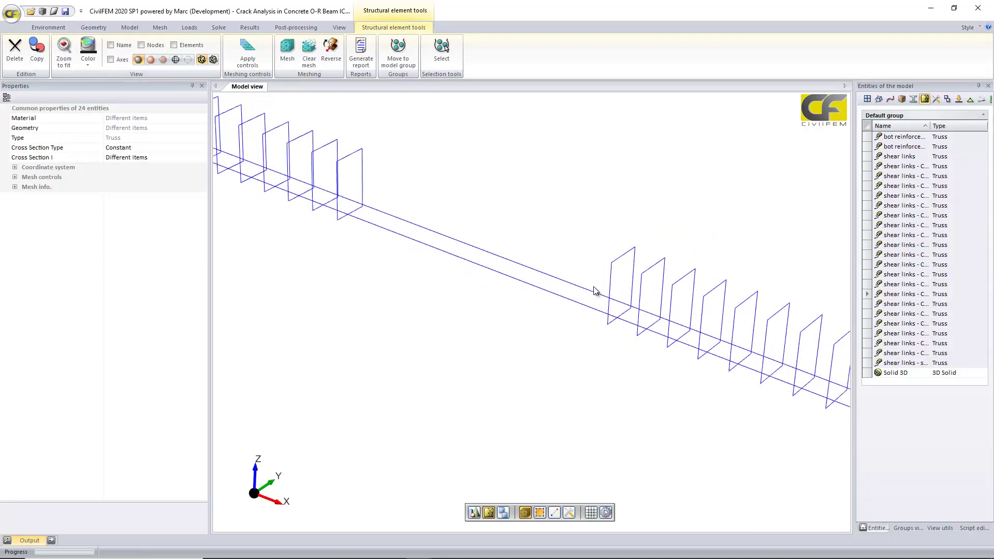
scroll(647, 268, "up", 2)
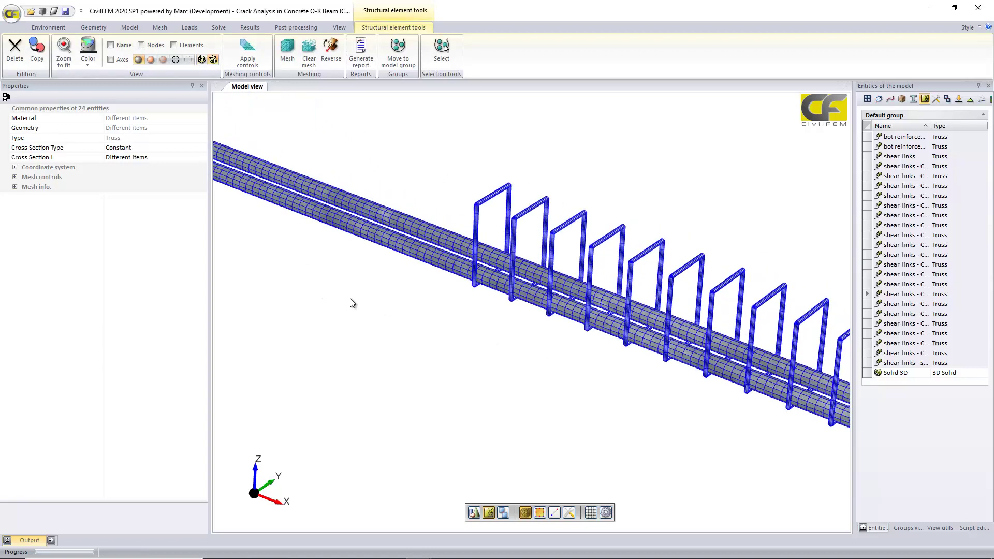
middle_click_drag(544, 377, 451, 323)
scroll(490, 342, "up", 2)
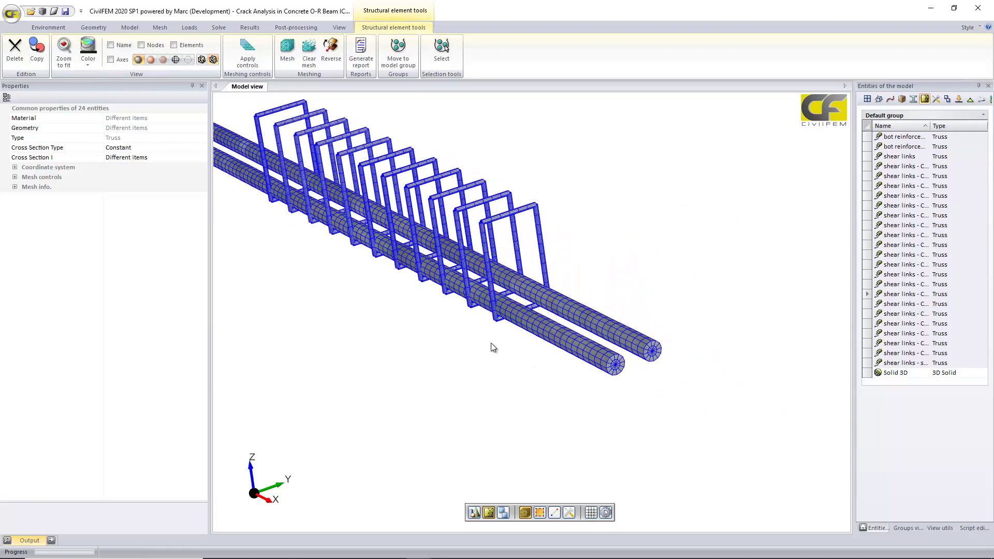
scroll(492, 343, "up", 2)
scroll(492, 343, "up", 3)
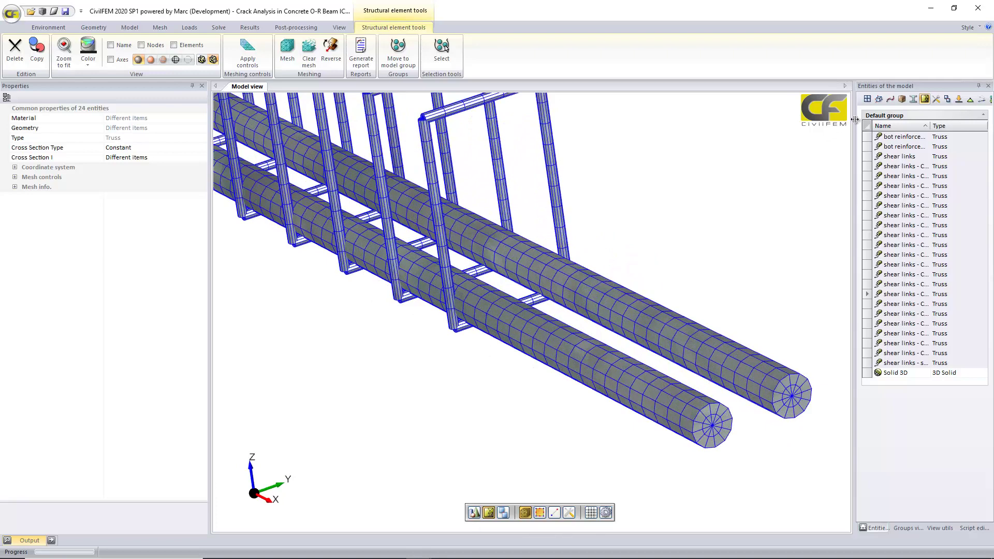
Step: Sort the entities by name in reverse order, show all of them with texture, and examine the bar ends in the beam's end face
left_click(880, 126)
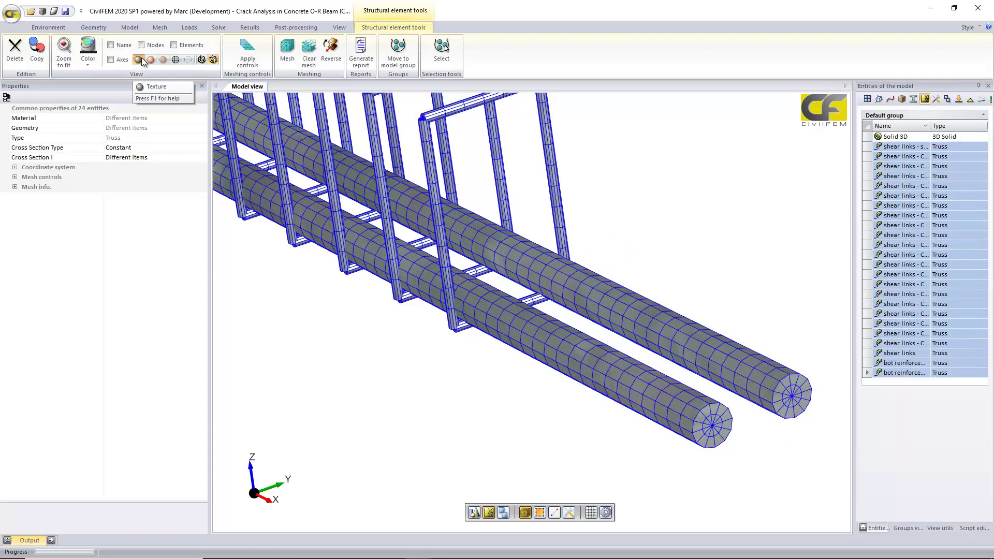
key("ctrl+a")
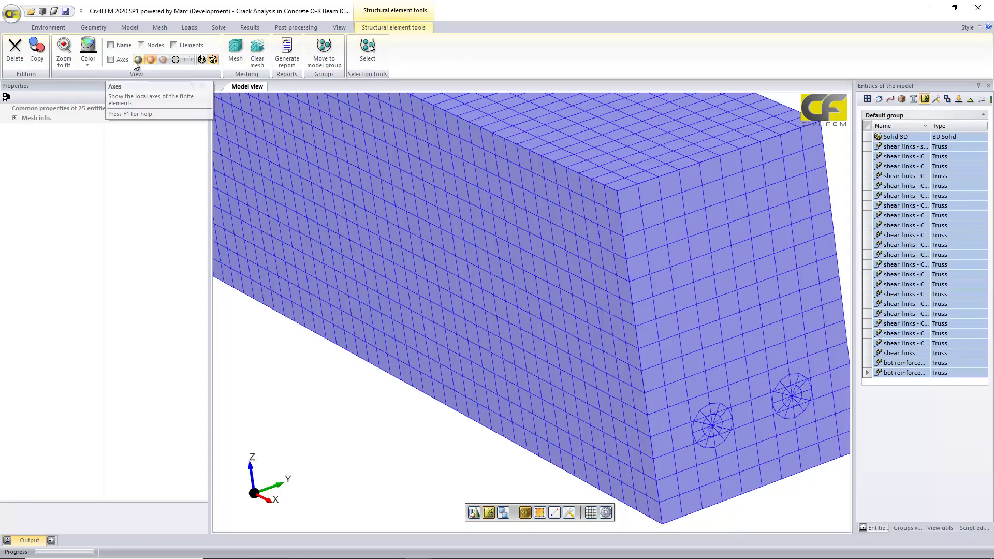
left_click(151, 60)
scroll(488, 357, "up", 5)
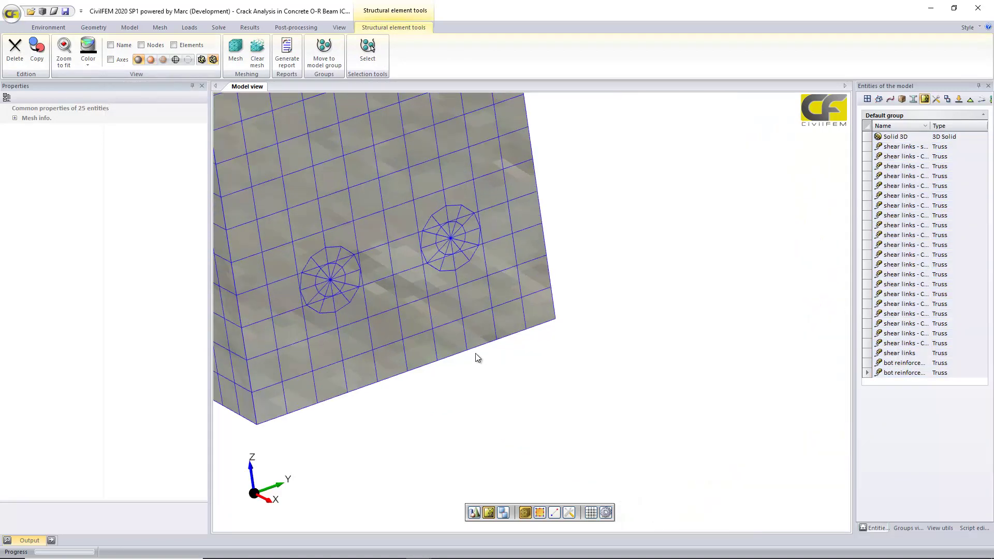
scroll(477, 356, "up", 2)
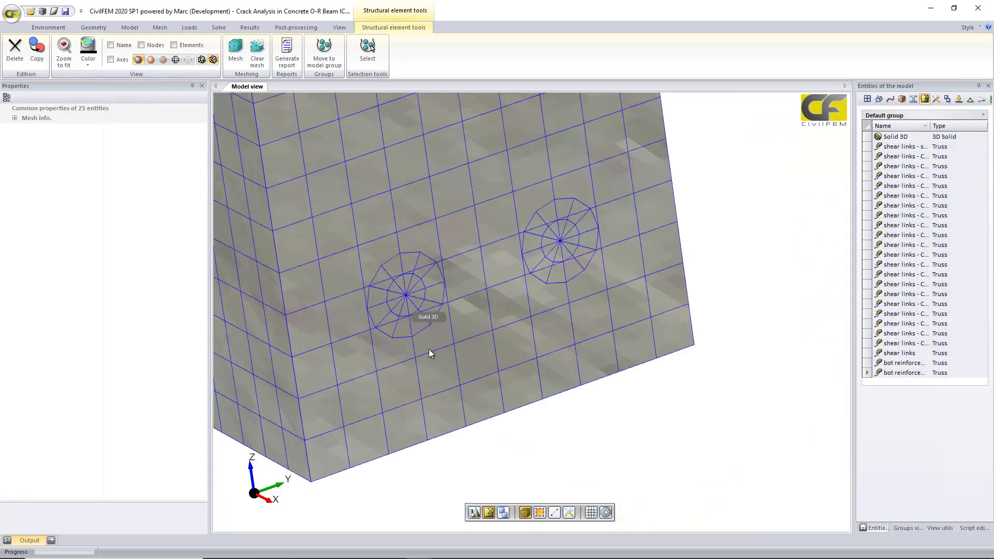
Step: Display Solid 3D first as transparent and finally as wireframe, and examine the reinforcement embedded in the concrete mesh
left_click(449, 439)
left_click(223, 48)
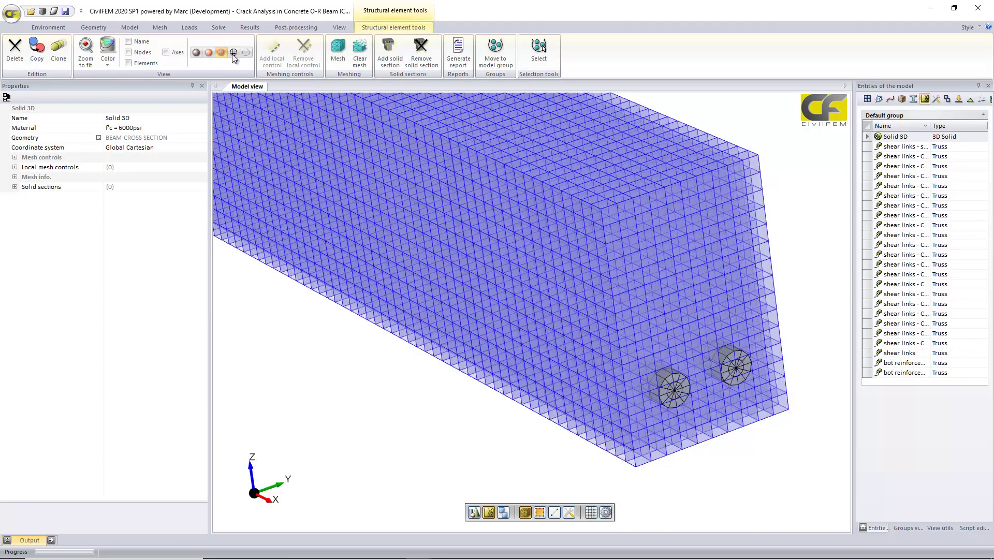
left_click(234, 52)
scroll(465, 276, "down", 3)
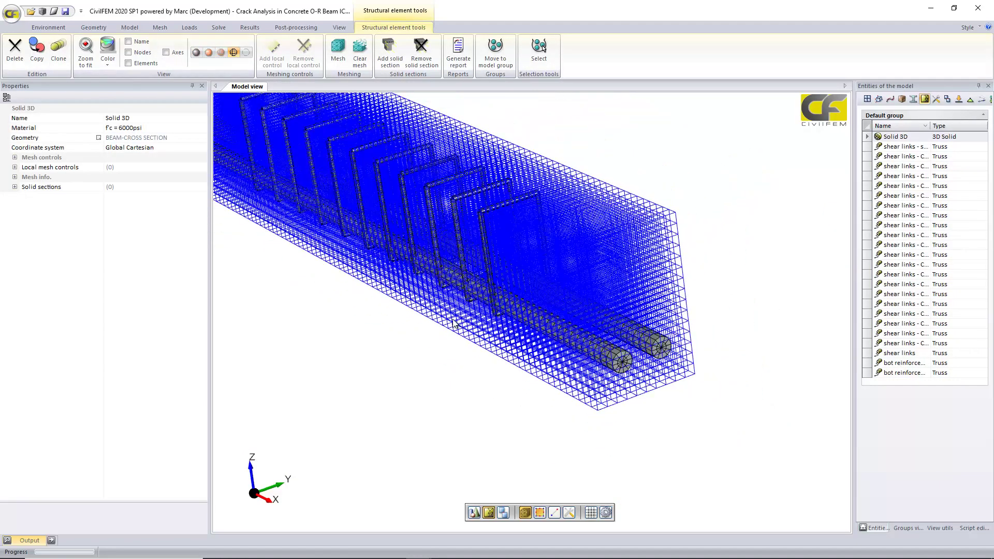
middle_click_drag(367, 335, 444, 384)
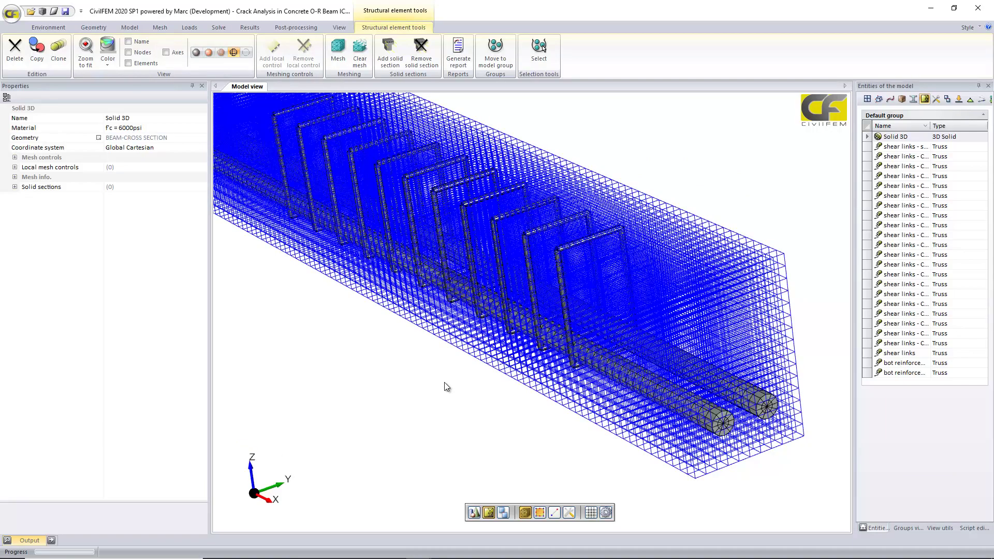
scroll(444, 387, "up", 3)
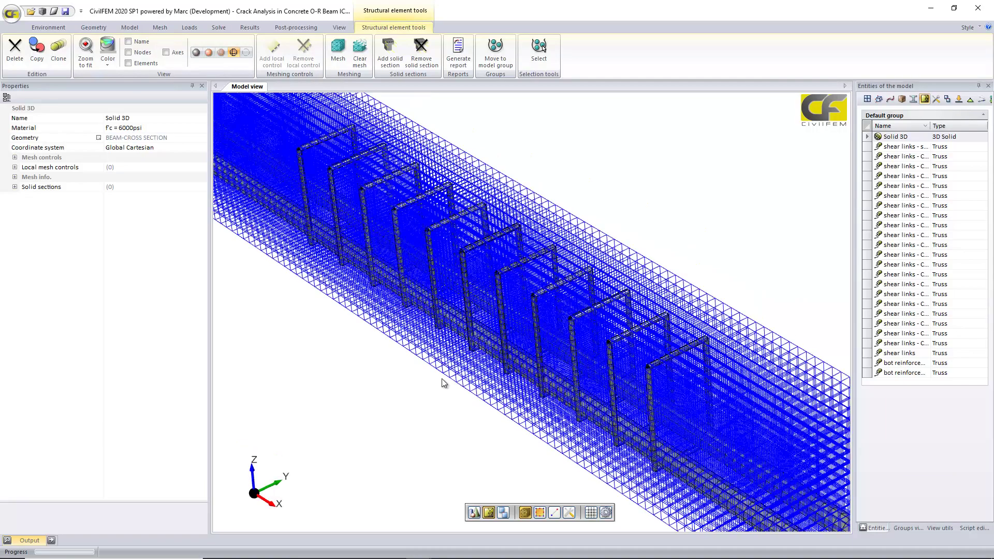
scroll(443, 382, "up", 3)
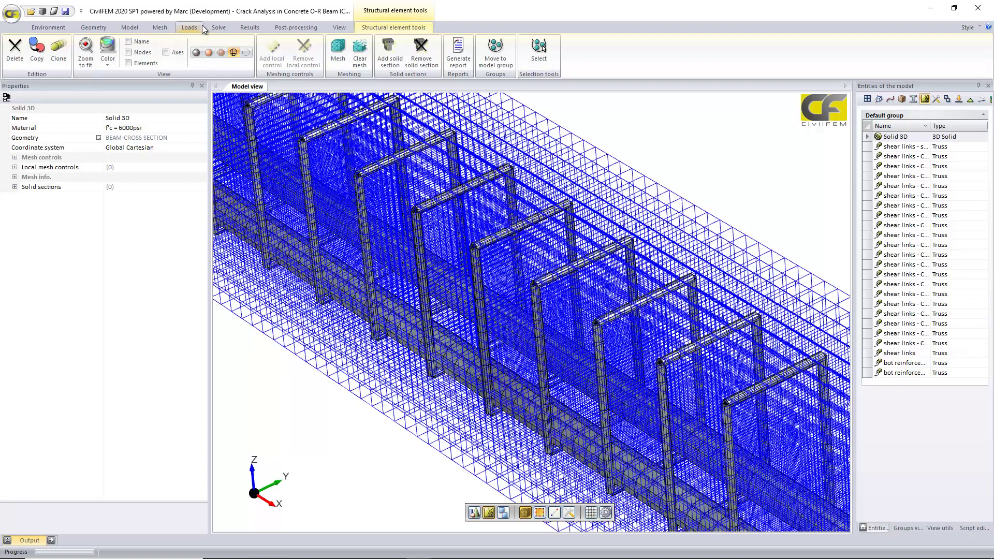
Step: Open the Insertion model utility and show its host elements in the model through picking
left_click(160, 27)
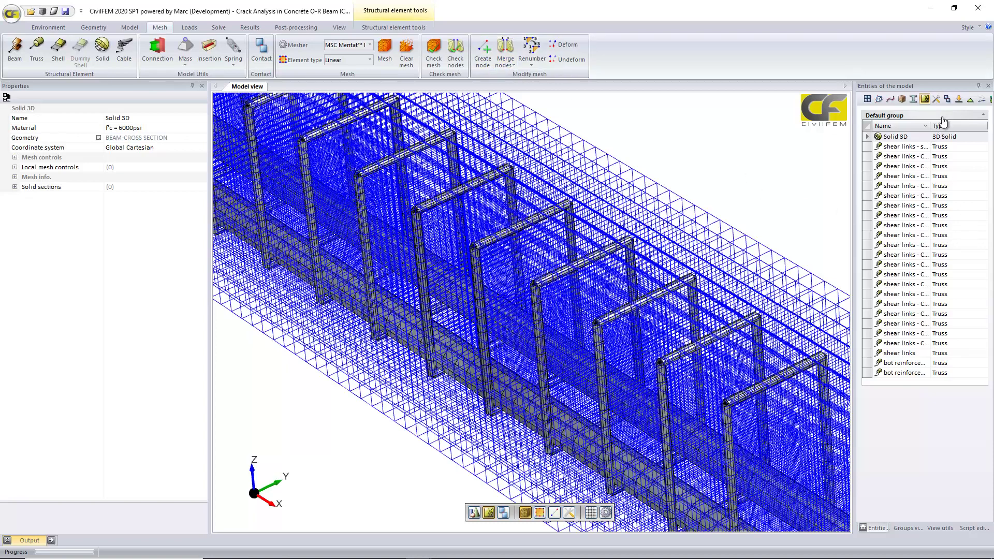
left_click(937, 101)
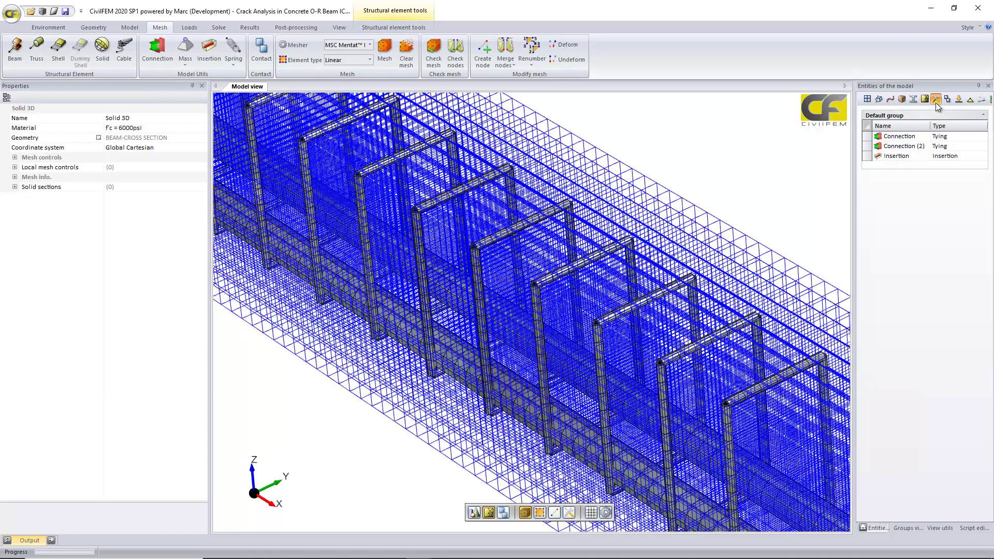
left_click(904, 156)
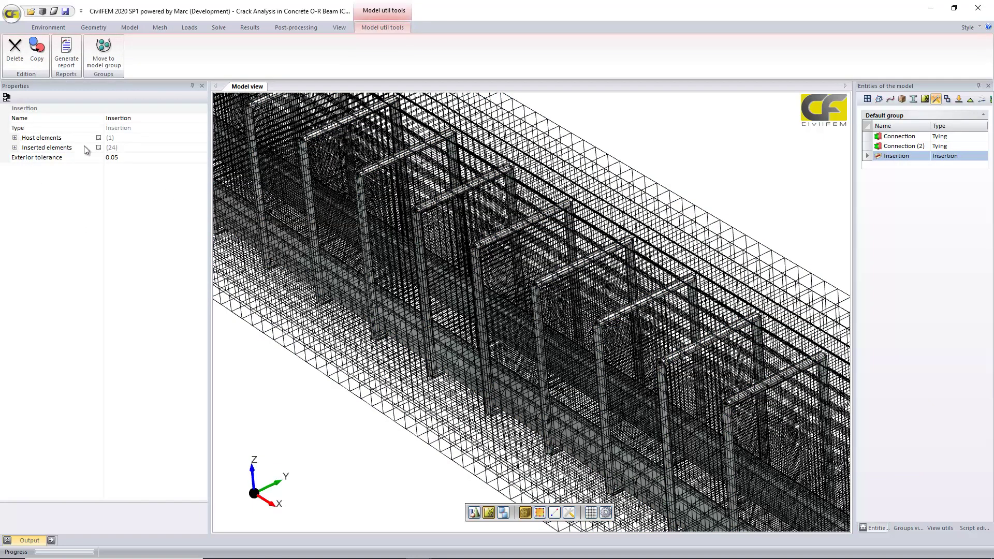
left_click(99, 137)
left_click(105, 149)
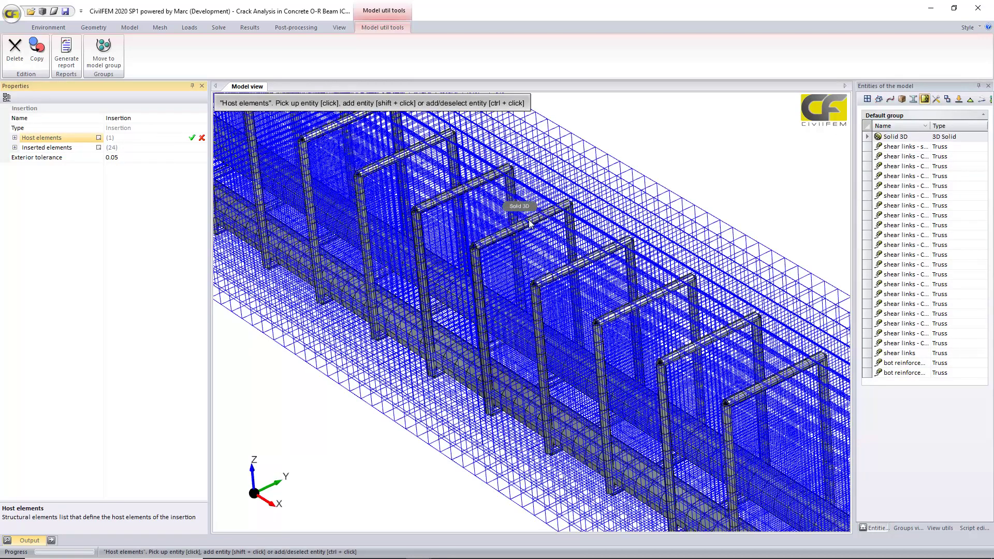
left_click(549, 357)
left_click(192, 138)
Step: Show the Insertion's inserted elements through picking, examine the highlighted shear links and bottom bars, and cancel the picking
left_click(99, 148)
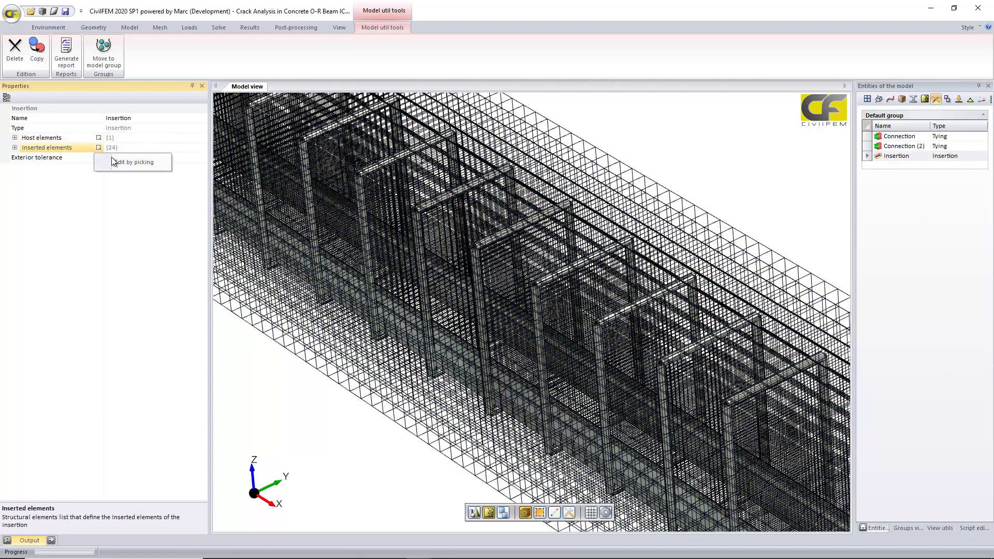
left_click(114, 162)
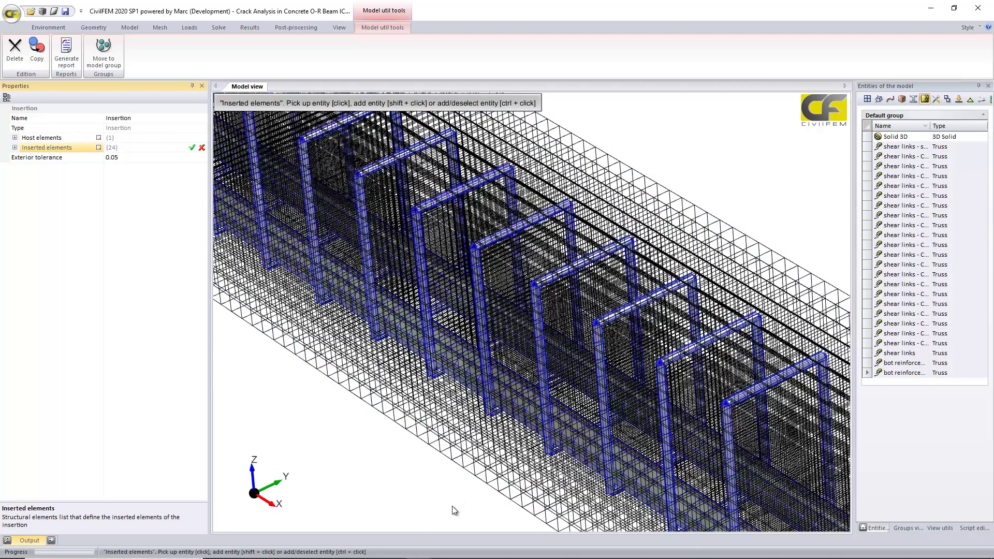
middle_click_drag(422, 489, 421, 449)
scroll(422, 449, "down", 3)
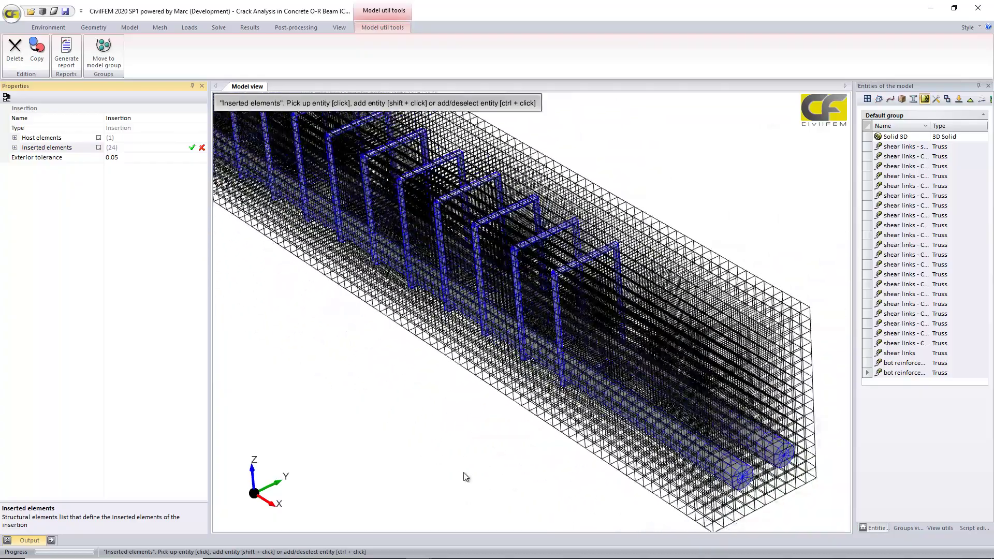
scroll(433, 455, "down", 2)
scroll(506, 502, "up", 4)
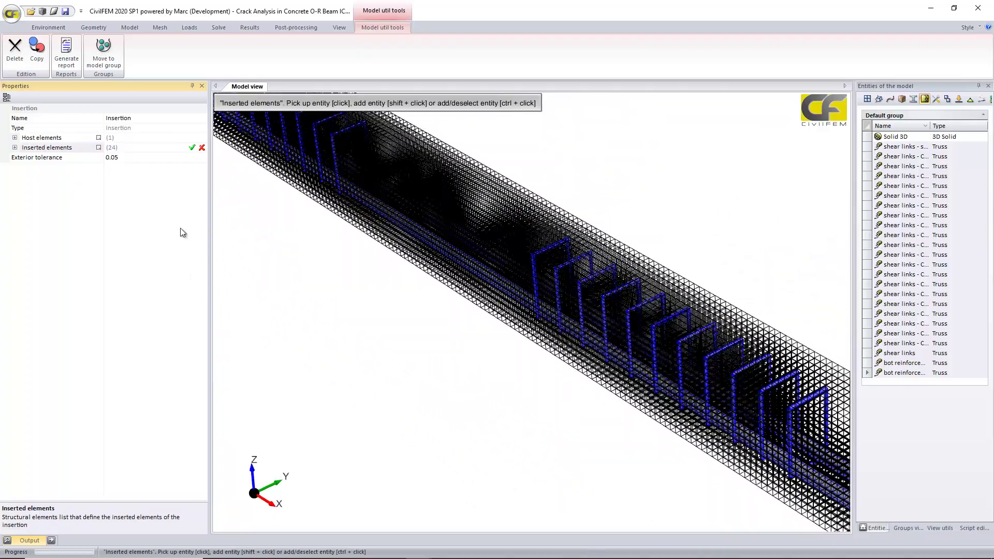
left_click(202, 148)
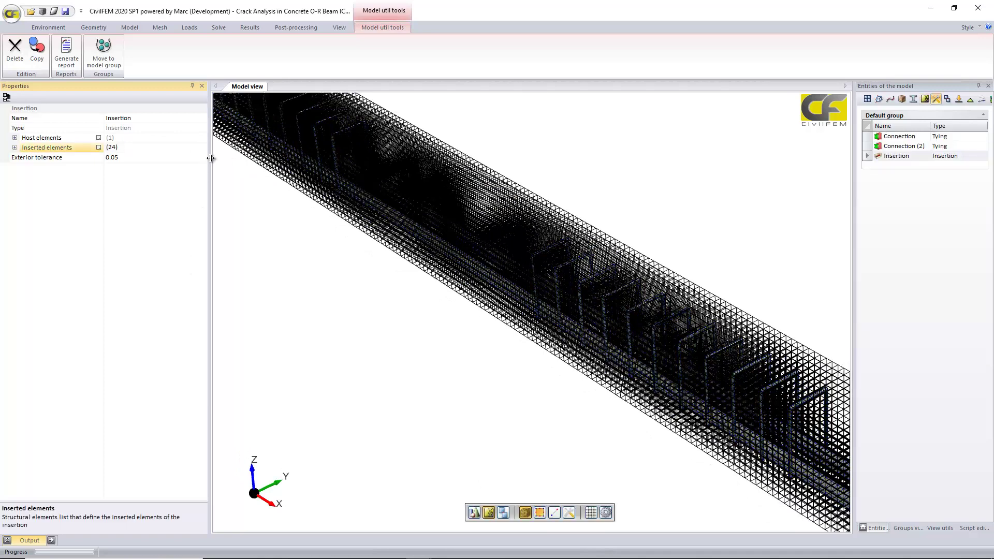
Step: Display Solid 3D with texture instead of as a wireframe and clear the selection
scroll(427, 405, "down", 1)
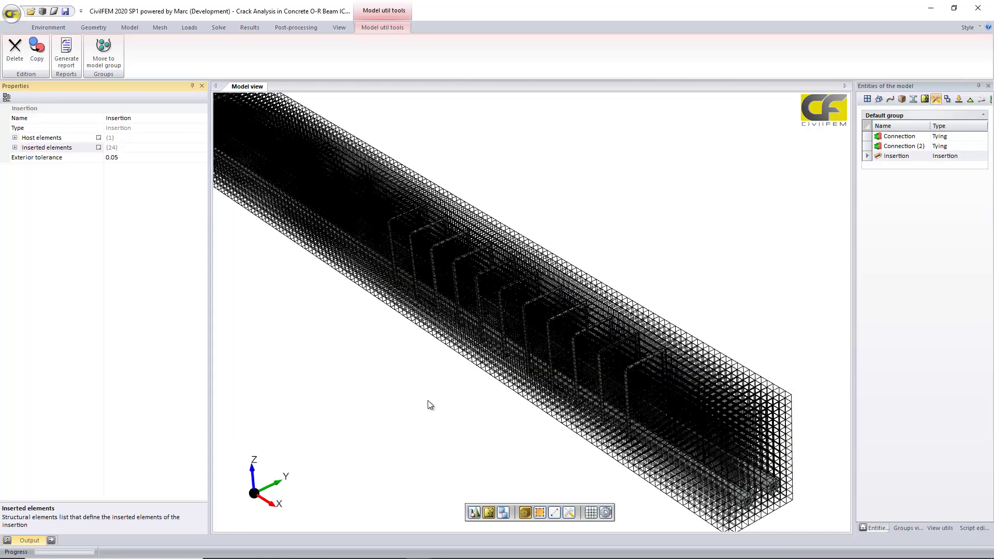
scroll(413, 344, "down", 1)
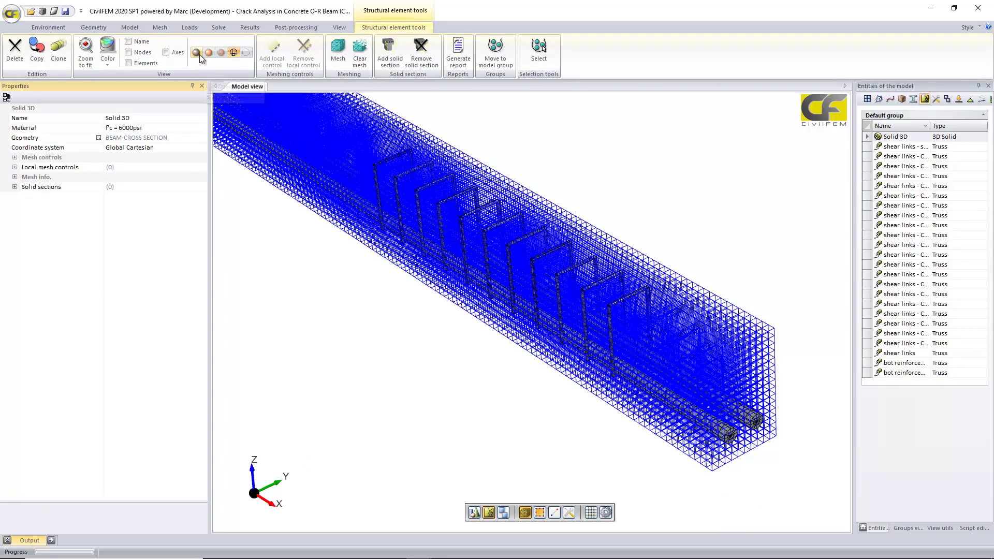
key("Escape")
scroll(366, 310, "down", 1)
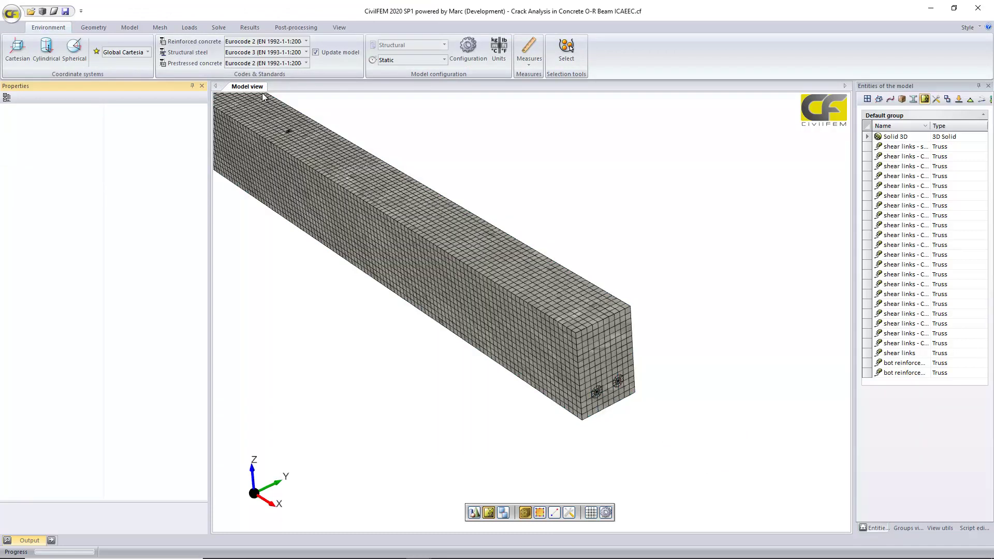
Step: Switch to Adobe Acrobat Reader to review the over-reinforced beam's load and support diagram, and return to CivilFEM
left_click(166, 27)
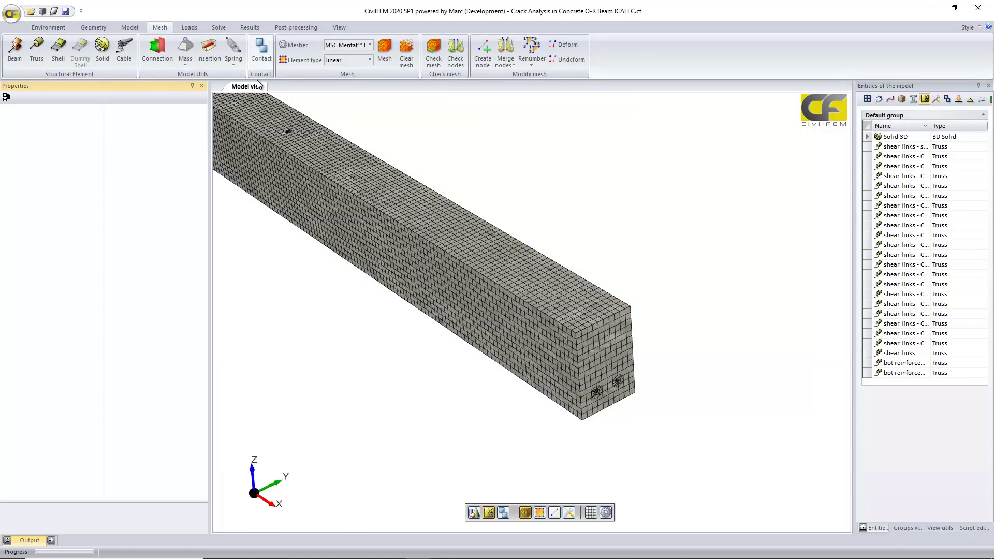
key("alt+Tab")
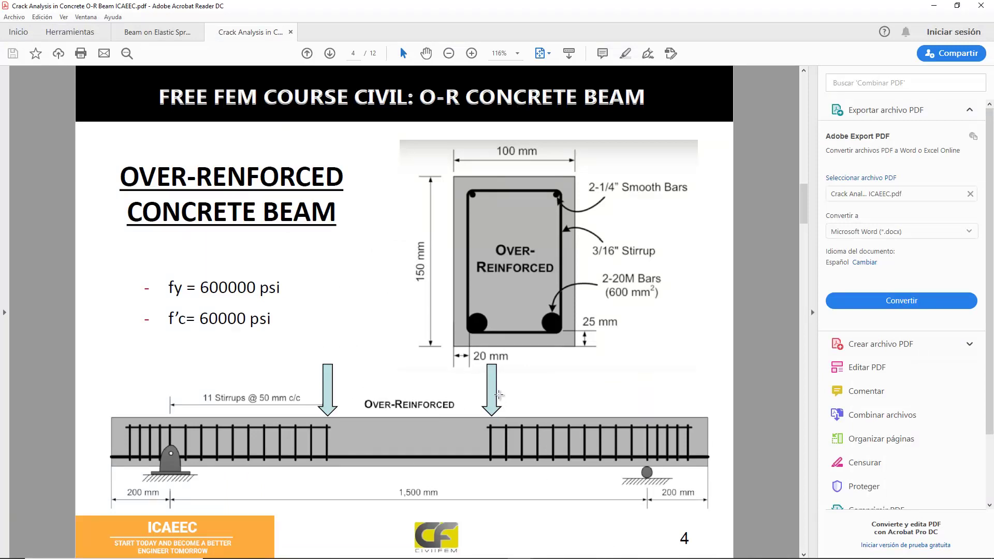
left_click(935, 6)
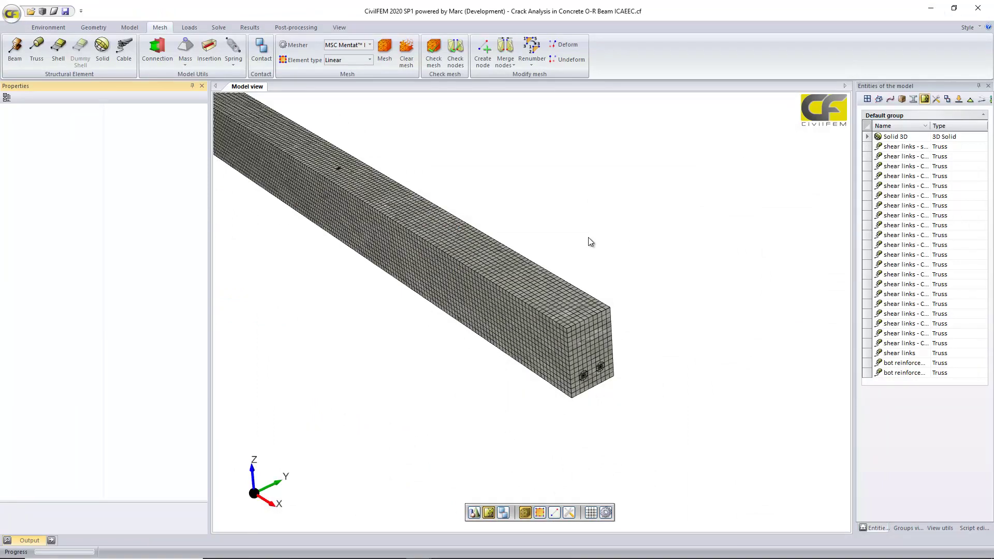
Step: Open the LOAD boundary condition's displacement on nodes and examine the loading lines on the beam in the geometry view
left_click(970, 99)
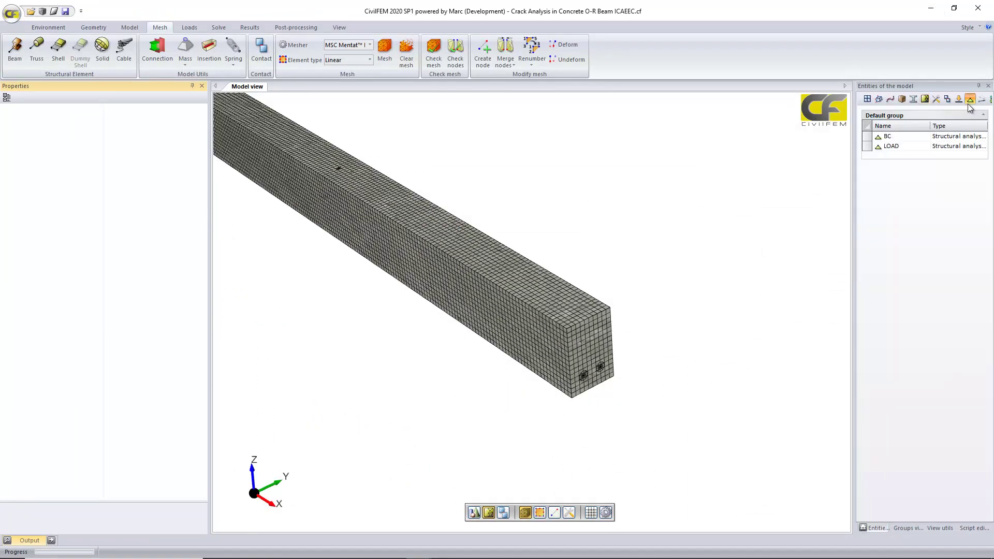
left_click(890, 147)
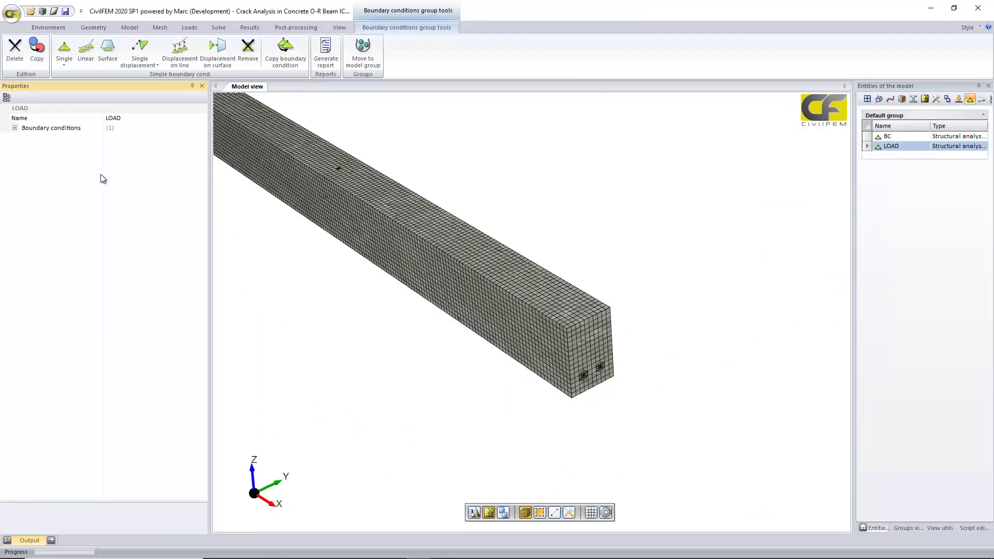
left_click(15, 128)
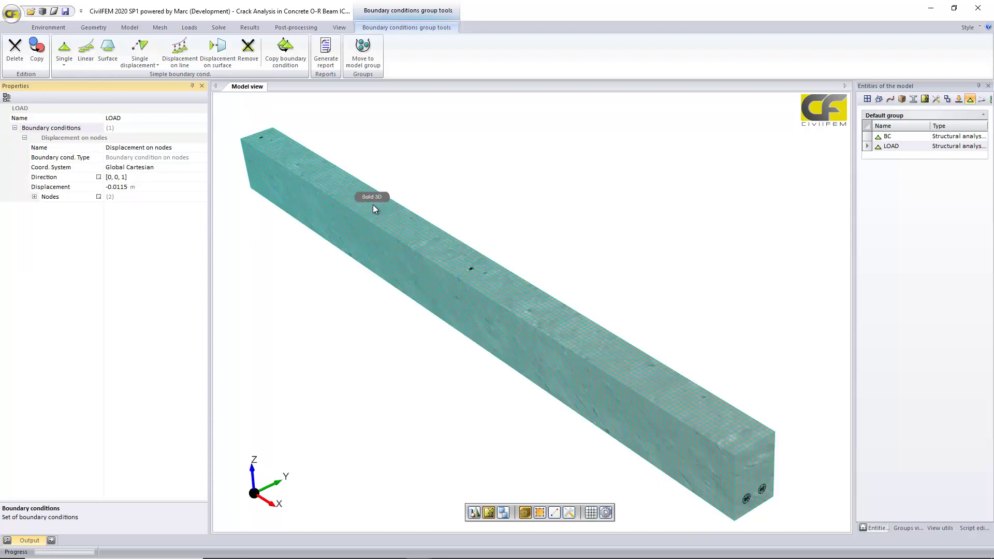
left_click(475, 513)
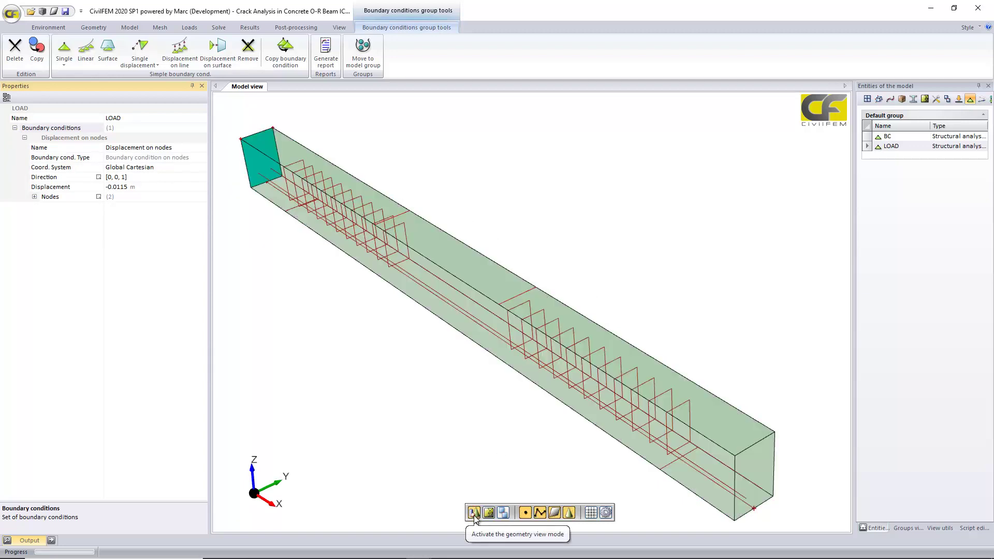
scroll(562, 211, "up", 2)
scroll(562, 213, "up", 1)
scroll(568, 282, "up", 2)
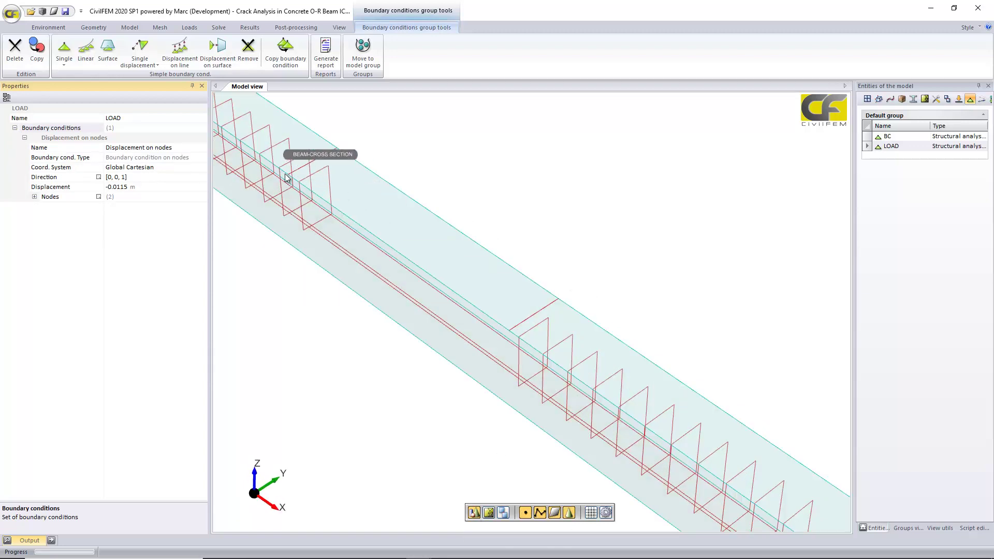
scroll(564, 286, "down", 5)
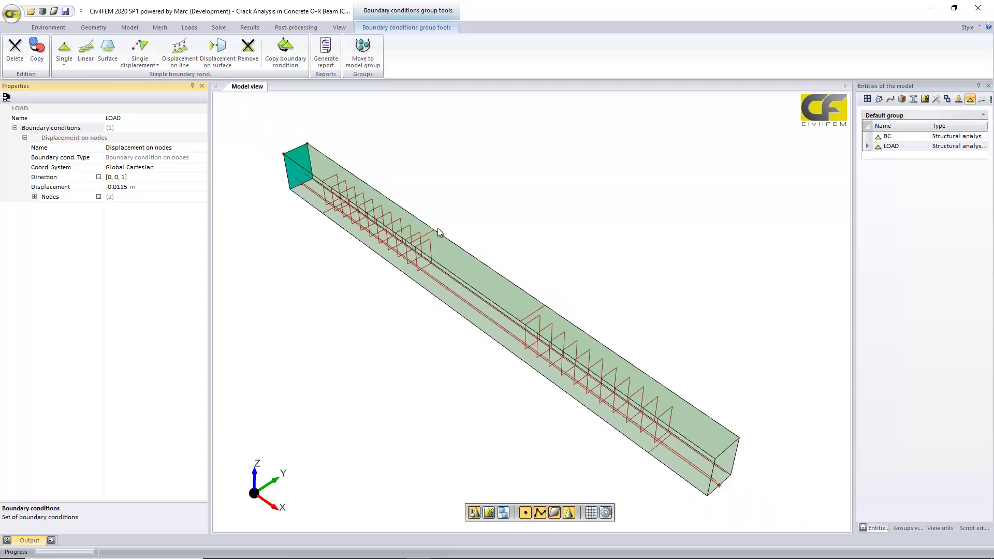
Step: Open the first Connection, start a new connection with mesh node 17455 as the master node, and cancel it
left_click(936, 99)
left_click(899, 136)
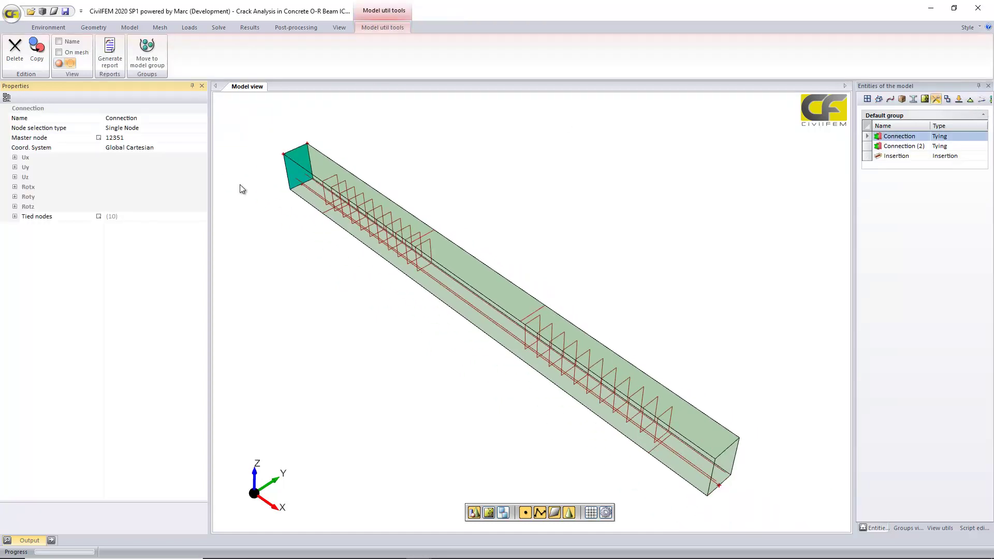
left_click(160, 27)
left_click(154, 53)
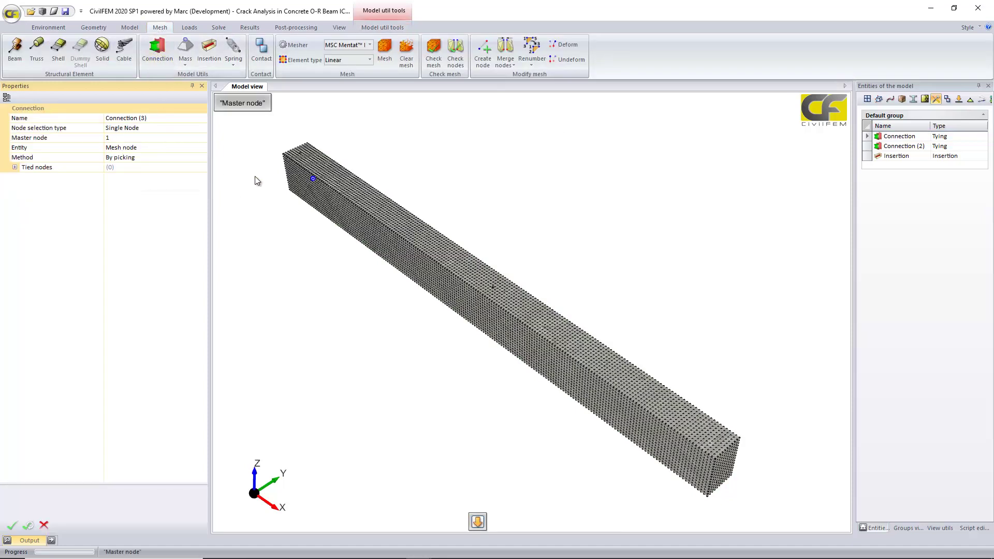
scroll(333, 179, "up", 5)
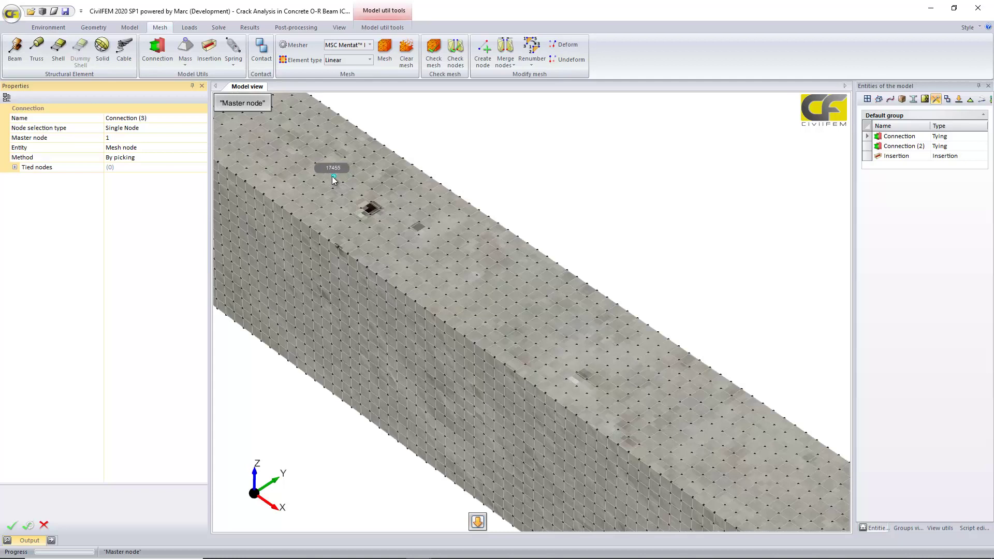
left_click(333, 178)
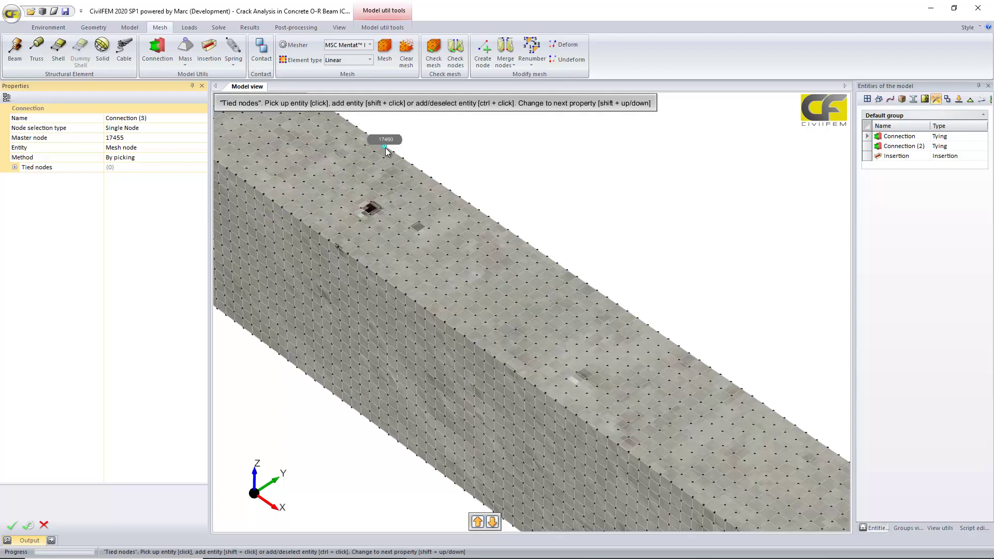
left_click(44, 525)
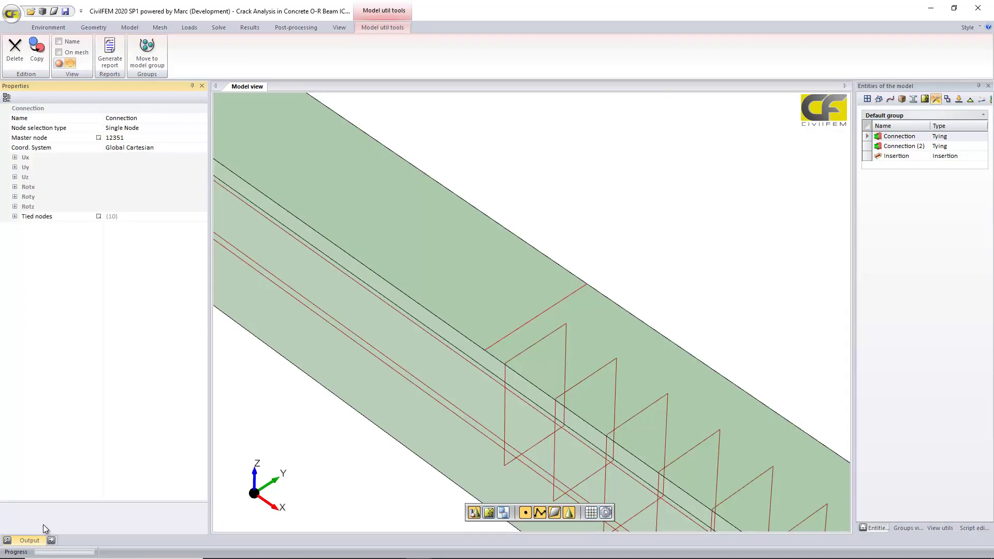
Step: Compare the nodes listed in the LOAD displacement with the master node of the first Connection
left_click(970, 98)
left_click(15, 129)
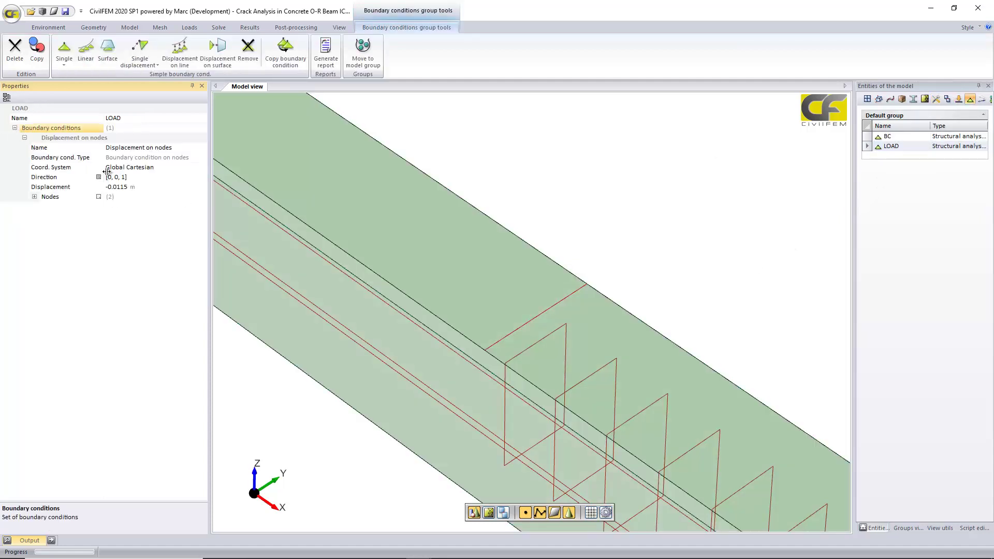
left_click(34, 197)
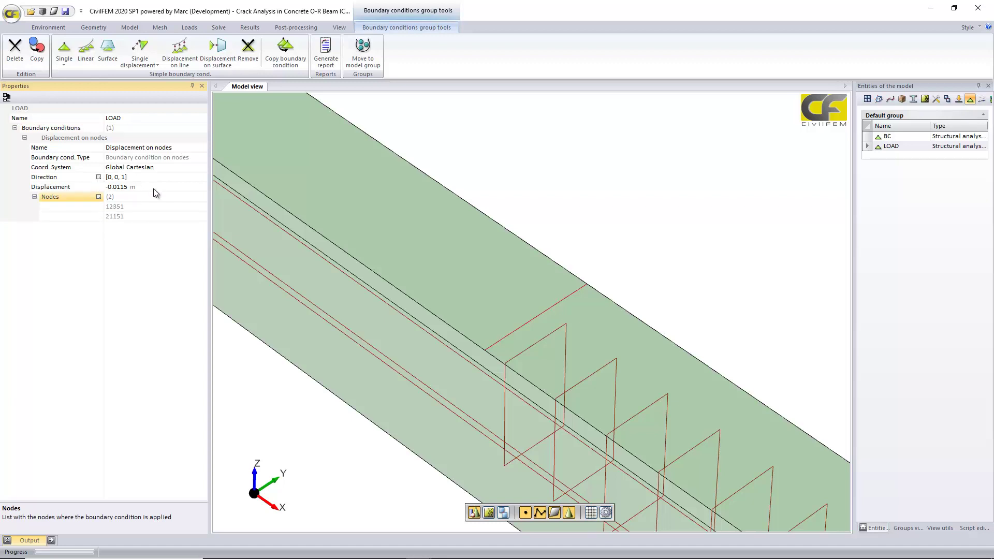
left_click(936, 99)
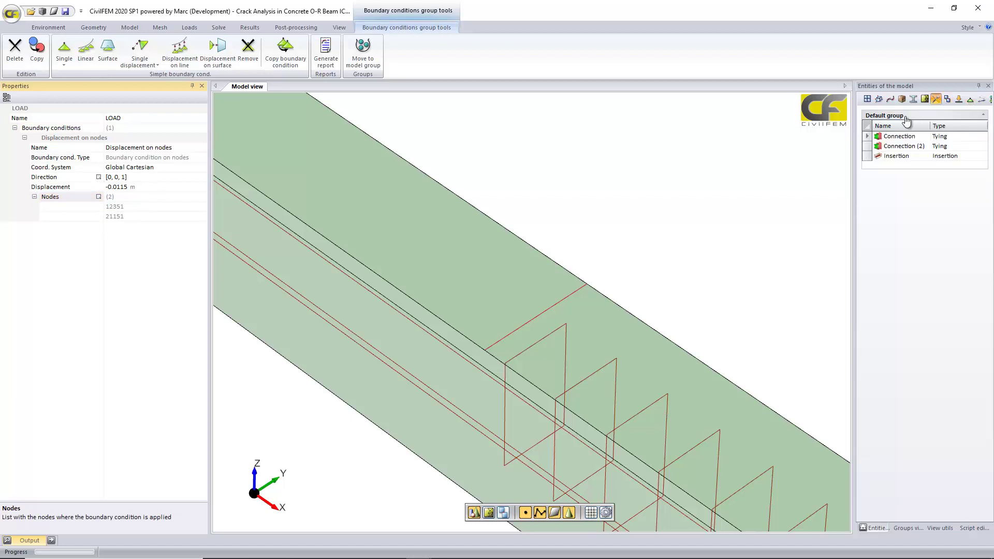
left_click(889, 137)
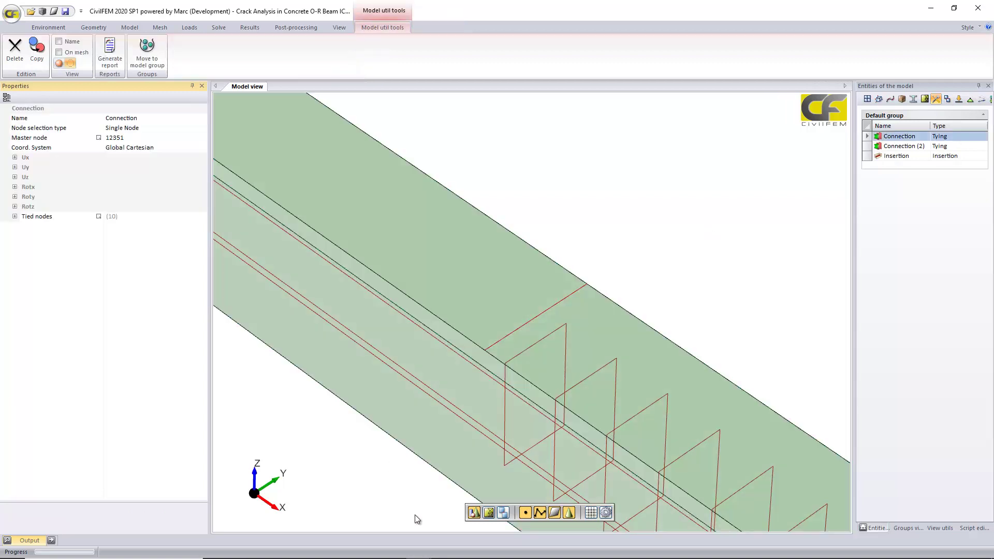
Step: Switch to the mesh view and display Connection and Connection (2) together on the beam
left_click(488, 513)
left_click(920, 146)
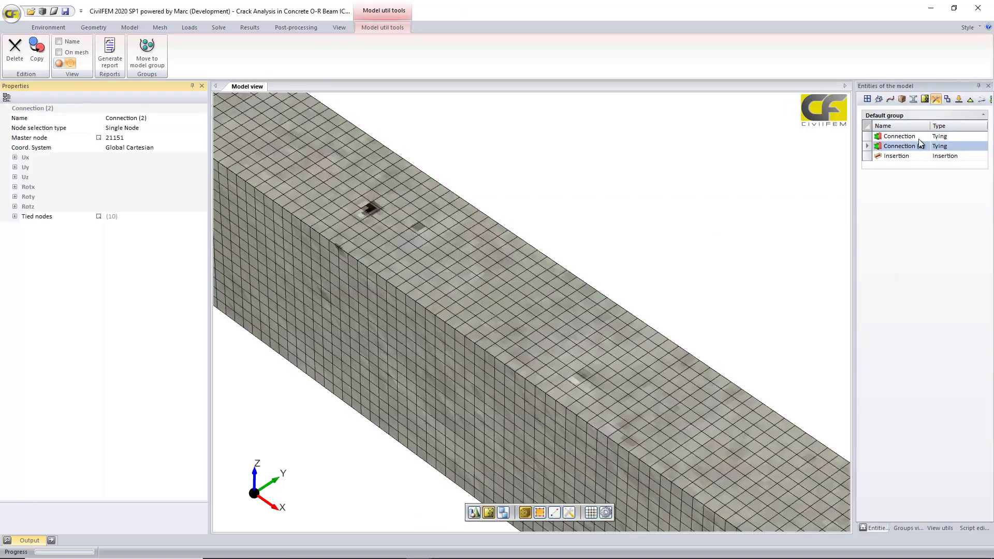
left_click(901, 136, "ctrl")
left_click(60, 64)
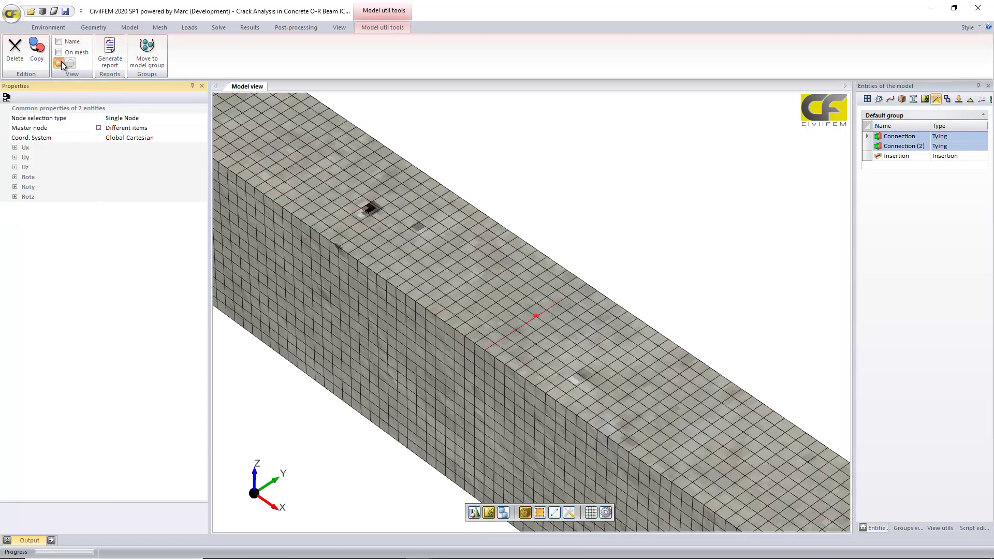
Step: Examine the master nodes and the tied node lines of both connections across the beam's top face
scroll(583, 275, "up", 4)
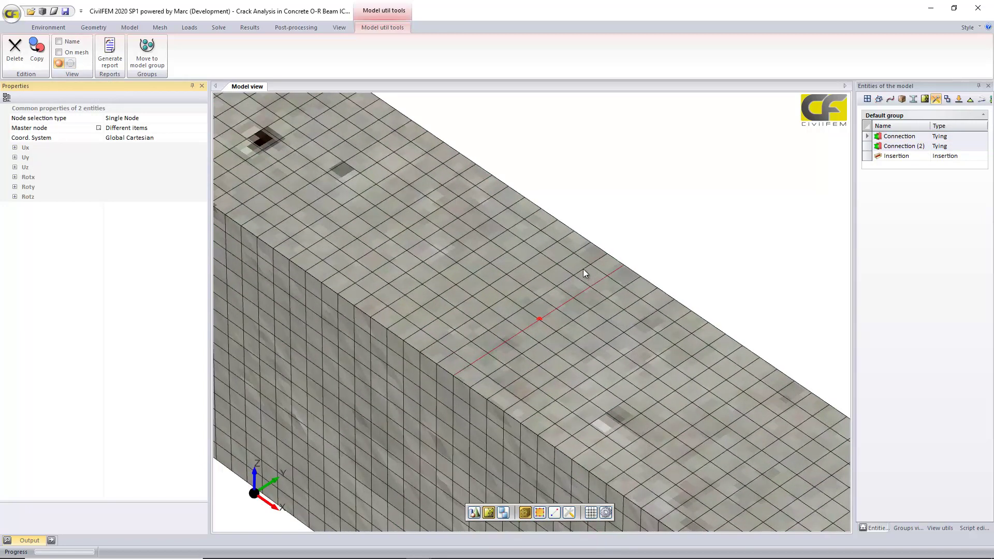
scroll(582, 269, "up", 2)
scroll(542, 314, "down", 2)
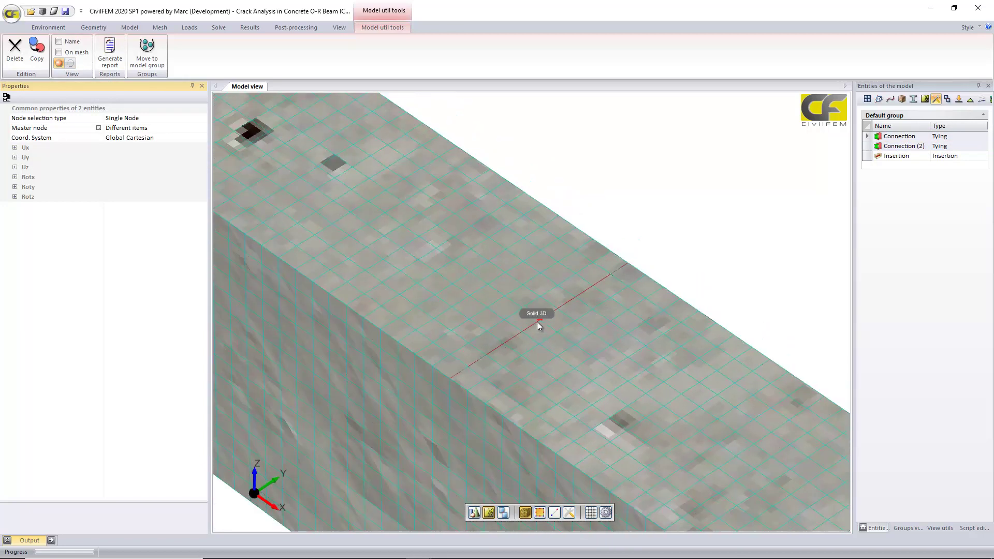
scroll(539, 320, "down", 3)
scroll(701, 378, "up", 2)
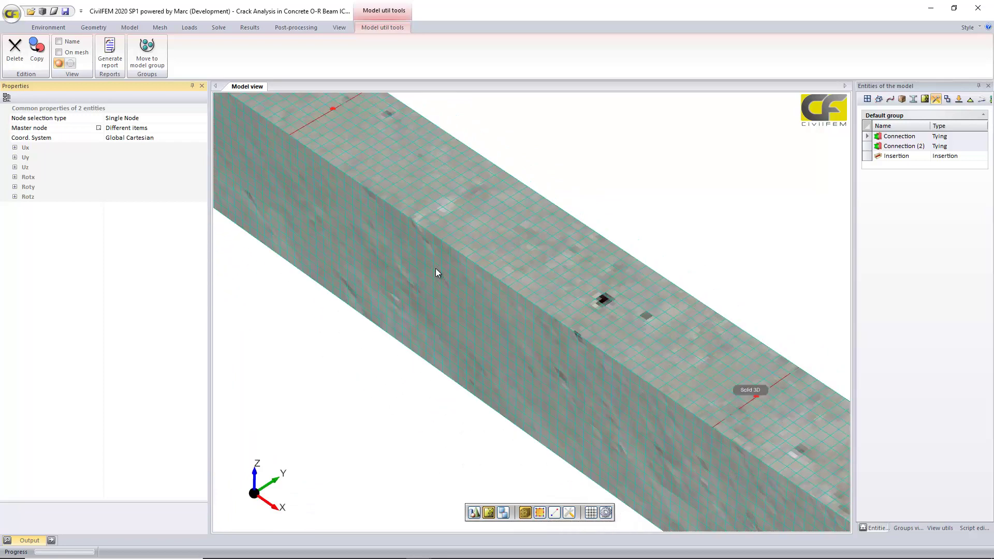
middle_click_drag(436, 268, 508, 359)
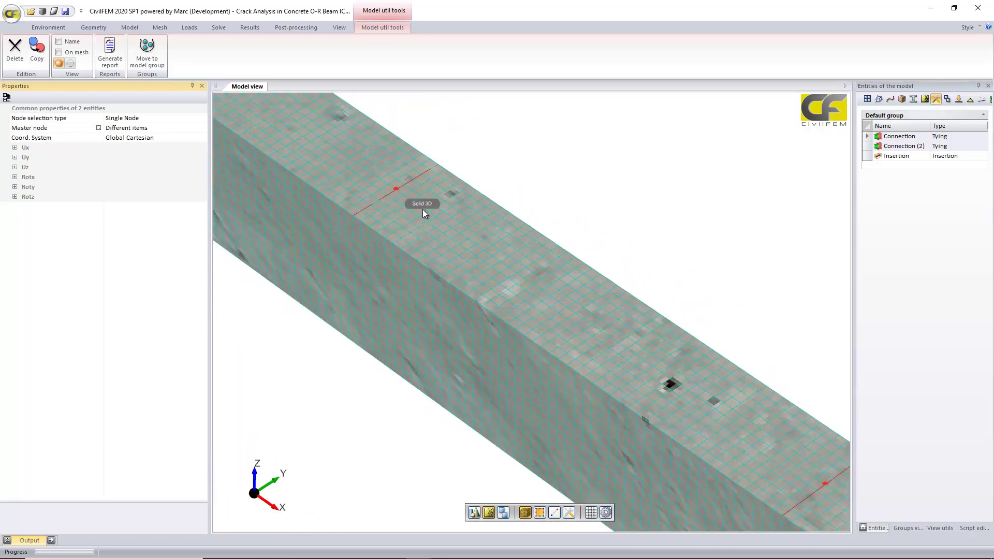
scroll(418, 204, "up", 3)
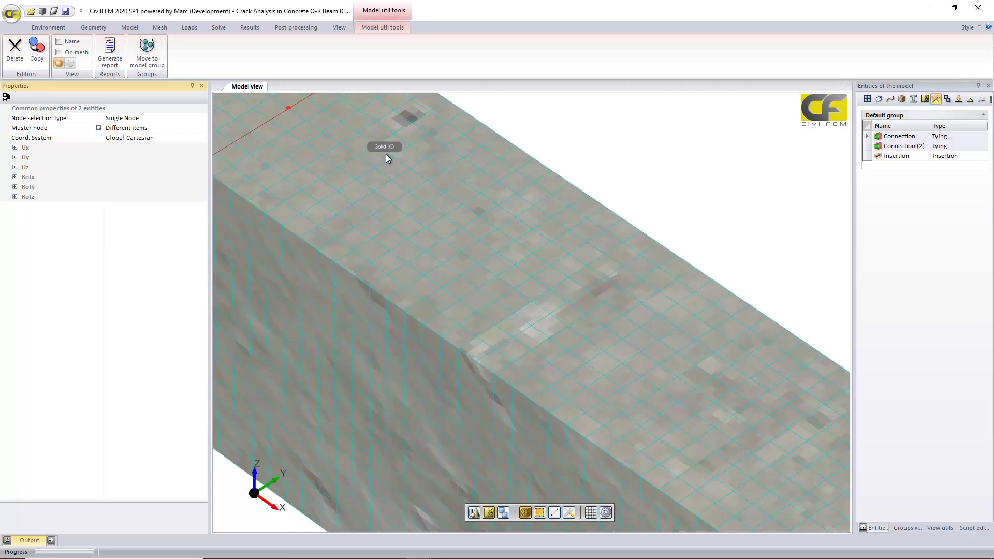
scroll(387, 153, "down", 1)
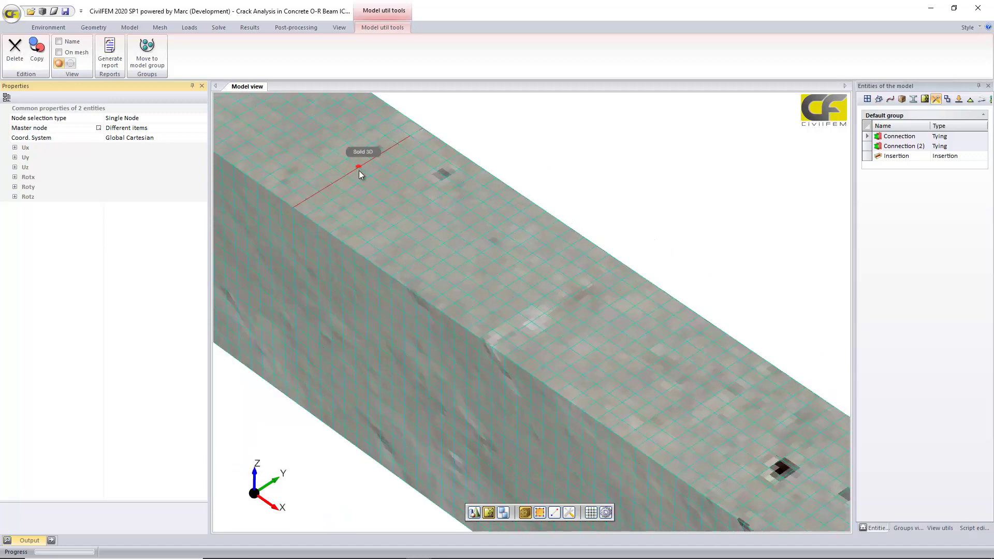
left_click(358, 167)
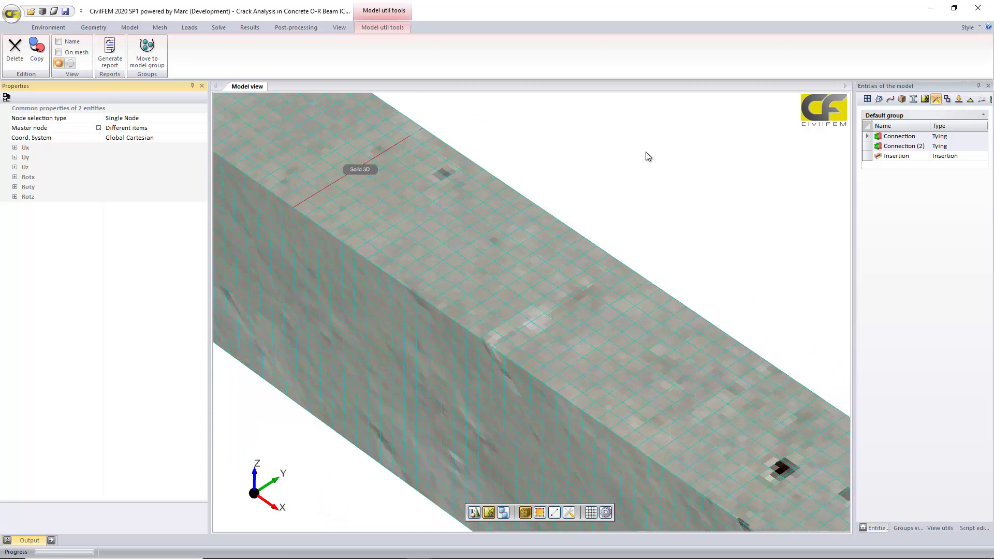
Step: Highlight the master nodes of Connection (2) and the first Connection in picking mode, cancelling each selection
left_click(145, 138)
left_click(359, 168)
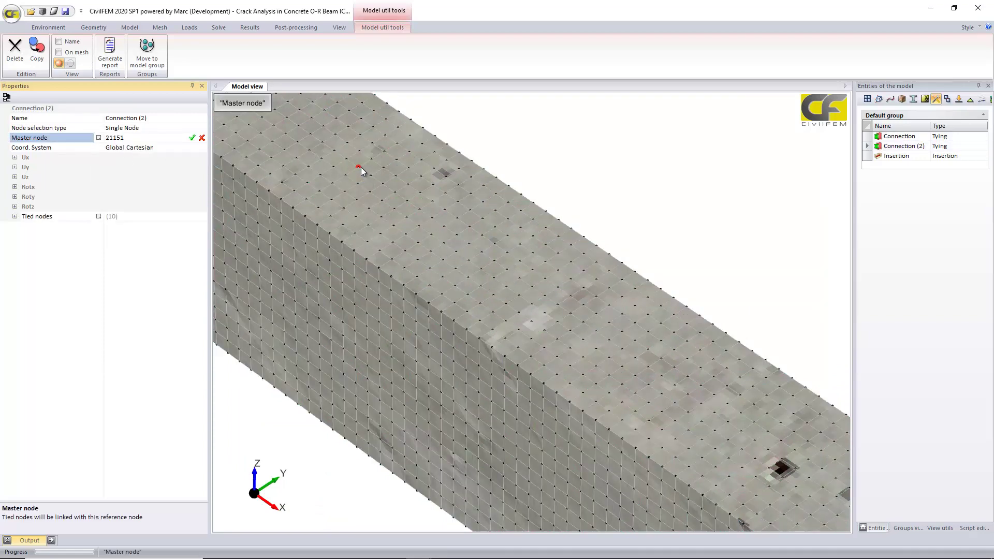
key("Escape")
left_click(98, 138)
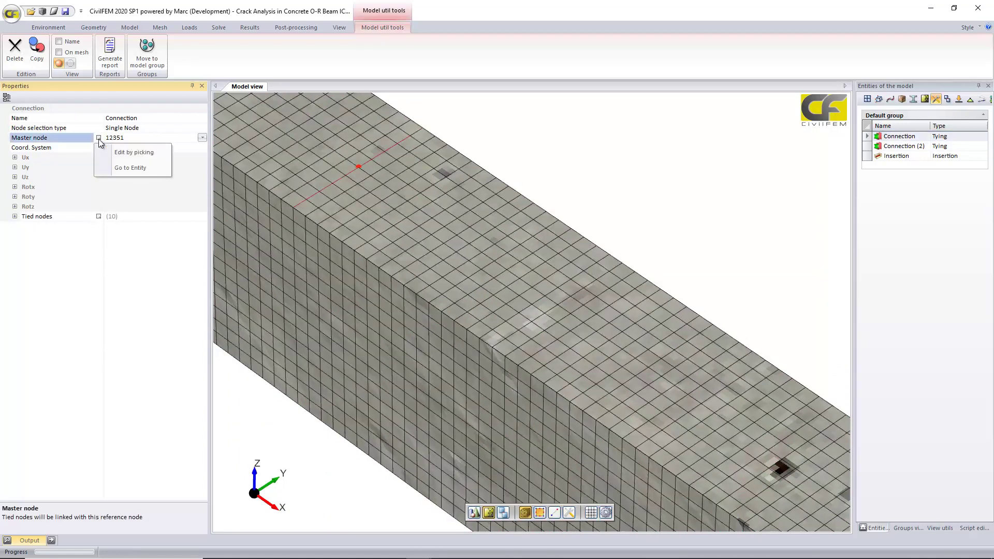
left_click(126, 149)
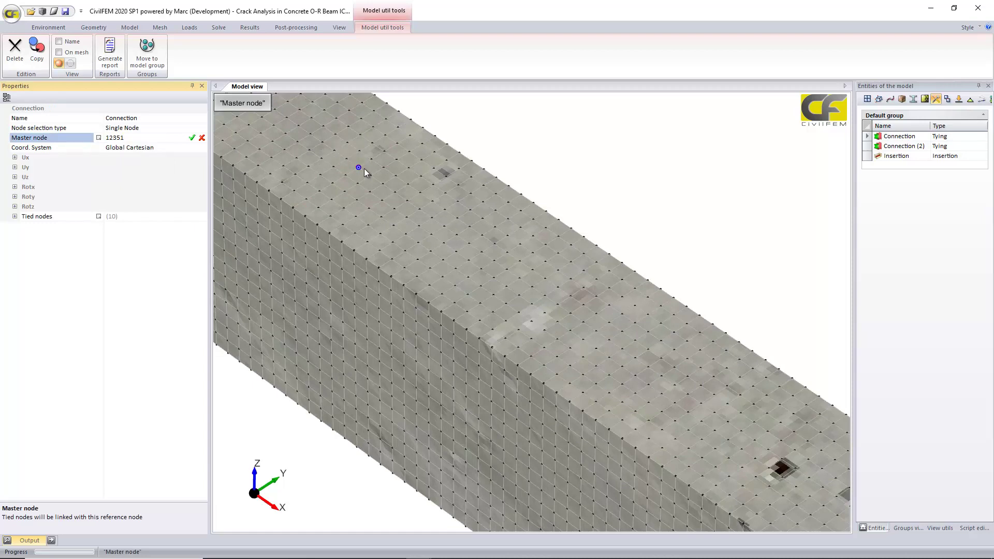
left_click(202, 138)
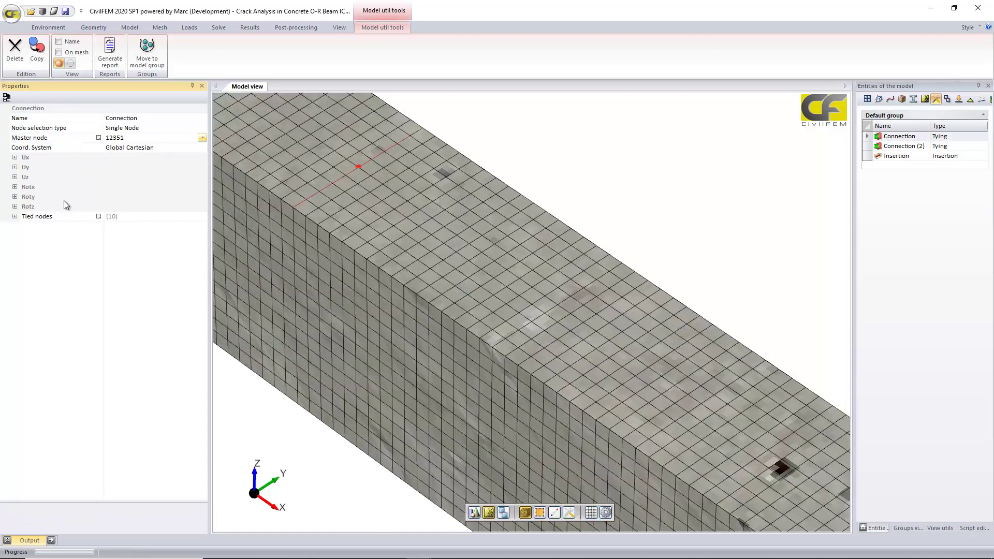
Step: Highlight the tied nodes of the first Connection on the beam's top face and cancel the picking
left_click(98, 216)
left_click(115, 227)
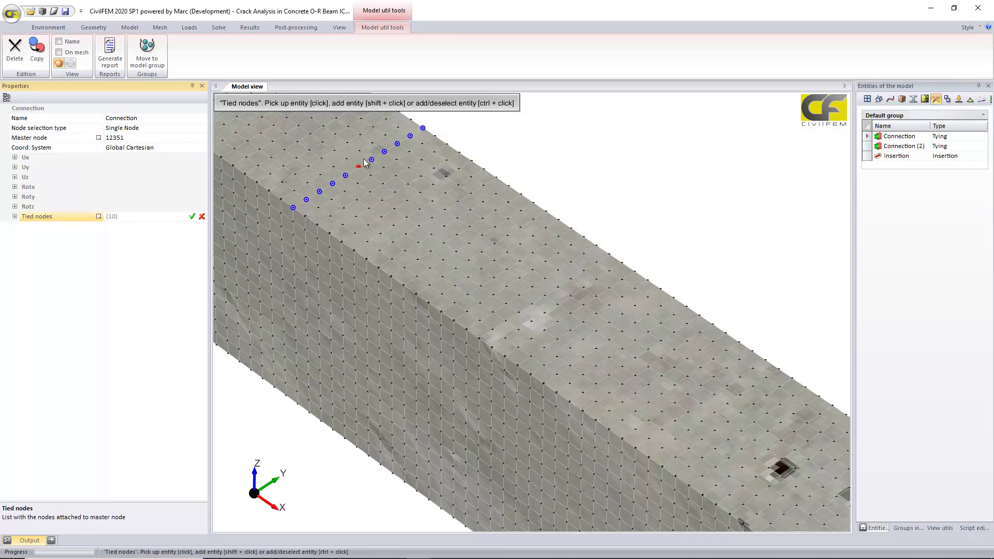
left_click(202, 217)
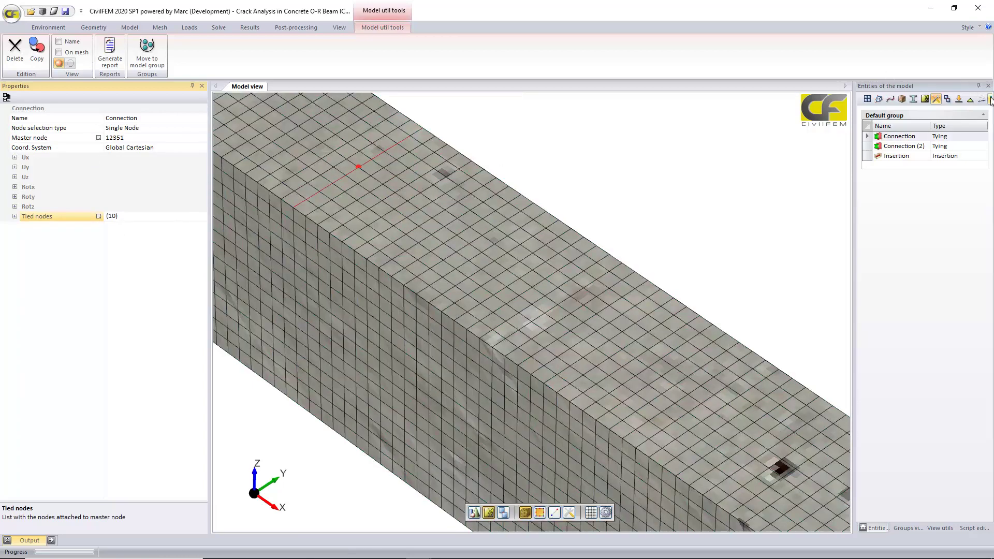
Step: Inspect the nodes where the LOAD displacement is applied, comparing them with the connection lines, and cancel the picking
left_click(970, 99)
left_click(98, 197)
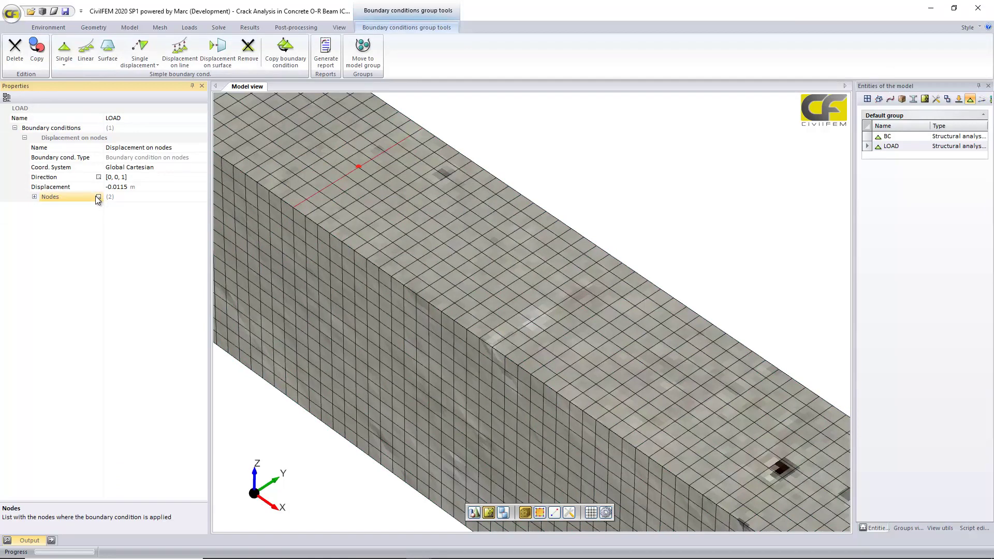
scroll(579, 333, "down", 5)
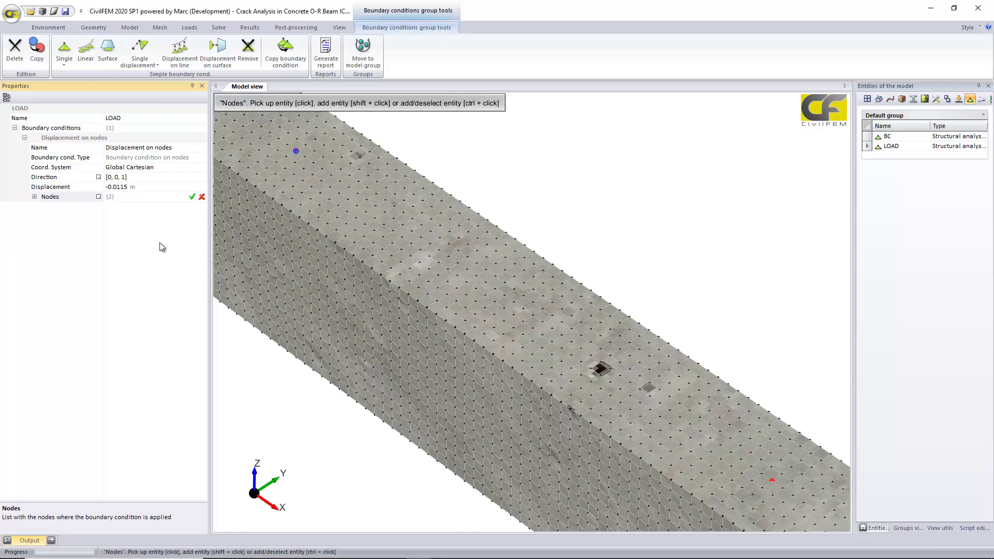
left_click(202, 197)
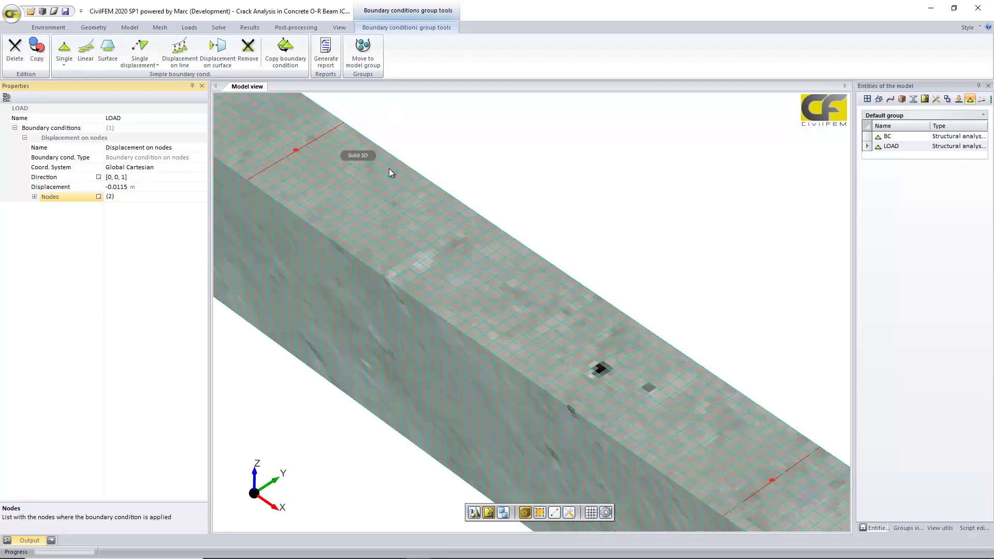
Step: Hide the Solid 3D concrete element and plot the LOAD boundary condition over the reinforcement
left_click(343, 216)
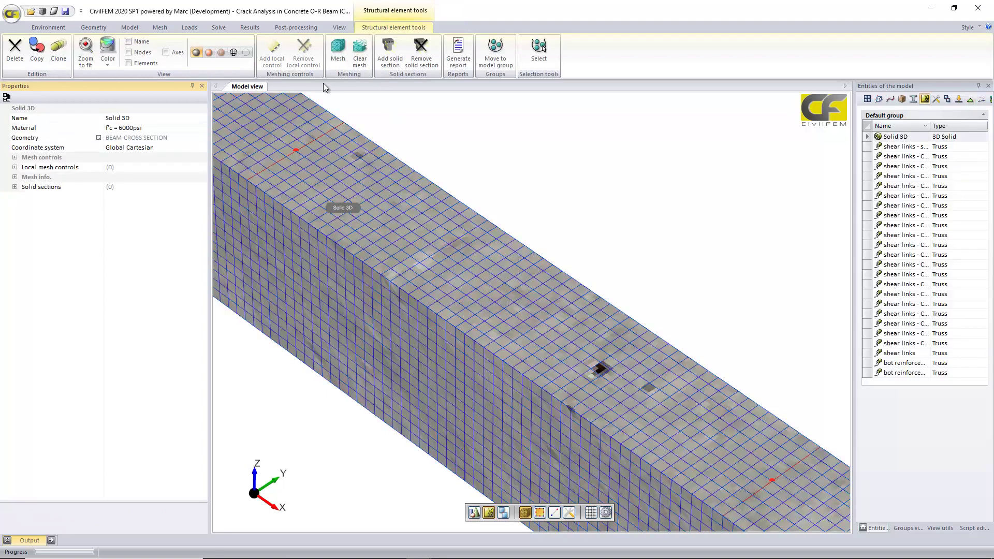
left_click(247, 53)
left_click(190, 27)
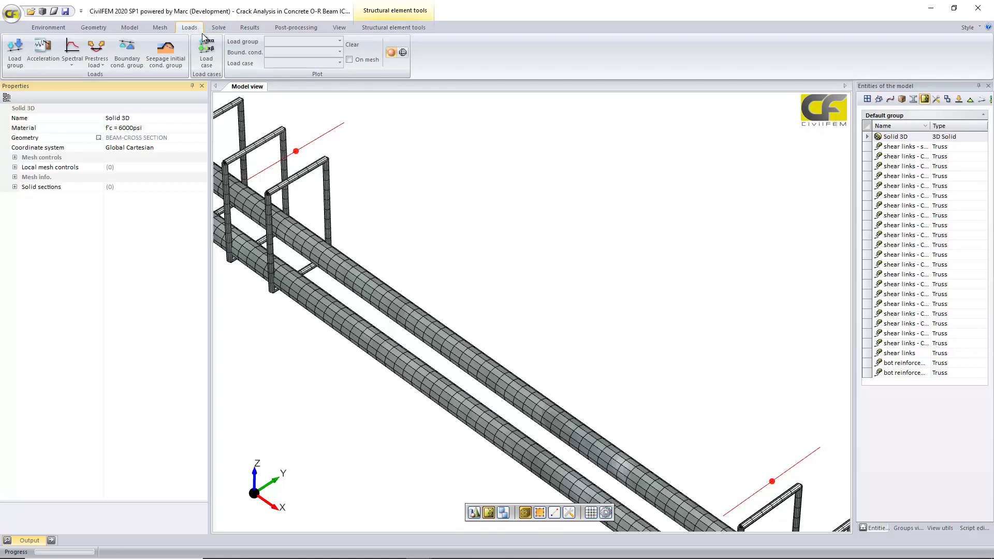
left_click(276, 51)
left_click(283, 84)
middle_click_drag(358, 189, 410, 209)
scroll(368, 215, "down", 2)
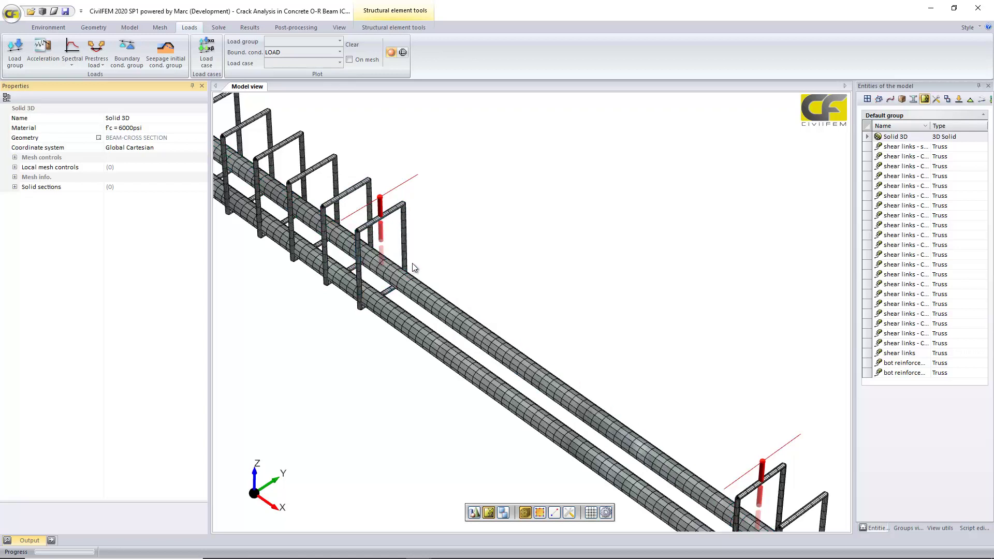
middle_click_drag(399, 270, 376, 230)
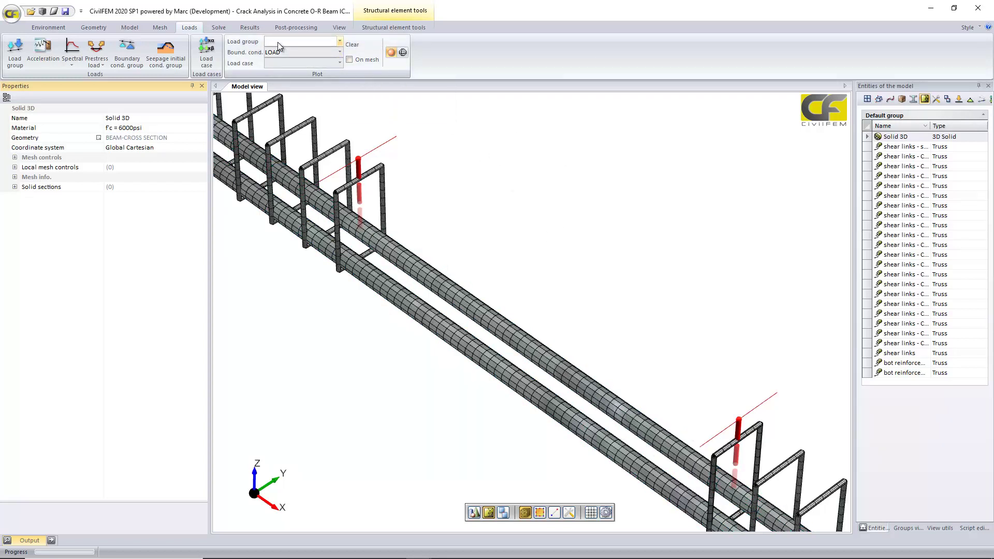
Step: Show all structural elements again, open the view utilities and bring the whole beam into view
left_click(244, 29)
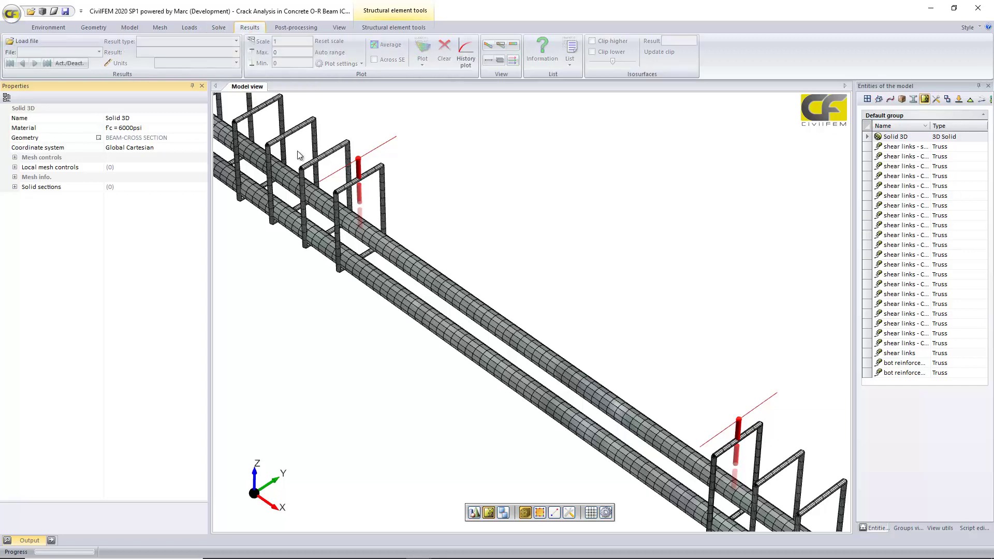
key("ctrl+a")
left_click(940, 528)
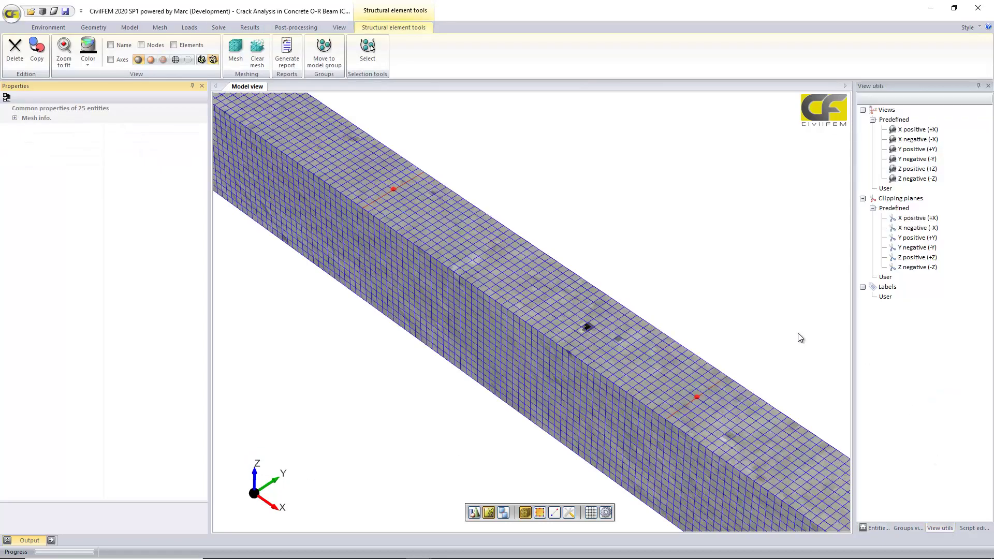
scroll(792, 337, "down", 2)
scroll(628, 200, "down", 2)
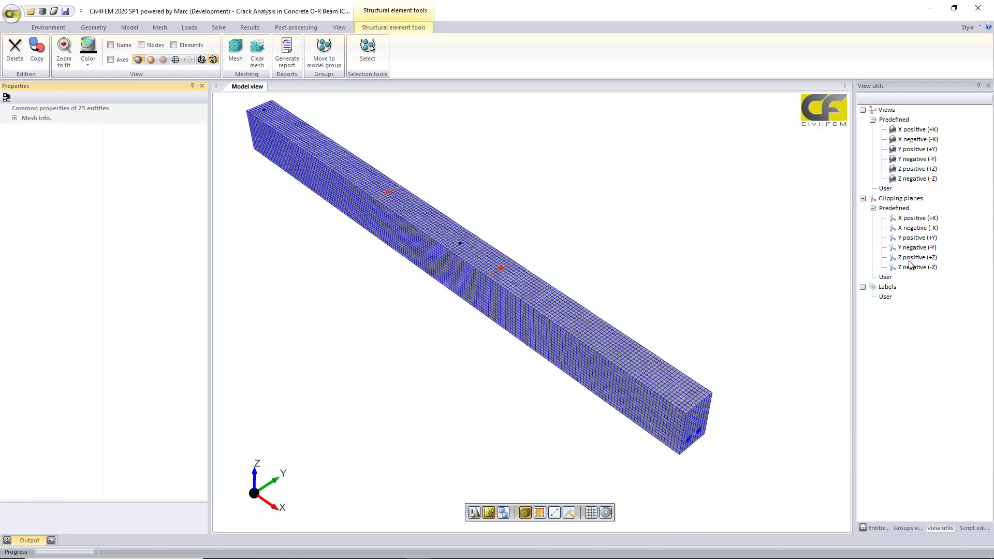
Step: Clip the beam in 3D with the X positive plane at 1.102 m, and turn the clipping off again
left_click(918, 218)
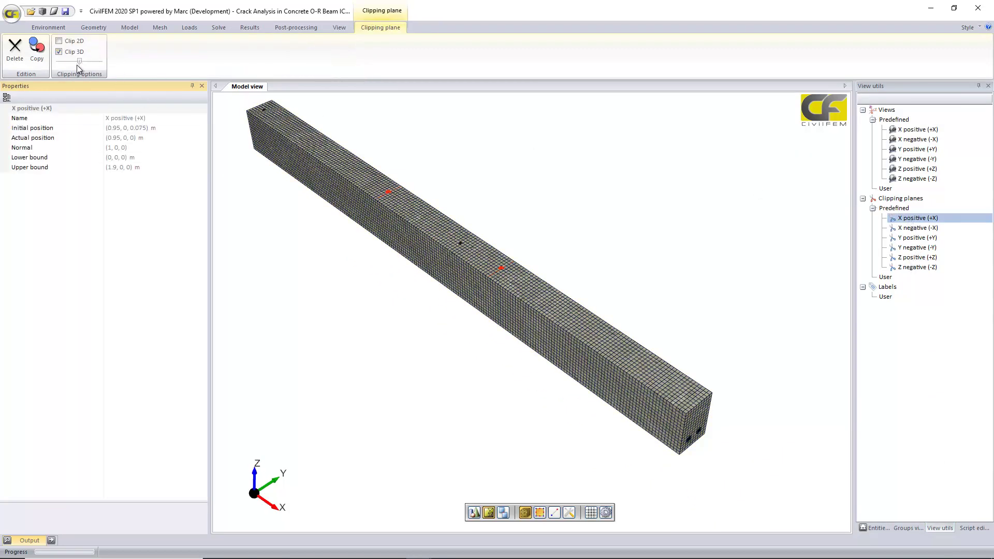
mouse_move(76, 64)
left_mouse_down()
mouse_move(96, 62)
mouse_move(83, 62)
left_mouse_up()
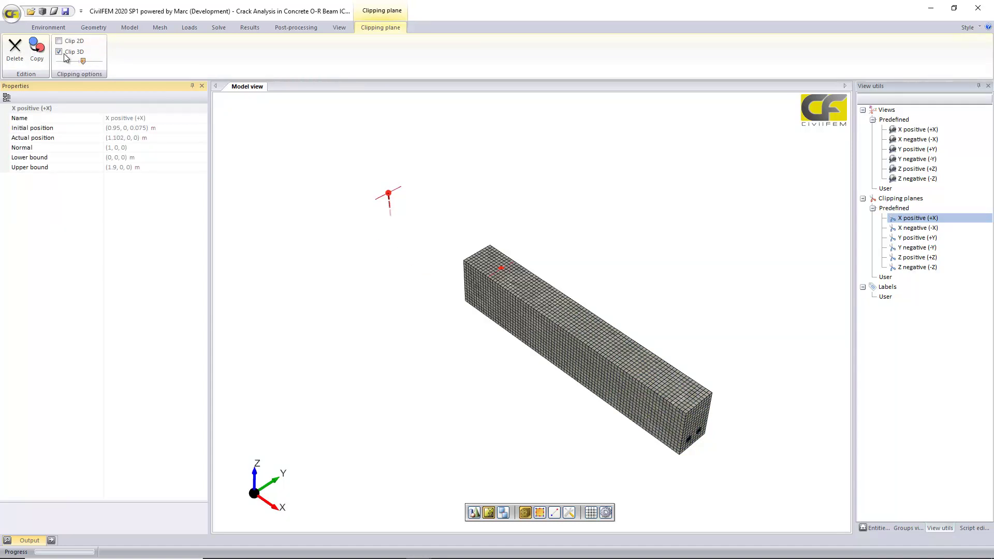
left_click(64, 53)
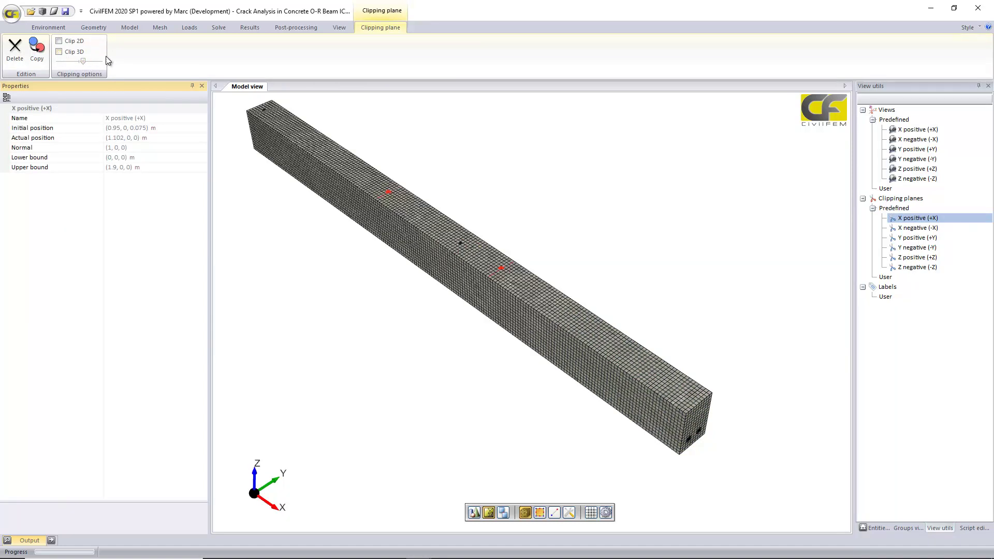
Step: Clip the beam in 3D with the X negative plane, moving the cut to X = 1.425 m
left_click(917, 228)
left_click(59, 52)
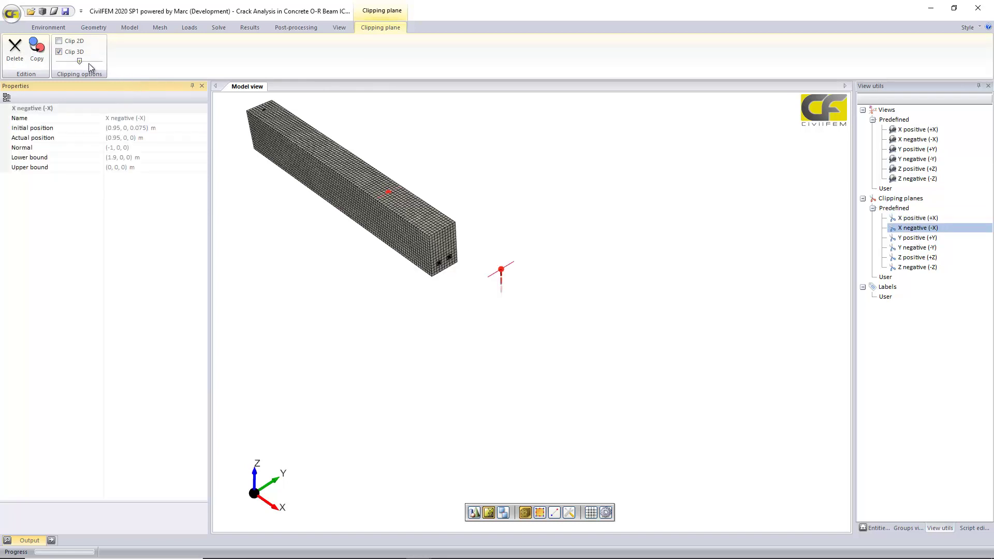
left_click_drag(84, 61, 62, 60)
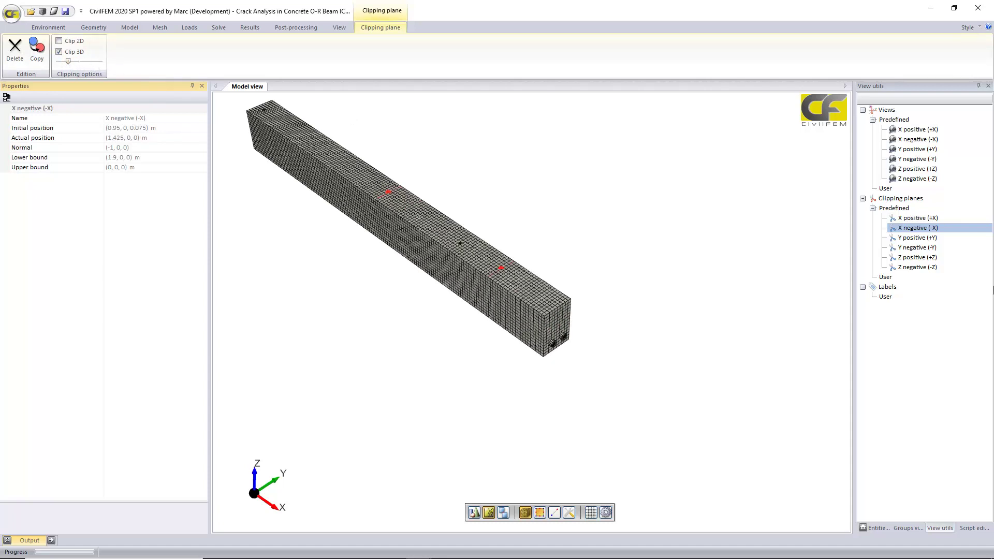
Step: Clip the beam lengthwise in 3D with the Y positive plane, moving the cut to Y = 0.026 m
left_click(930, 237)
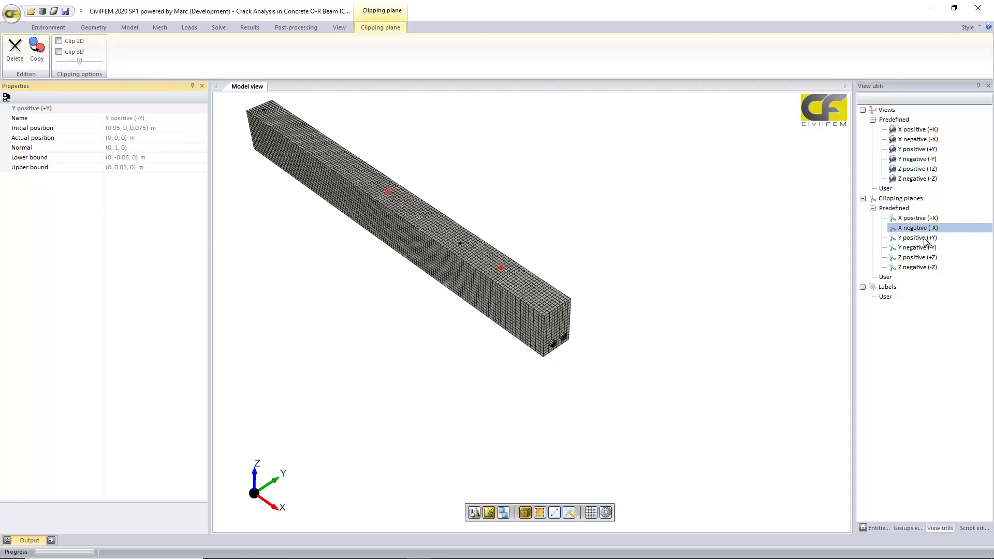
left_click(78, 61)
left_click_drag(77, 62, 91, 66)
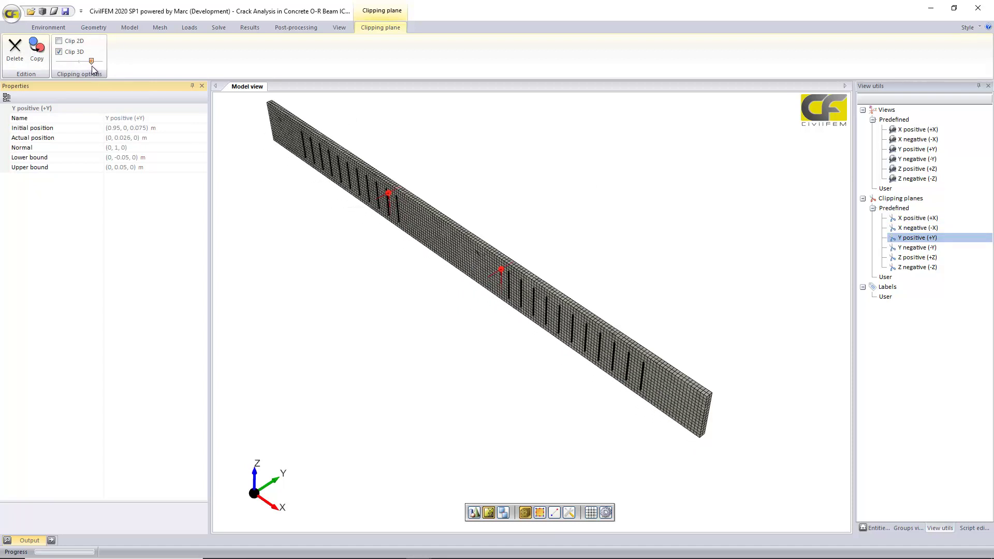
left_click(319, 383)
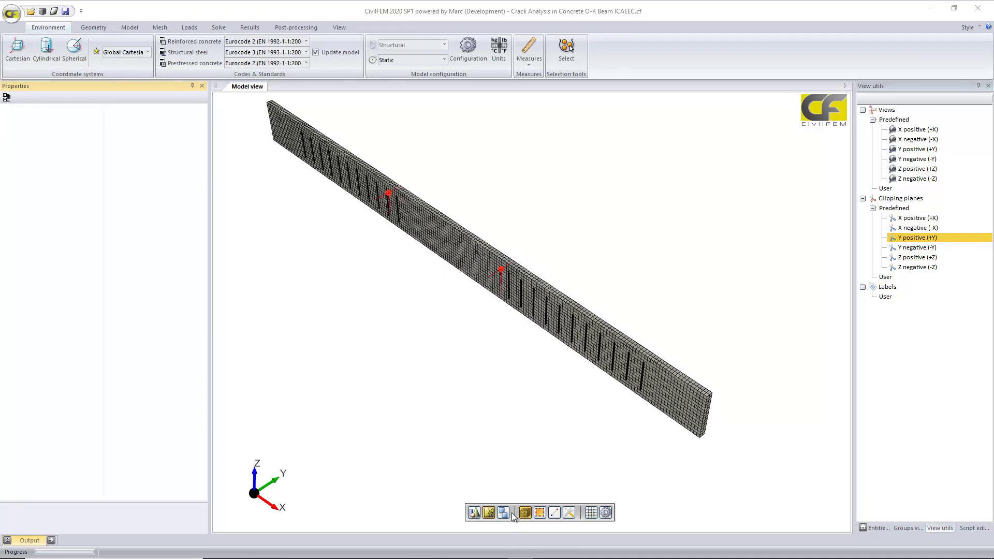
Step: Switch to the crack analysis PDF in Adobe Acrobat Reader and review the concrete beam, rebar and stirrup figures
key("alt+Tab")
scroll(530, 392, "down", 1)
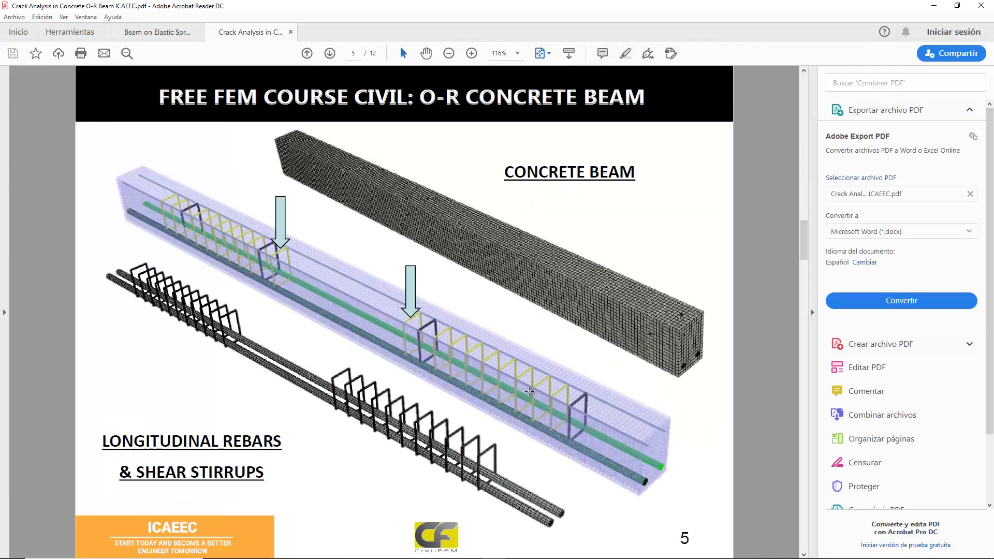
scroll(529, 390, "up", 2)
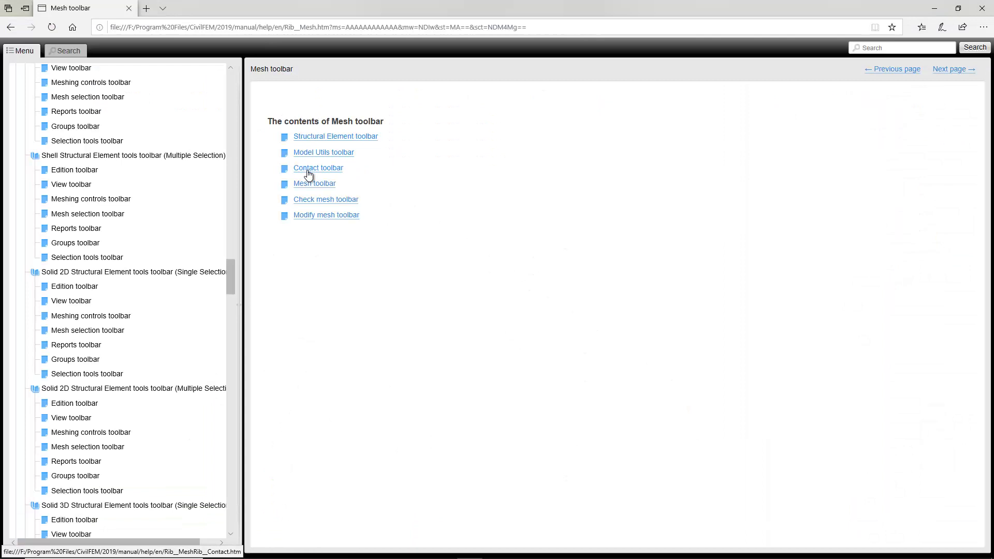
Step: Open the Contact toolbar topic in the CivilFEM help and read the contact pair options down to the contact types
left_click(309, 172)
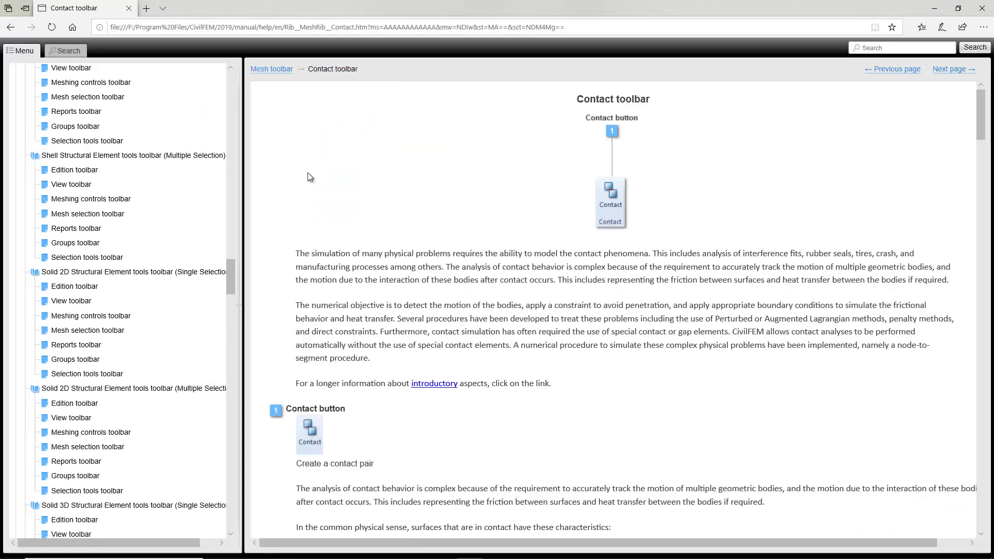
scroll(306, 178, "down", 4)
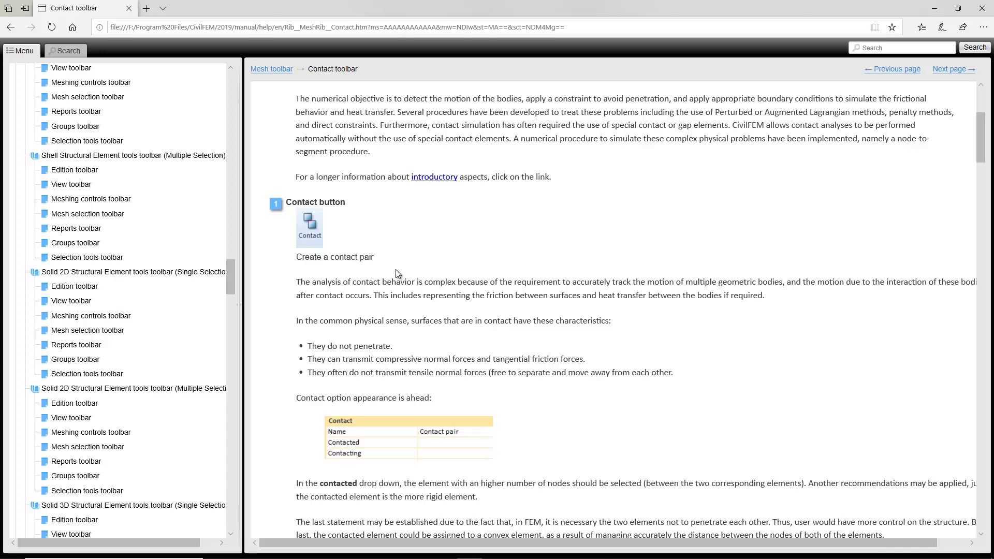
scroll(396, 270, "down", 2)
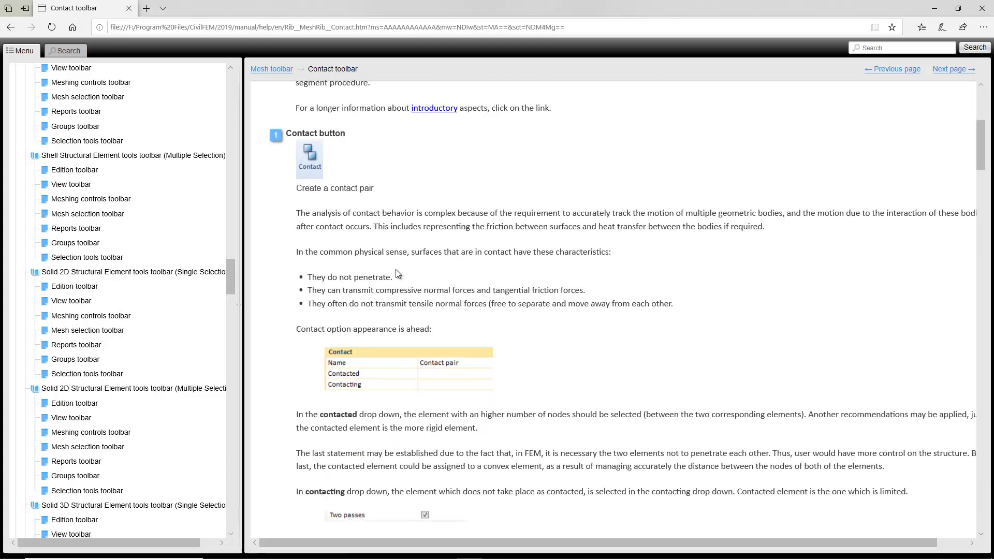
scroll(396, 269, "down", 3)
scroll(396, 267, "down", 3)
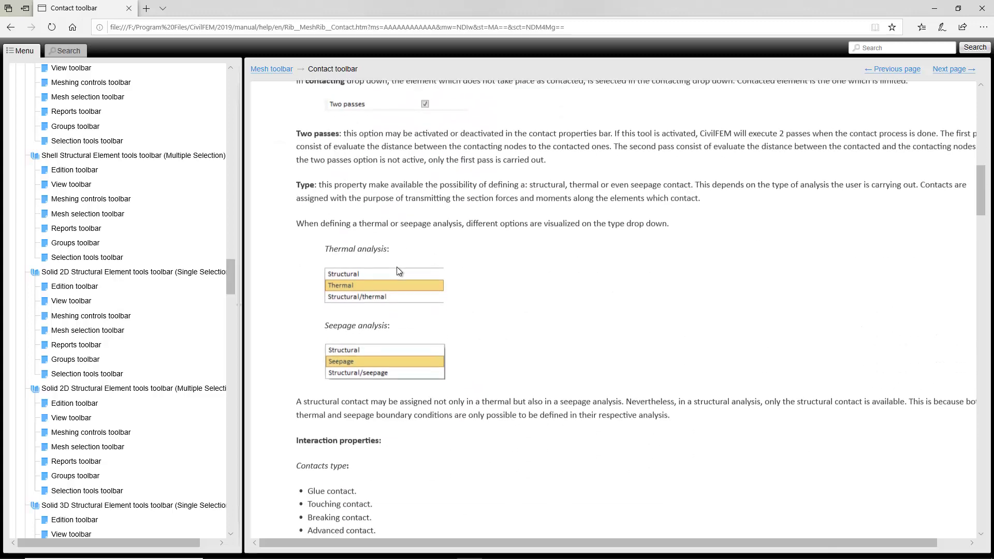
scroll(397, 269, "down", 2)
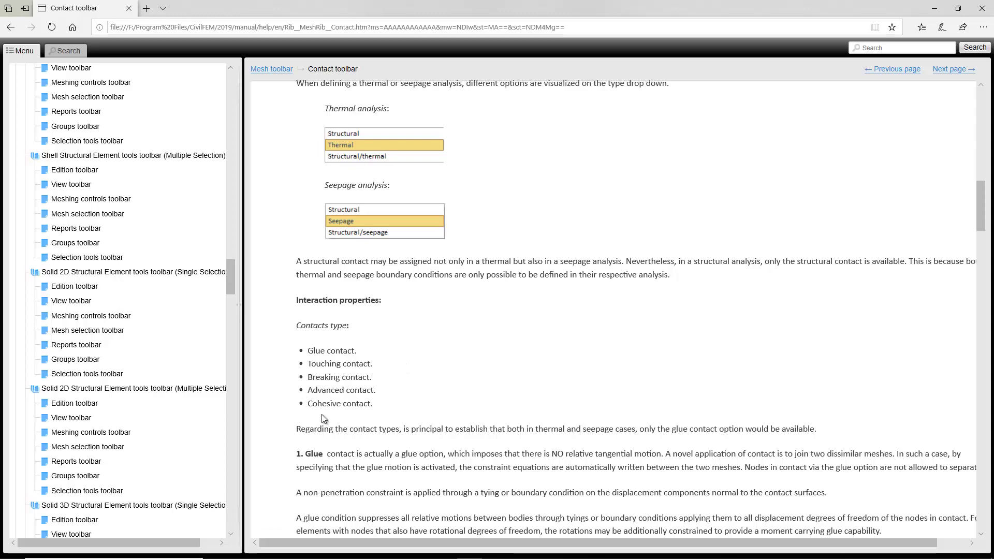
Step: Read the help sections on glue contact and on frictional or touching contact, including their interaction properties
scroll(321, 414, "down", 6)
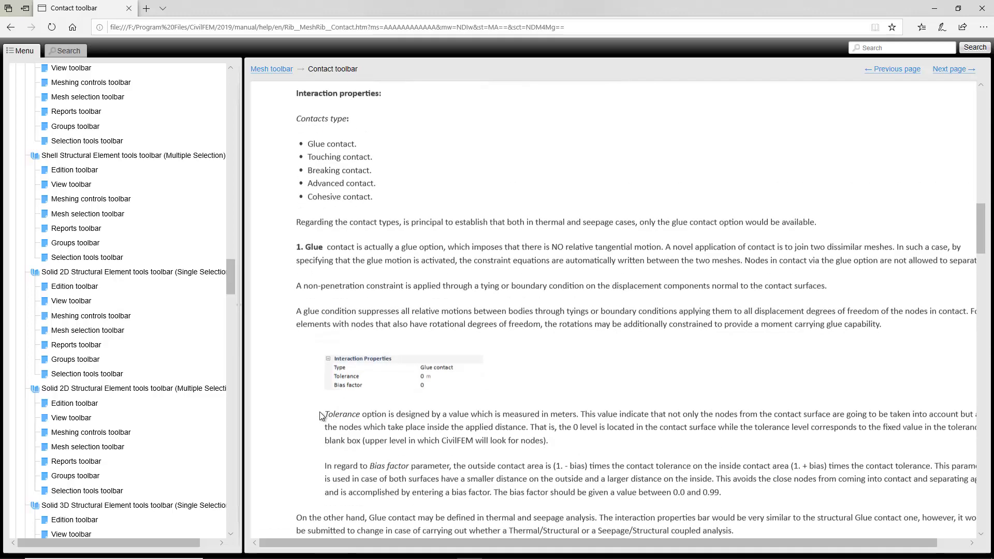
scroll(319, 411, "down", 3)
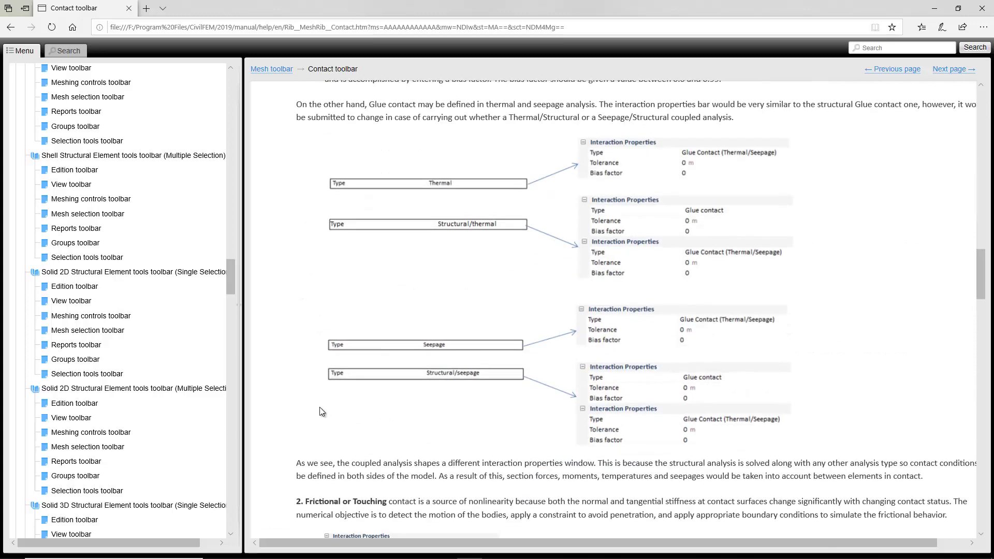
scroll(319, 405, "down", 6)
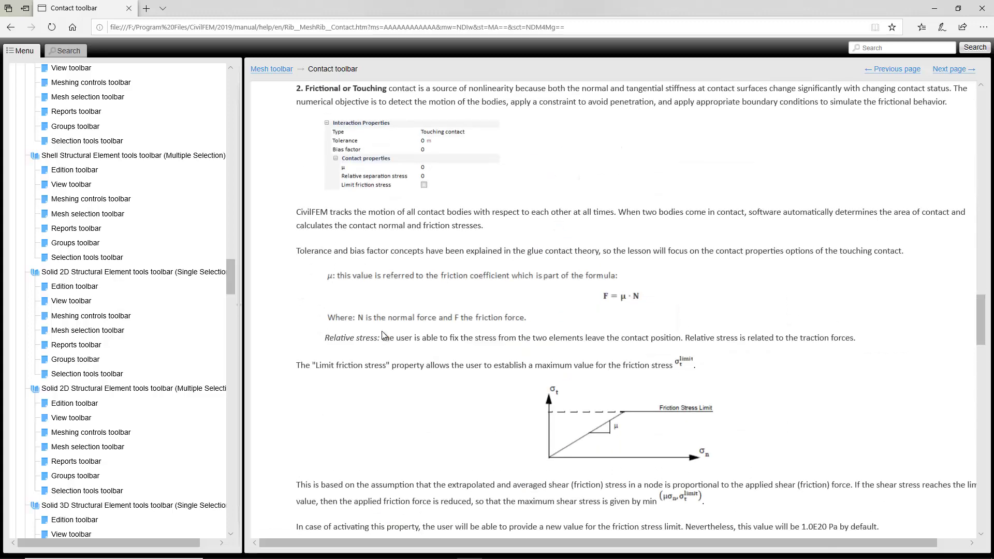
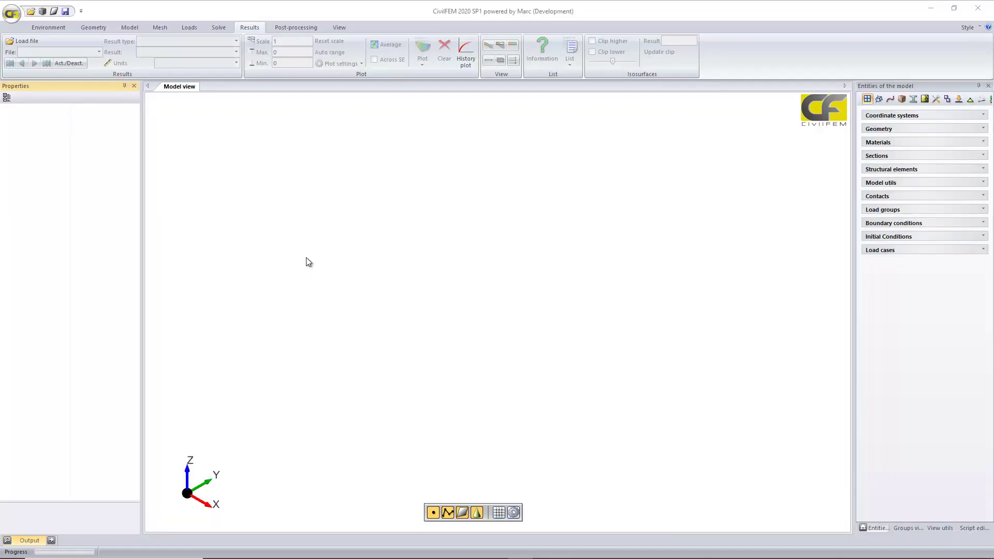
Step: Show the grid and draw a line about 4 m long along the Y axis, starting near Y = 6 m
left_click(86, 31)
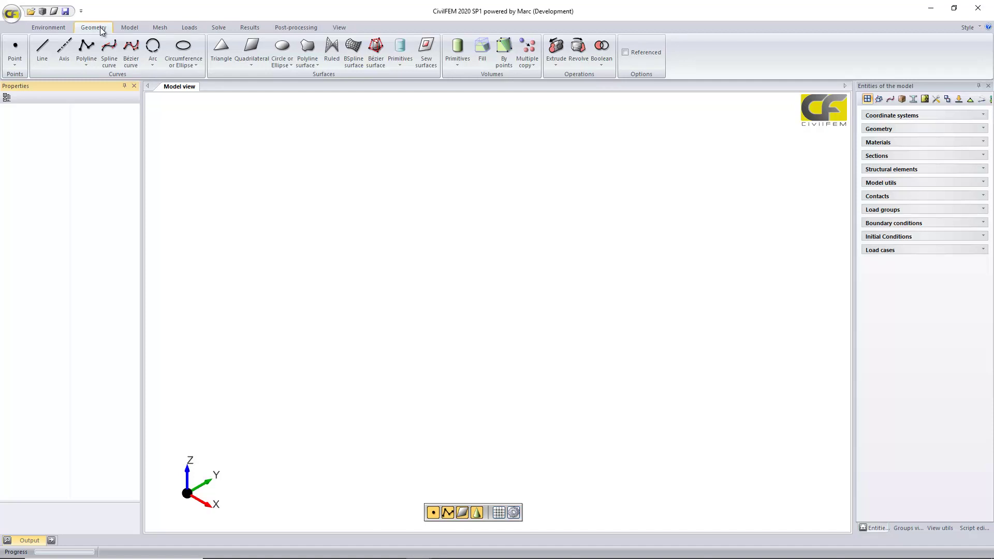
key("alt+r")
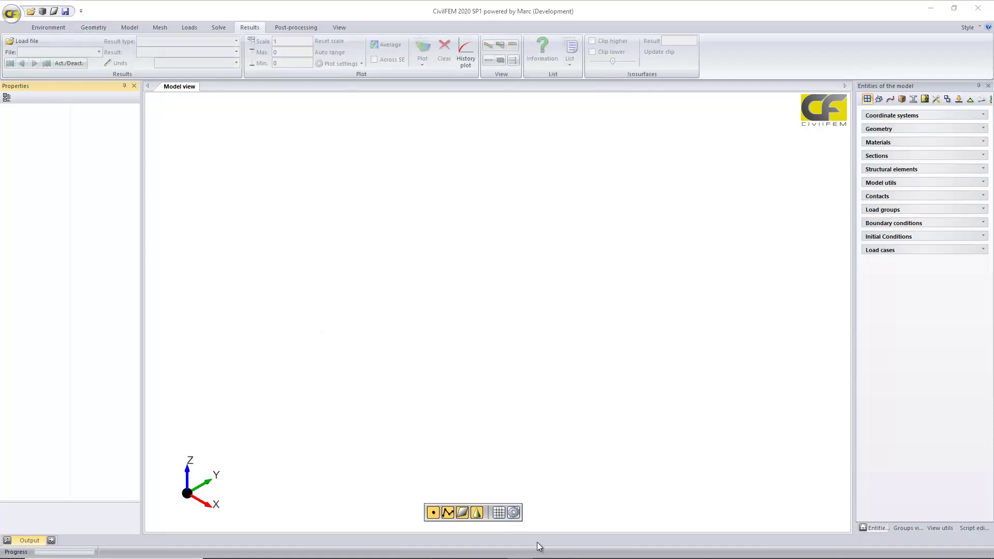
left_click(498, 512)
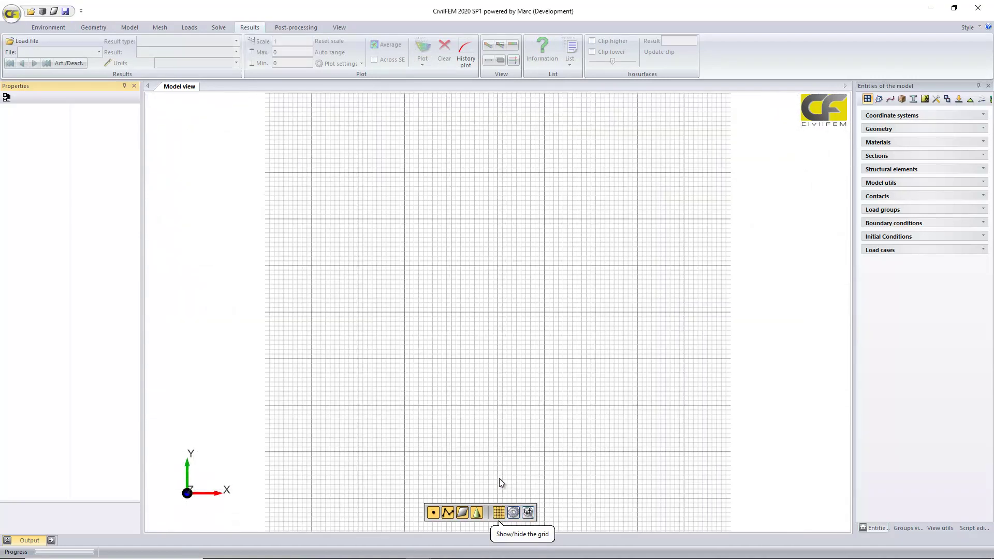
left_click(92, 27)
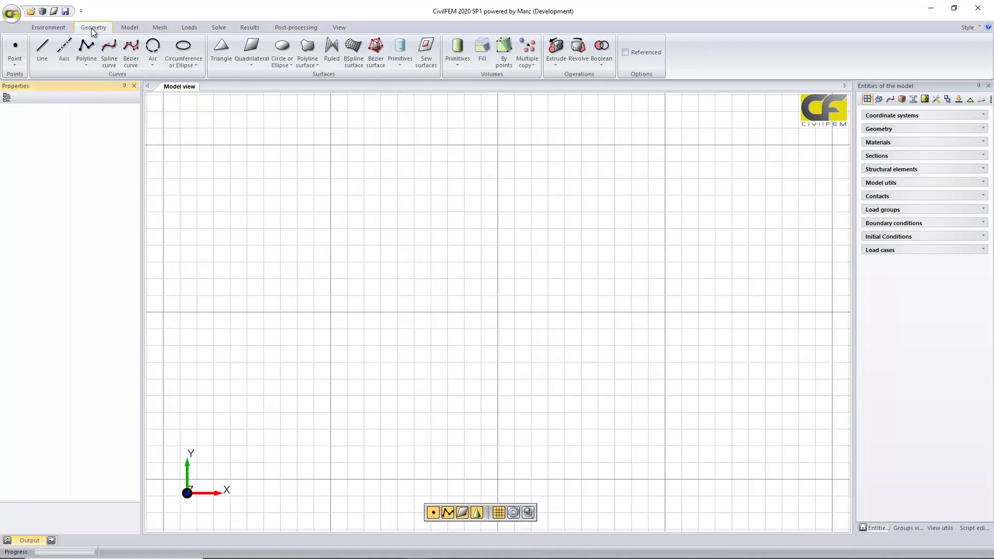
left_click(43, 49)
left_click(499, 209)
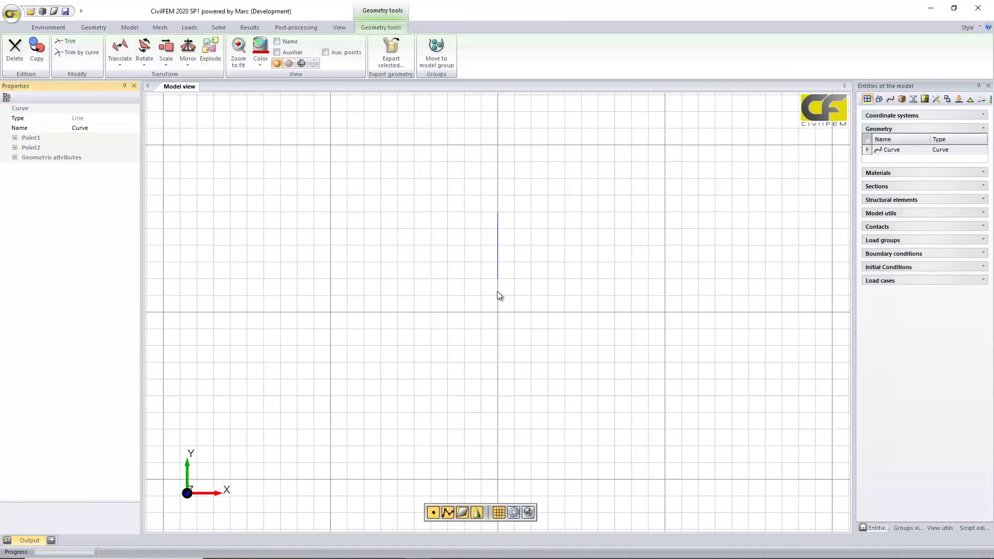
Step: Raise the drawing grid by setting its center to (0, 0, 0.5) m
left_click(514, 513)
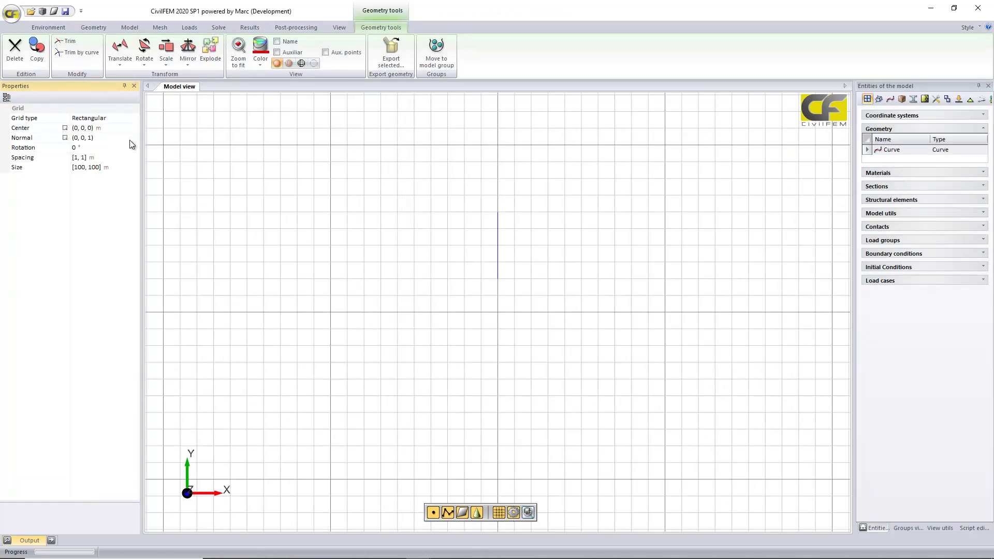
left_click(89, 129)
type(".5")
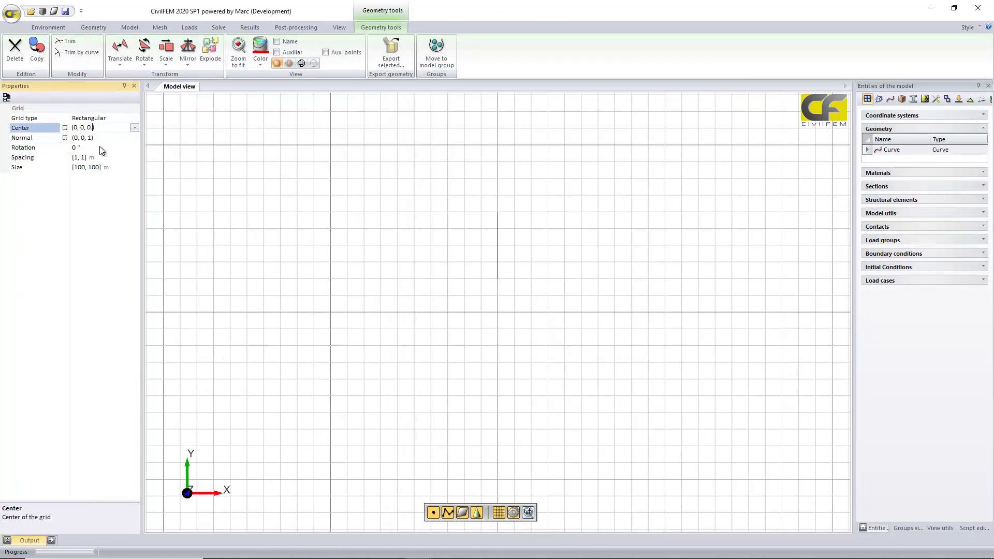
key("Return")
Step: Draw a second line parallel to X from (-3, 3, 0.5) to (1, 3, 0.5) m, crossing above the first, and hide the grid
left_click(93, 27)
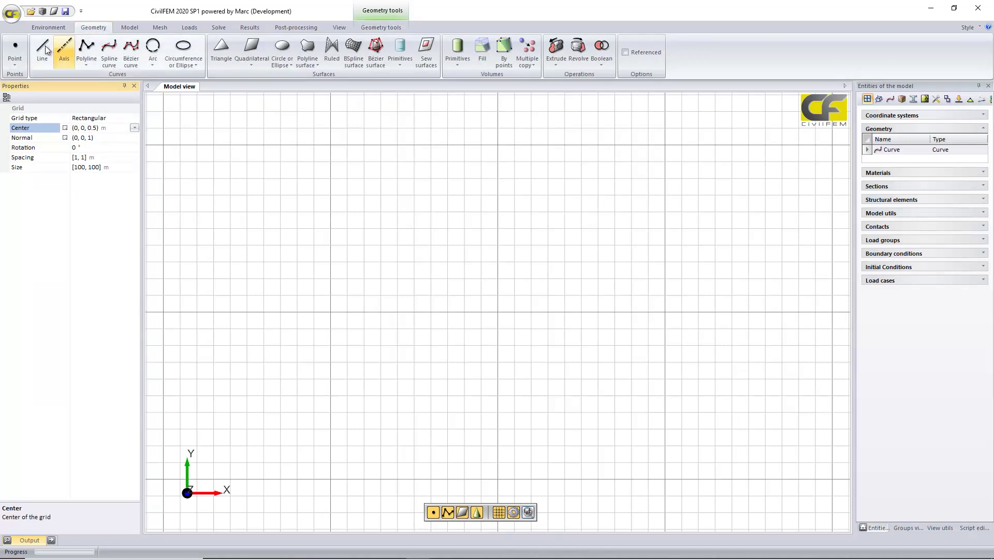
left_click(44, 50)
left_click(448, 262)
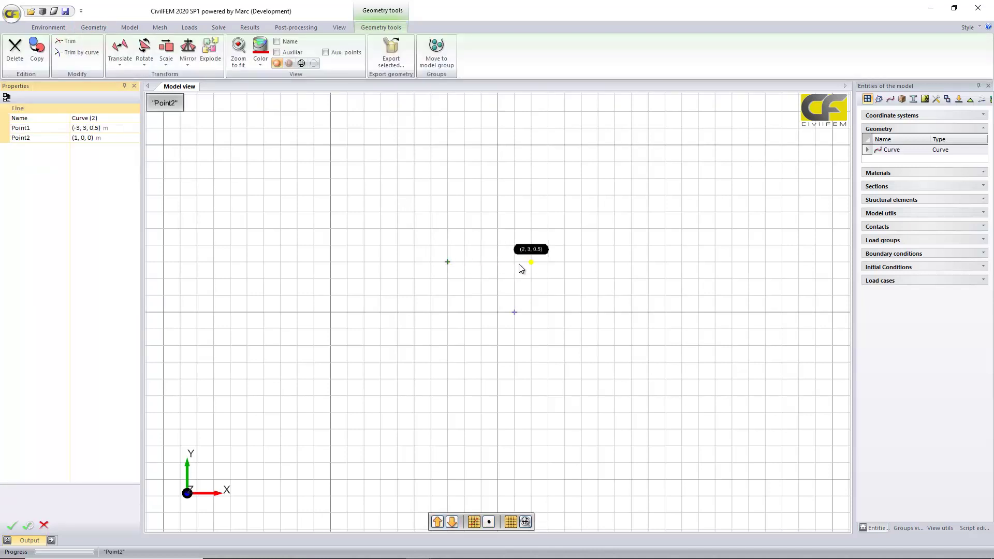
left_click(515, 263)
left_click(499, 512)
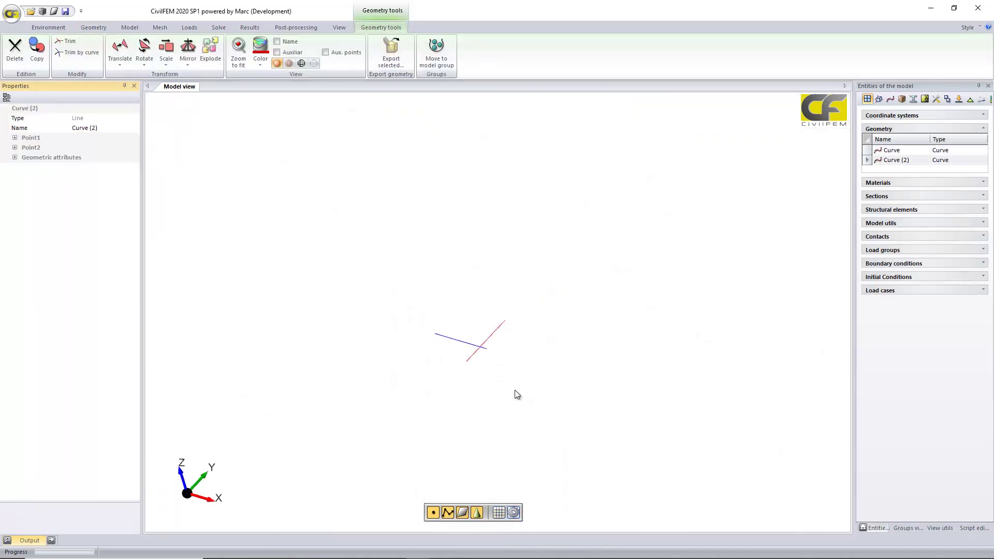
Step: Create a structural steel material, Fe360
left_click(130, 27)
left_click(14, 58)
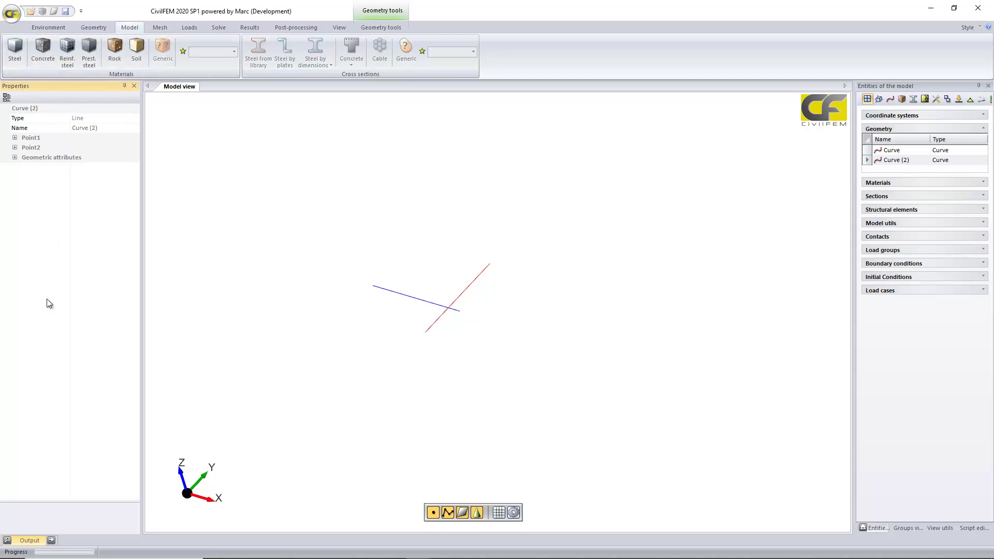
left_click(14, 525)
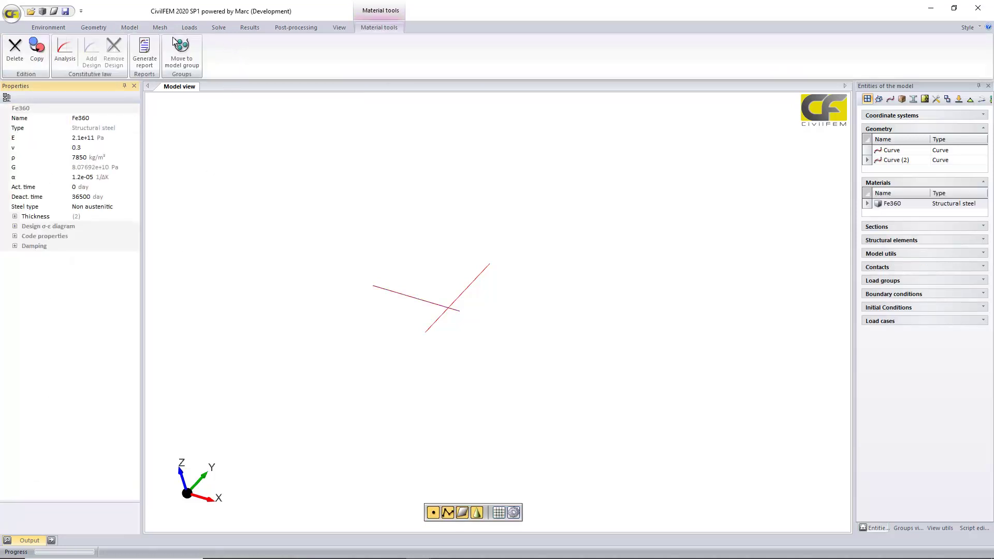
Step: Create an IPE 300 steel cross section from the Europn IPE library, using the Fe360 material
left_click(129, 27)
left_click(260, 61)
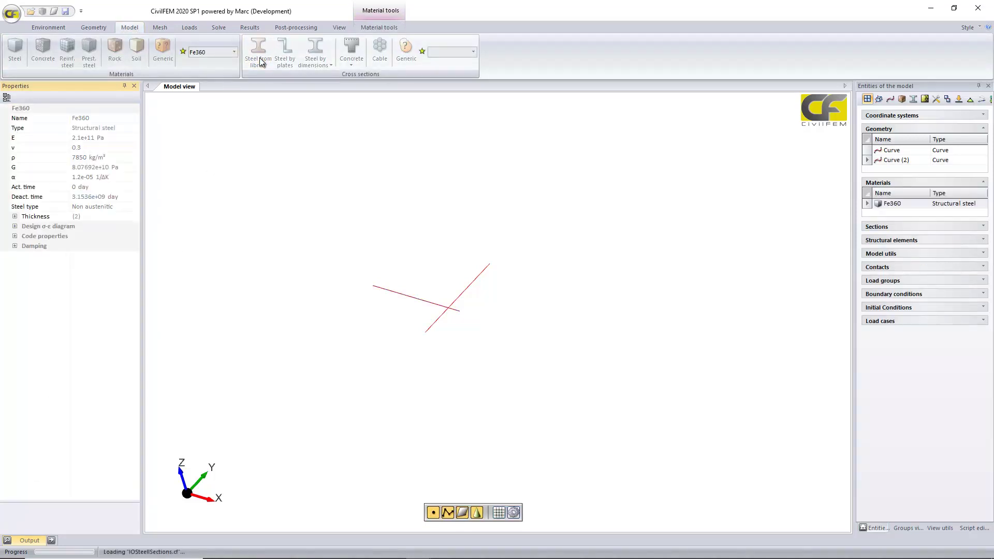
left_click(129, 274)
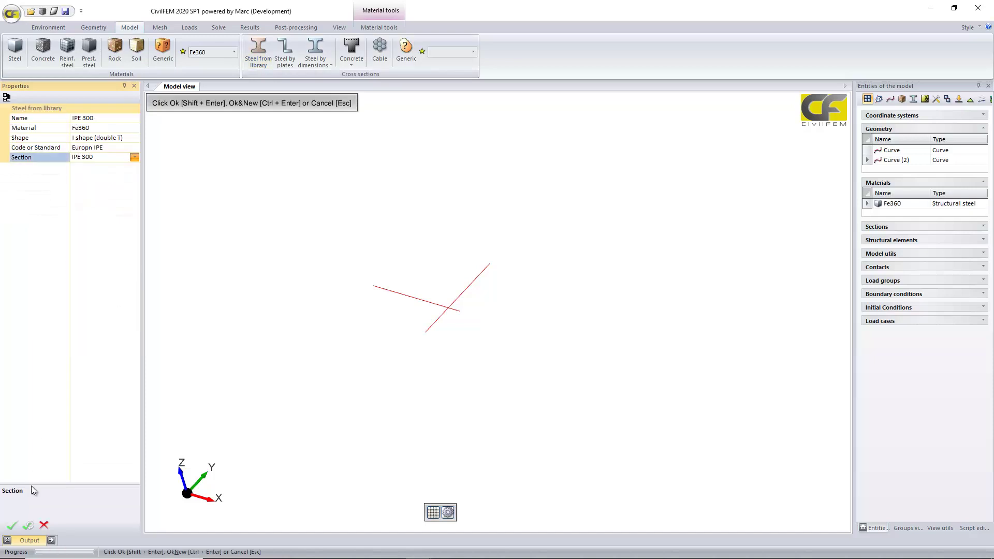
left_click(12, 526)
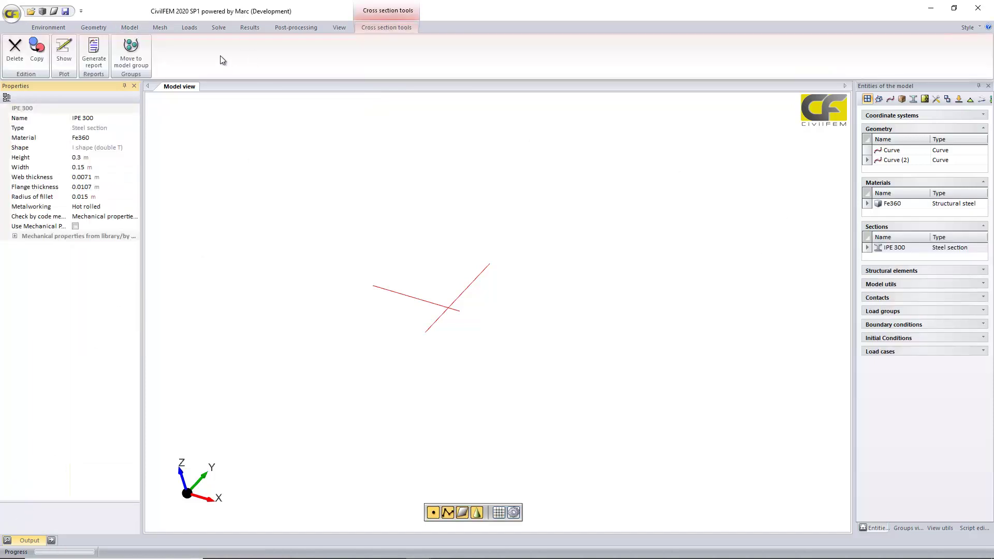
Step: Create beam structural elements on both lines with the IPE 300 section at both ends
left_click(160, 27)
left_click(24, 56)
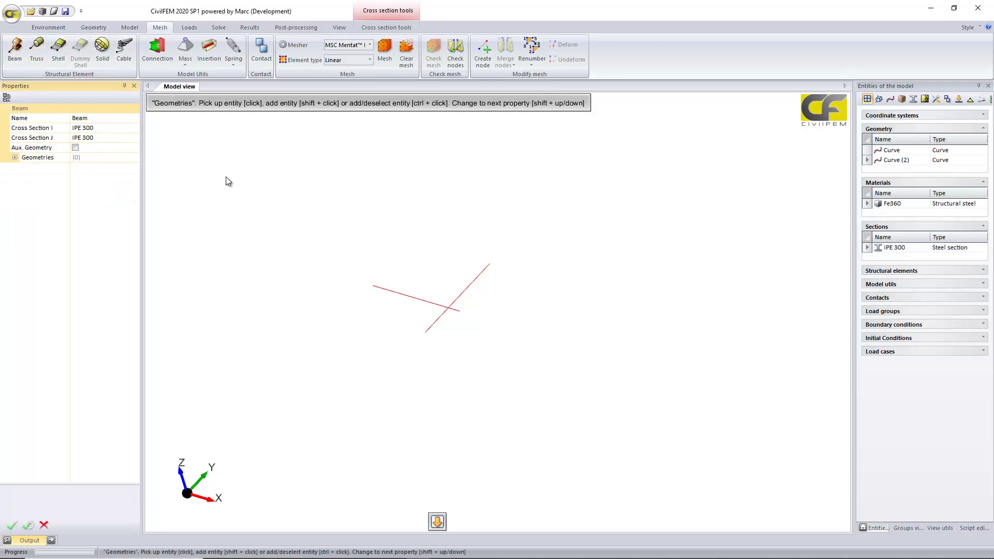
left_click_drag(558, 216, 334, 365)
left_click(13, 526)
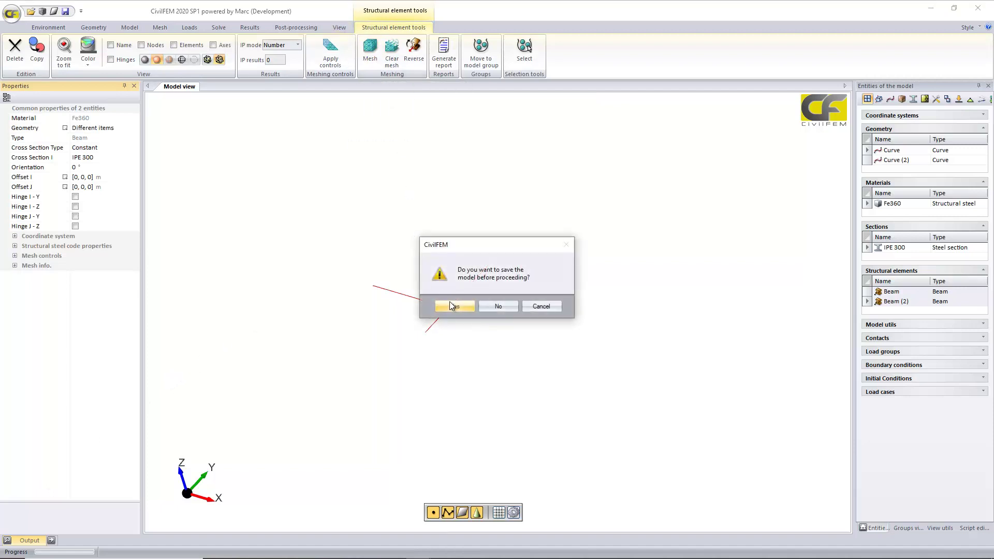
Step: Mesh both beams, saving the model over the existing mesh02.cf file in the meshtools folder
left_click(453, 307)
left_click(156, 83)
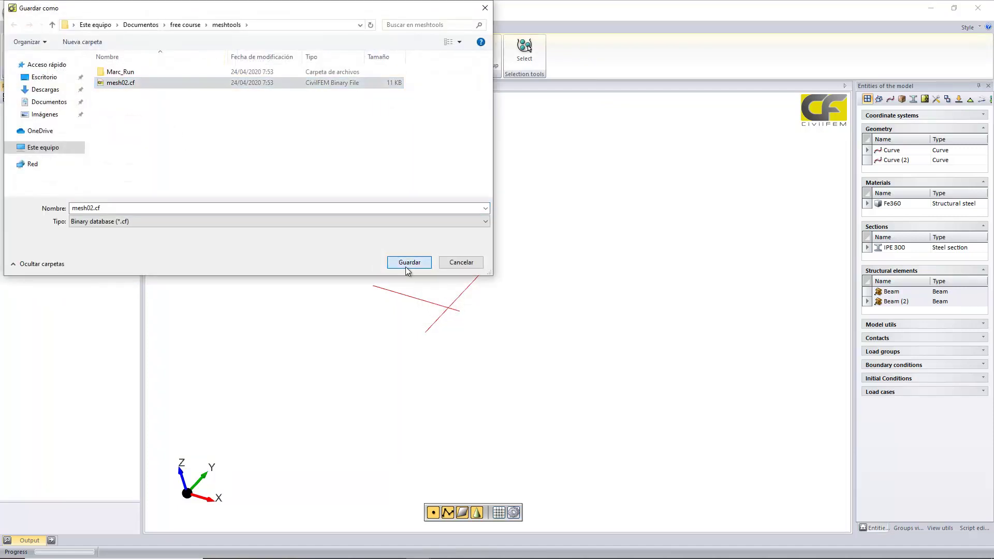
left_click(407, 264)
left_click(515, 286)
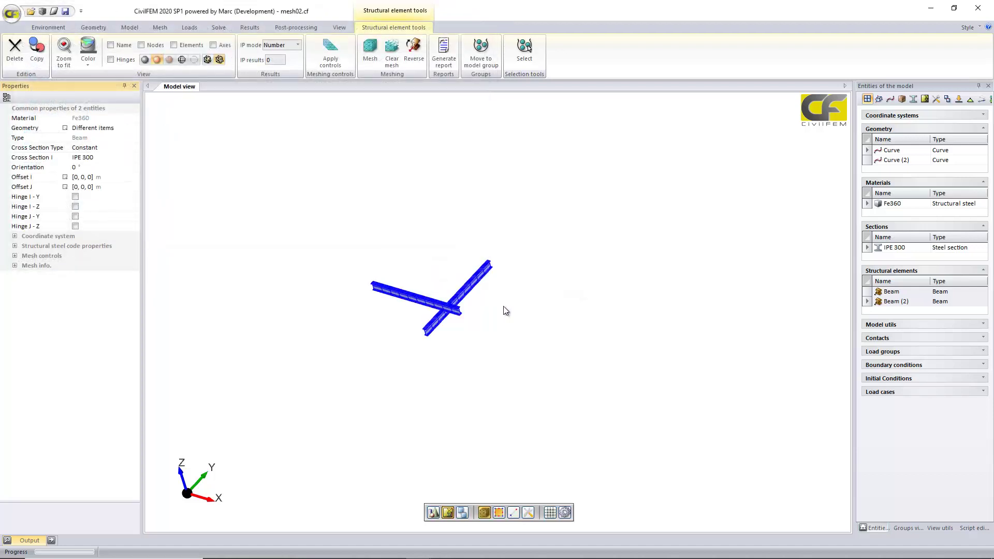
Step: Create a boundary condition group named bc for the two crossing beams
middle_click_drag(503, 309, 528, 322)
scroll(489, 337, "up", 5)
middle_click_drag(439, 346, 524, 335)
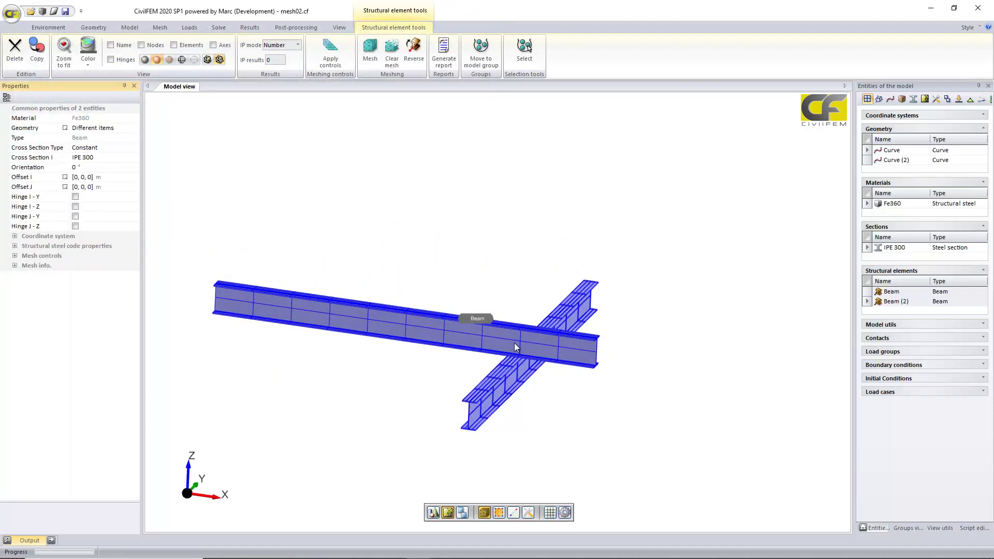
scroll(595, 290, "up", 2)
scroll(588, 314, "down", 1)
middle_click_drag(588, 314, 572, 358)
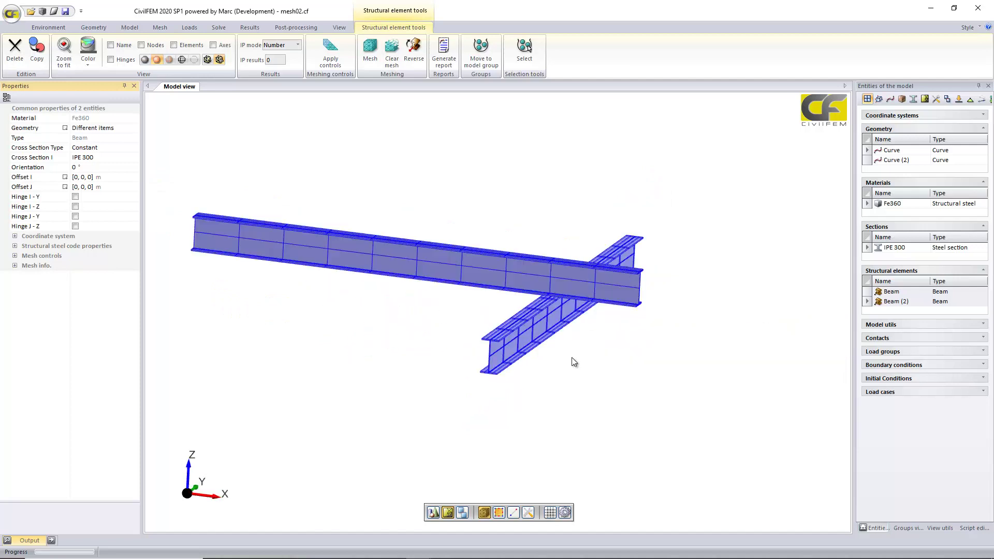
left_click(189, 27)
left_click(136, 61)
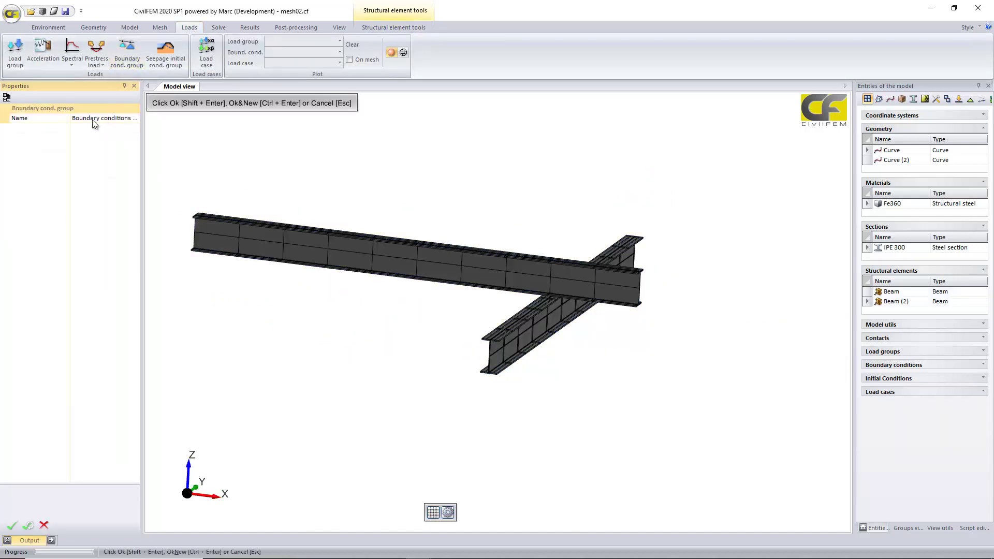
left_click(75, 119)
type("bc")
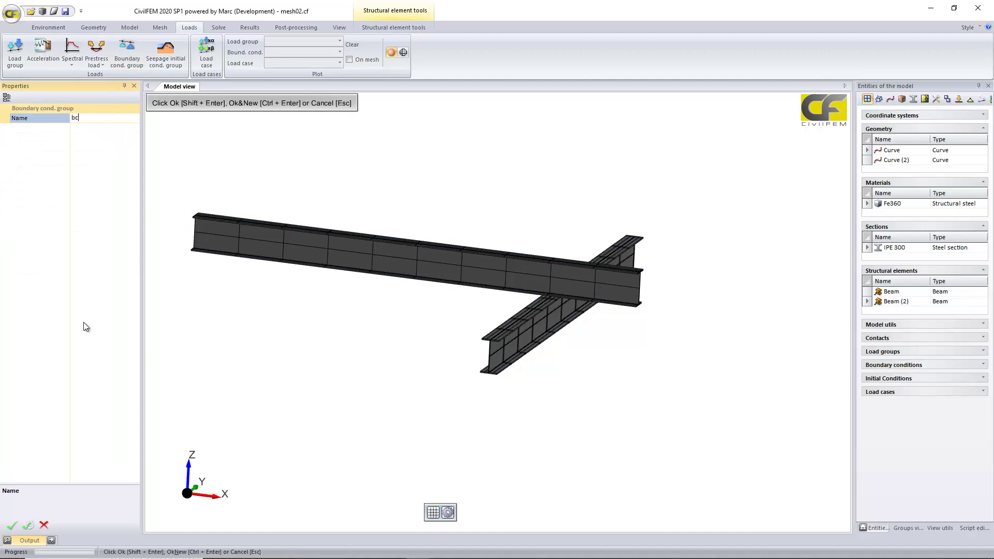
left_click(11, 525)
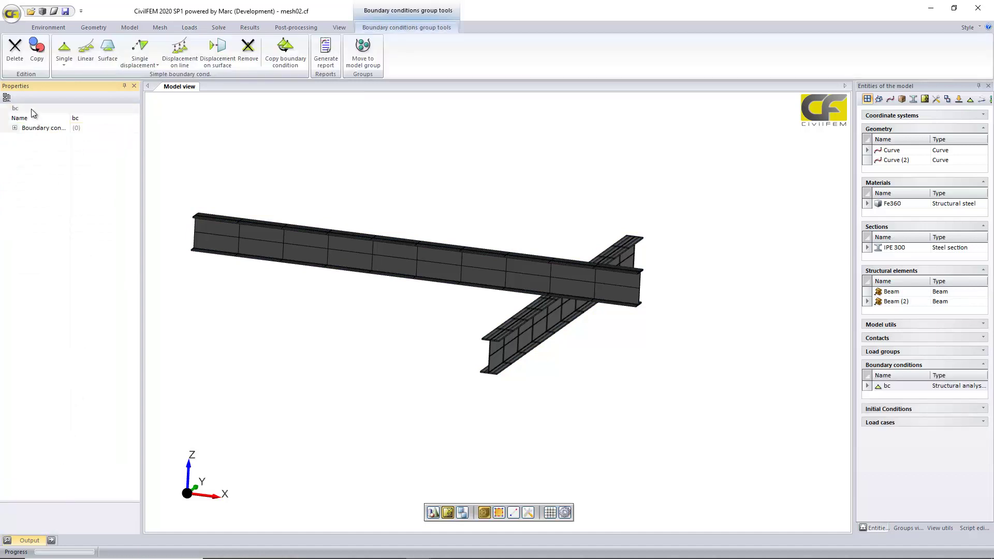
Step: Add a nodal boundary condition fixing all movements and rotations at the upper beam's end node away from the crossing
left_click(64, 58)
left_click(82, 89)
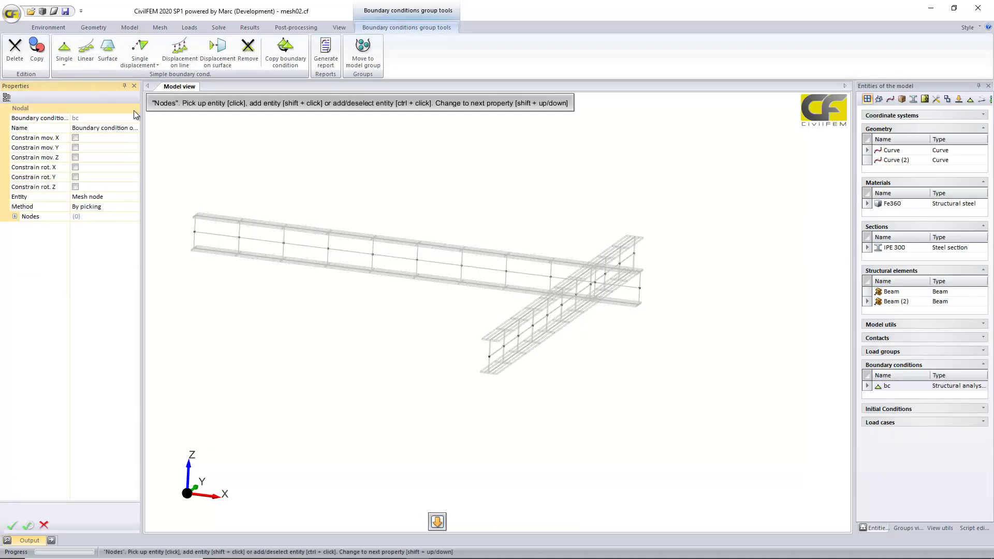
left_click(194, 232)
left_click(104, 177)
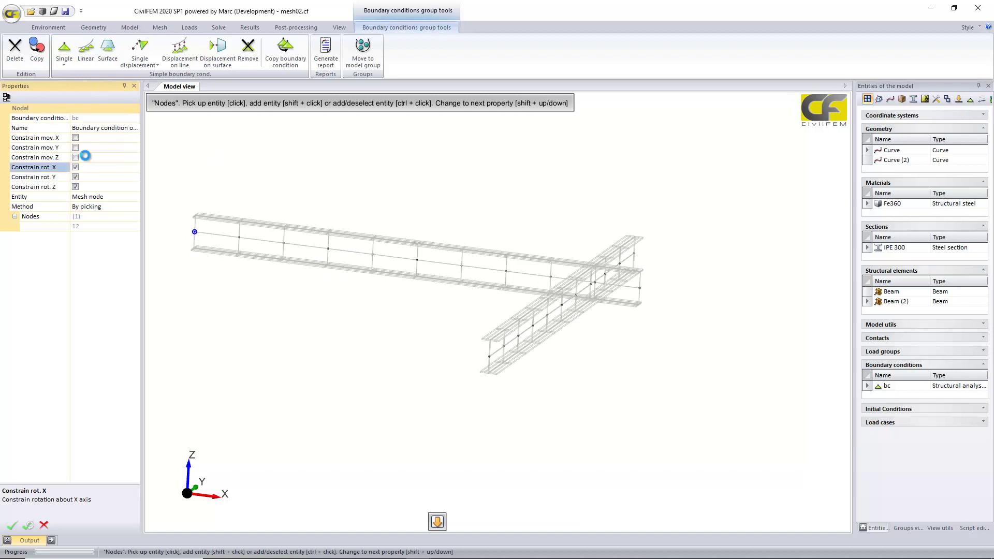
key("Return")
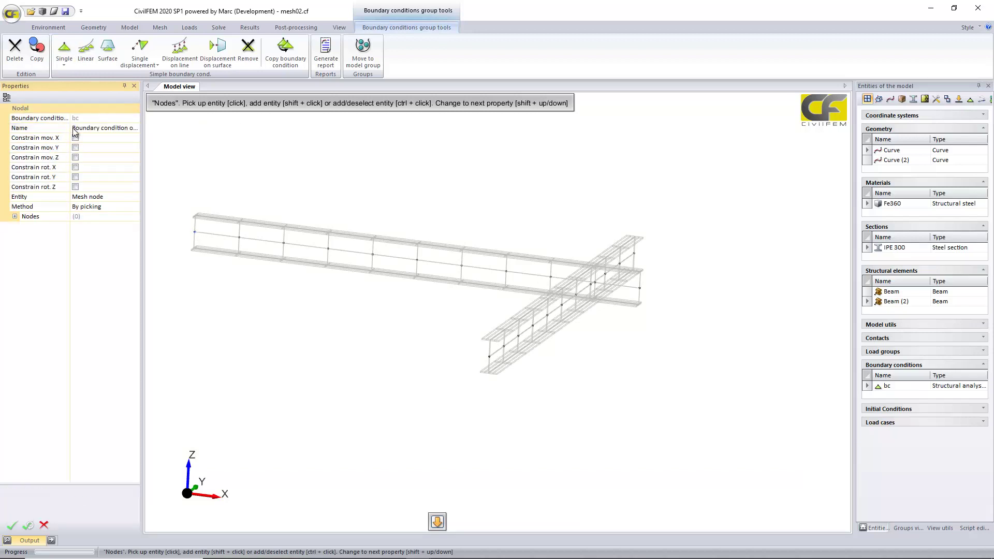
Step: Add a nodal boundary condition named b that constrains all movements and rotations at both end nodes of the lower beam
left_click(73, 128)
type("b")
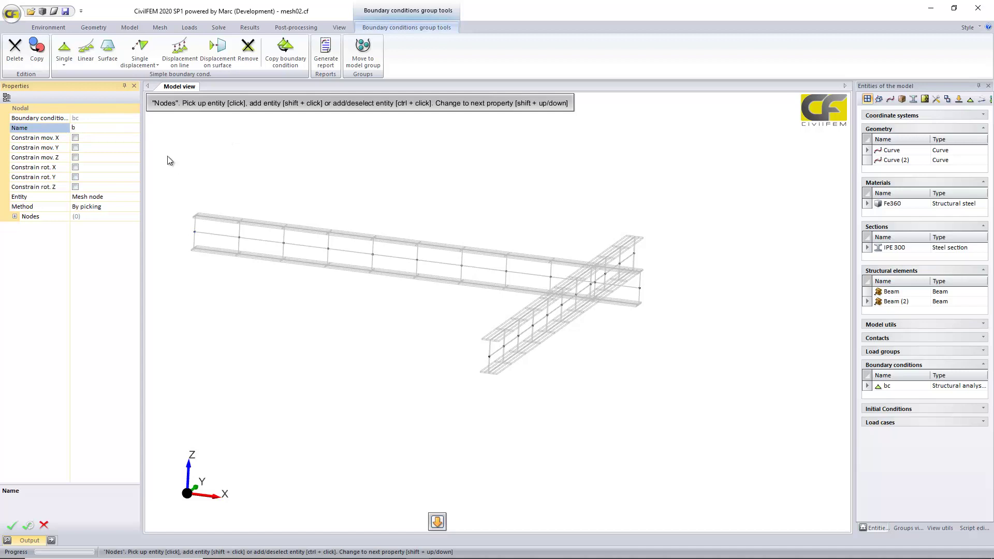
left_click(75, 137)
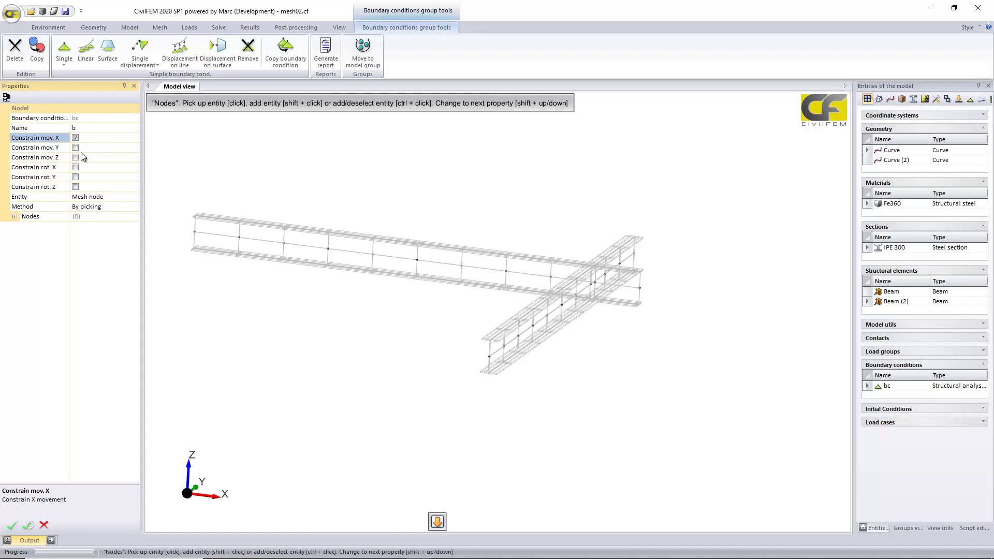
left_click(78, 147)
left_click(77, 158)
left_click(78, 167)
left_click(77, 177)
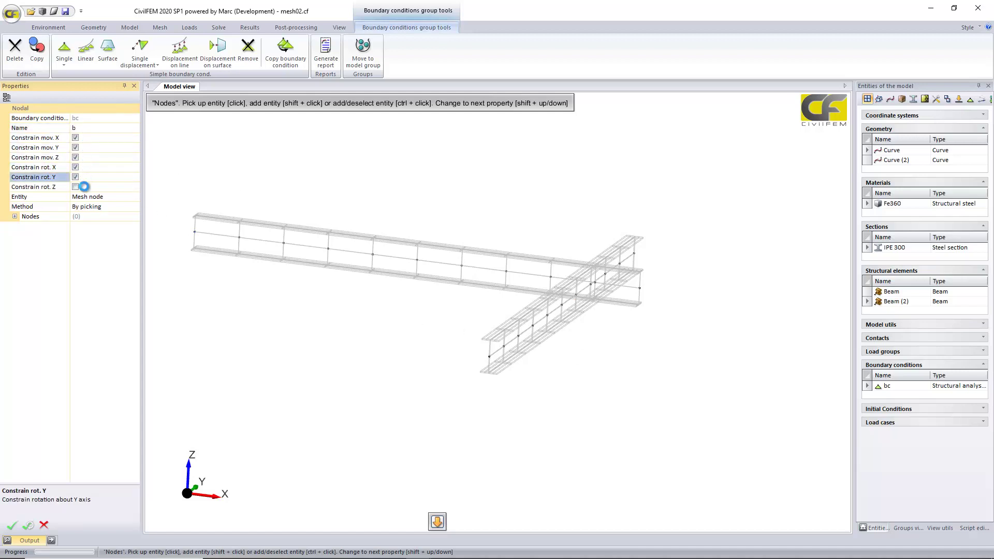
left_click(76, 187)
left_click(489, 358)
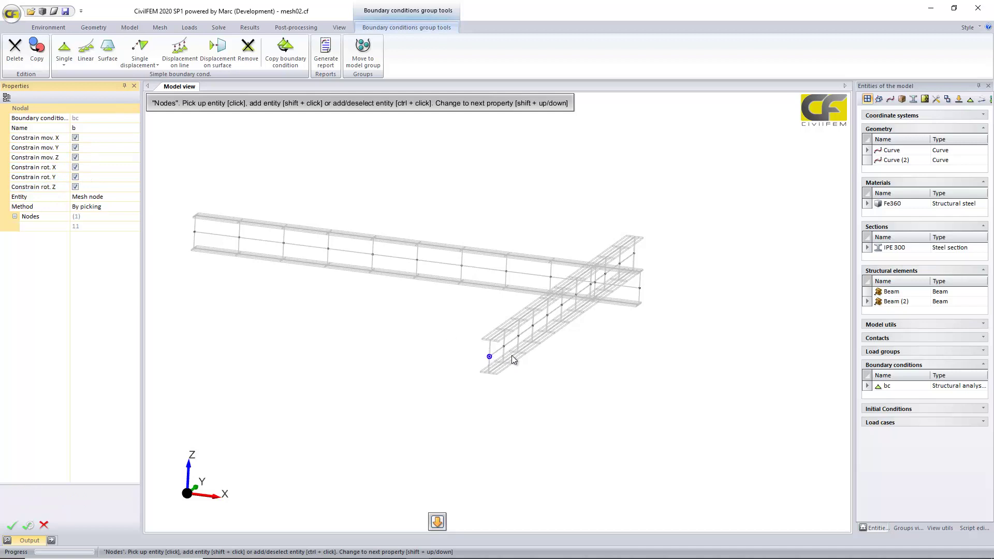
key("Return")
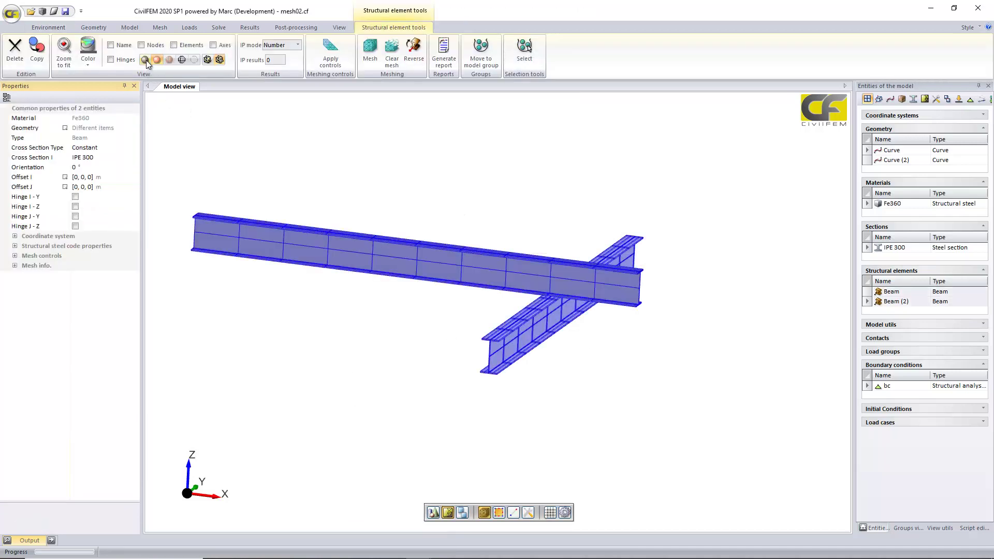
Step: Plot the bc boundary conditions on the mesh to check the fixed beam ends, and clear the plot
left_click(408, 145)
left_click(189, 27)
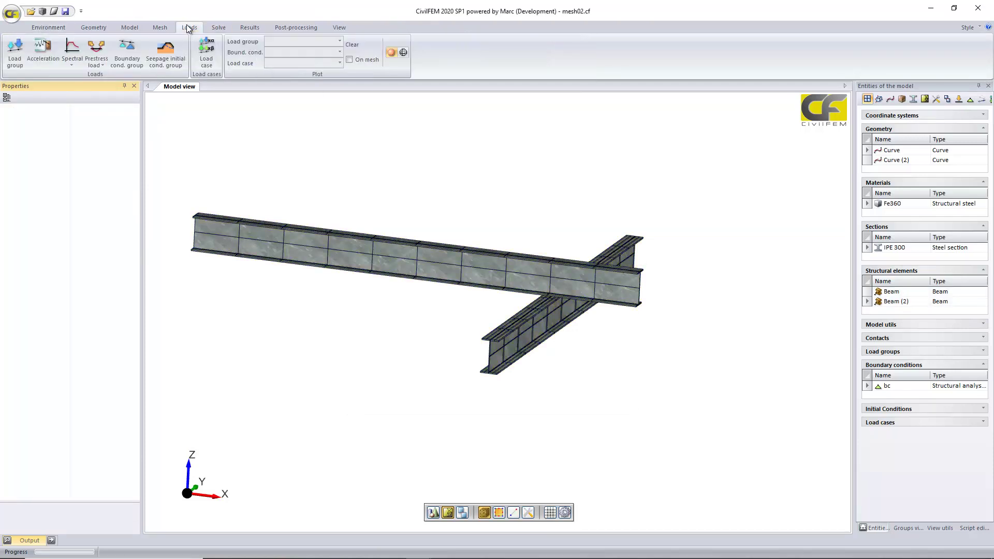
left_click(310, 53)
left_click(310, 67)
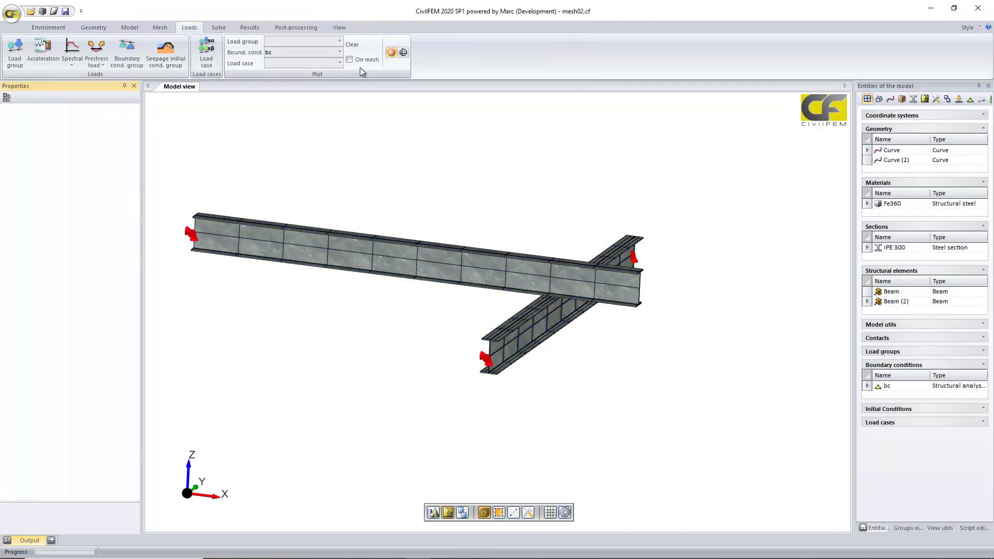
left_click(360, 59)
left_click(352, 45)
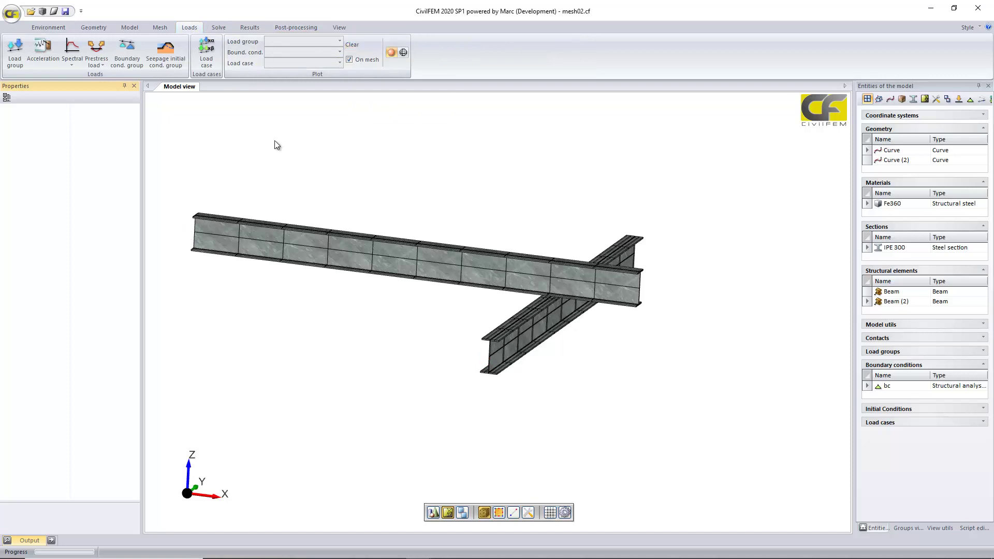
Step: Create a second boundary condition group named vd for the crossing beams
middle_click_drag(601, 275, 505, 273)
middle_click_drag(573, 340, 473, 339)
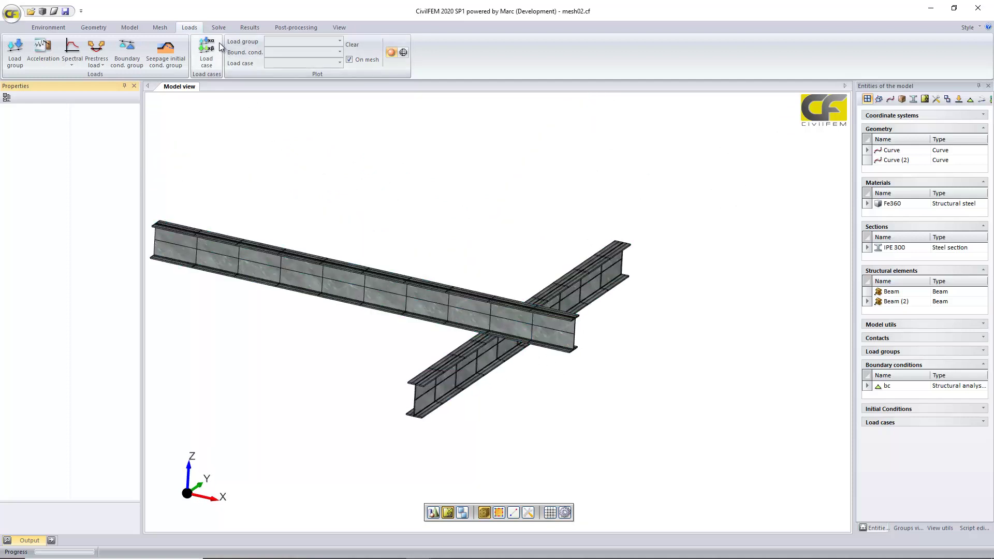
left_click(127, 52)
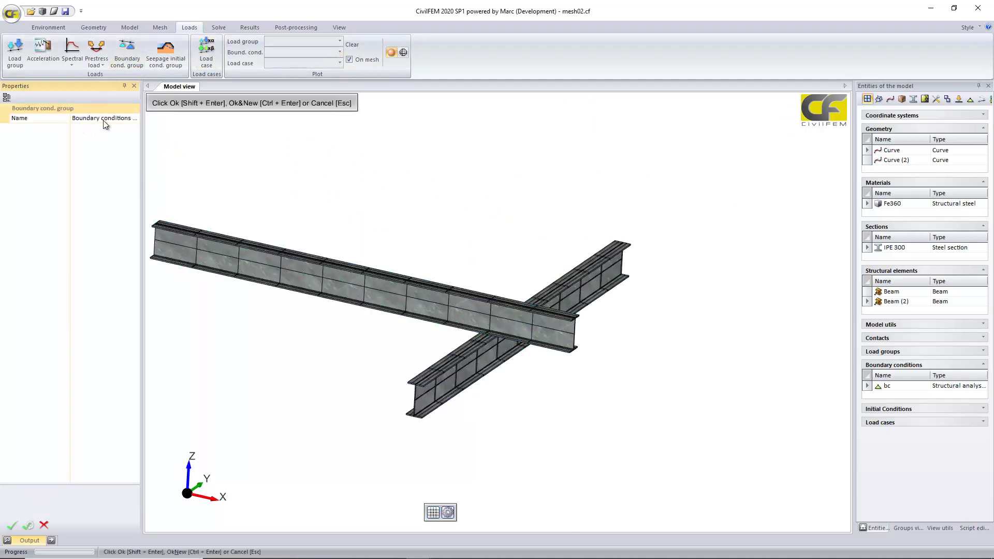
left_click(73, 119)
type("vd")
left_click(13, 525)
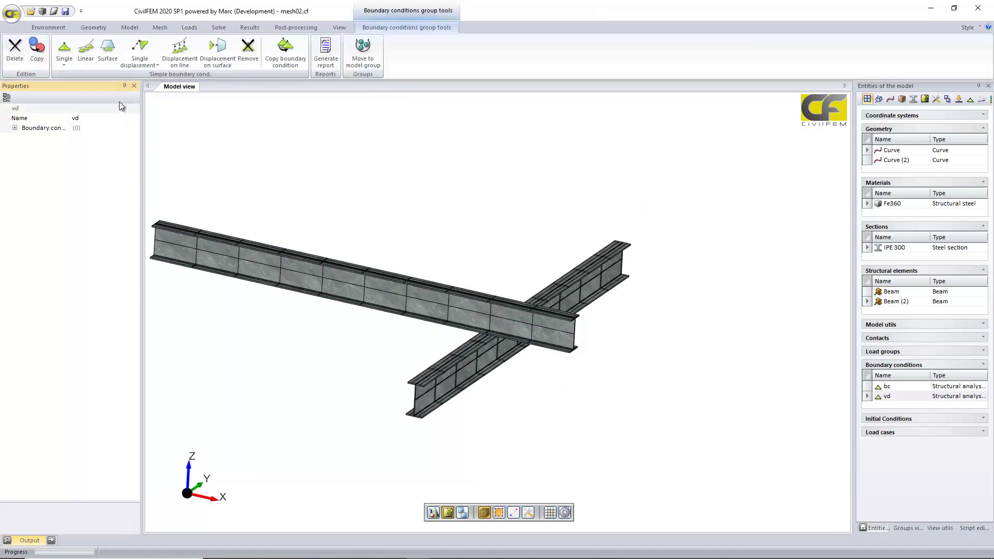
Step: Add a nodal displacement of 0.3 m in direction (0, 0, -1) to the upper beam's three mesh nodes 19, 20 and 21 near the crossing
left_click(145, 64)
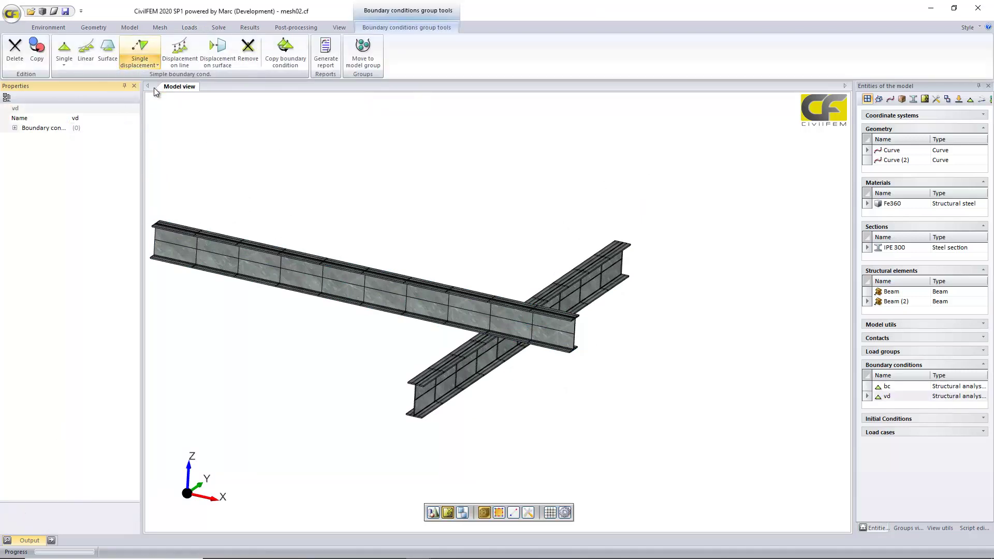
left_click(154, 88)
scroll(634, 329, "up", 2)
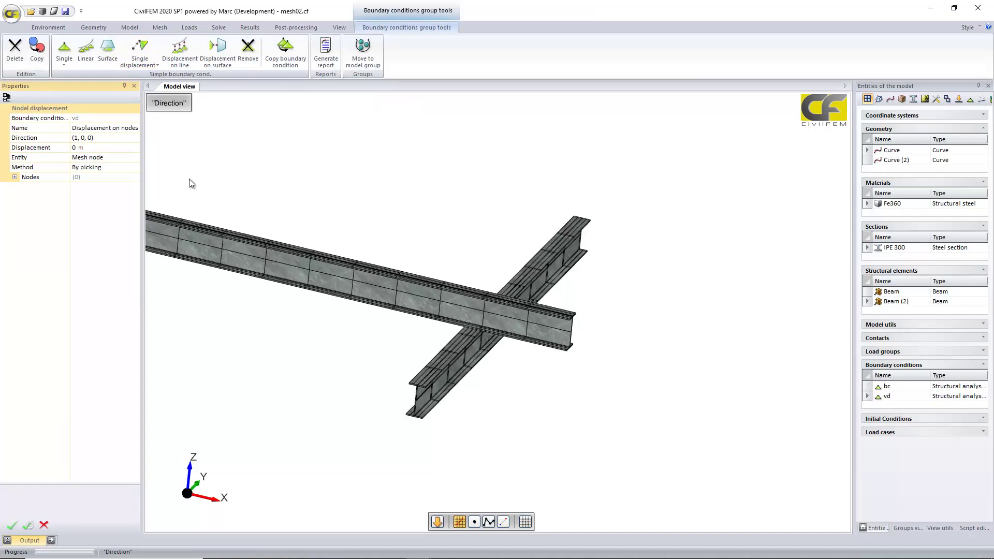
left_click(78, 139)
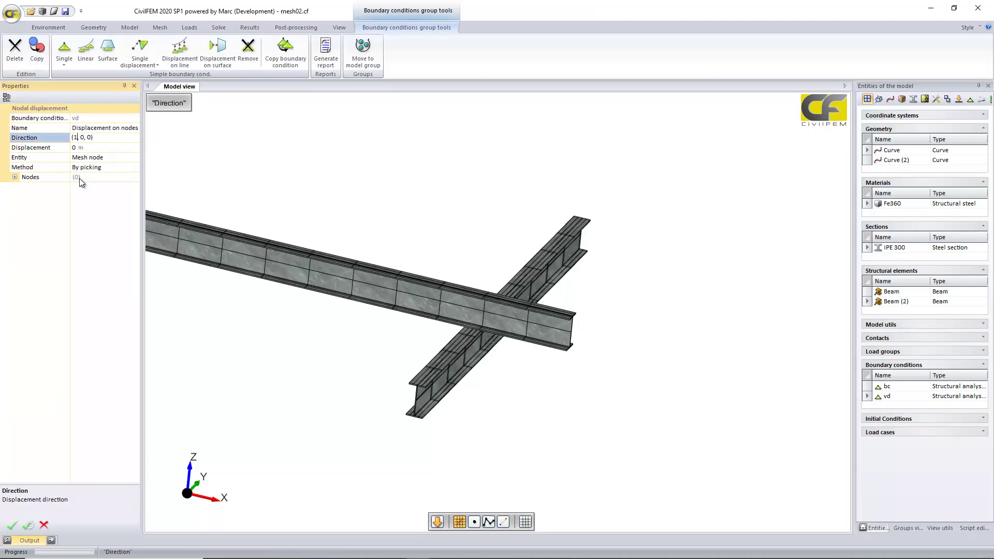
key("BackSpace")
key("BackSpace")
type("0")
key("BackSpace")
type("-1")
left_click(39, 150)
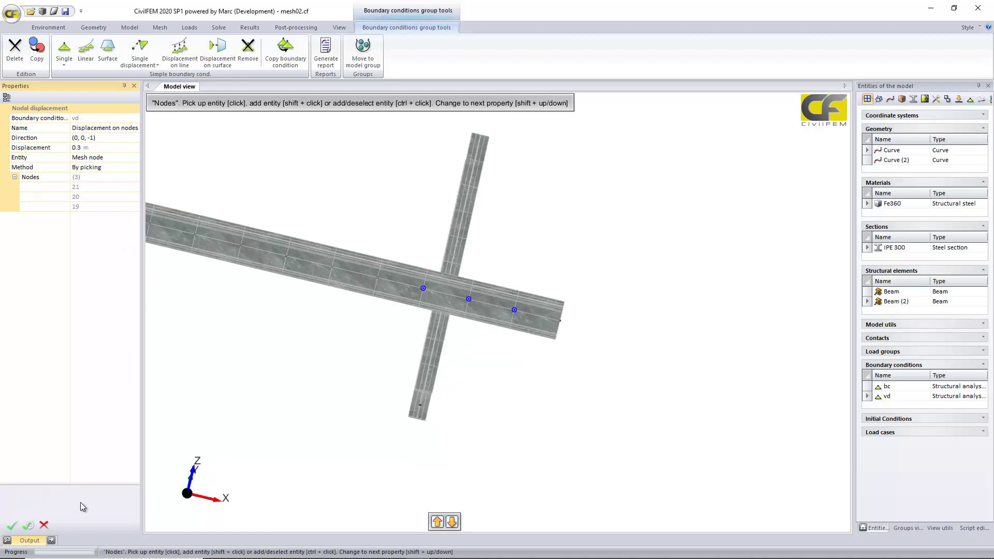
left_click(12, 526)
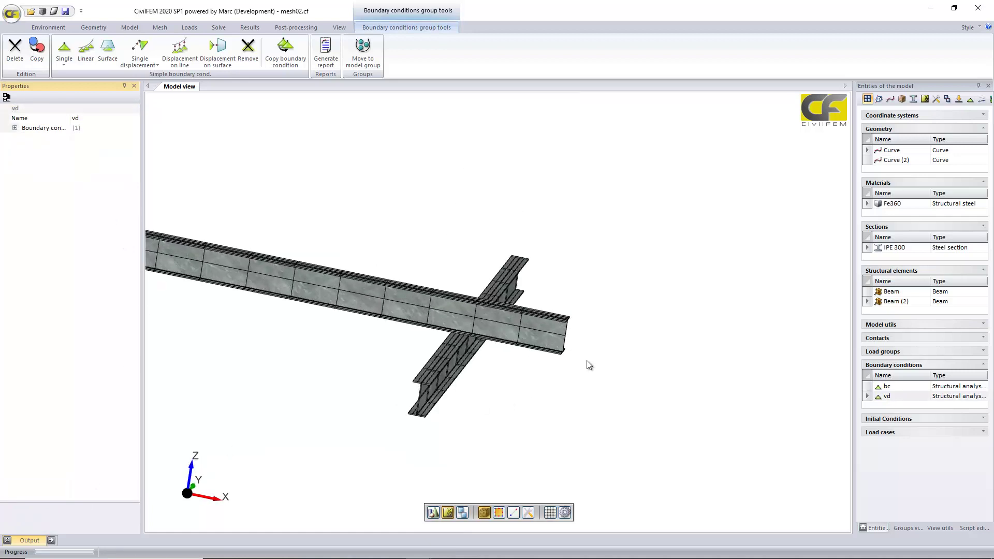
Step: Create a load case named contact
left_click(190, 27)
left_click(206, 52)
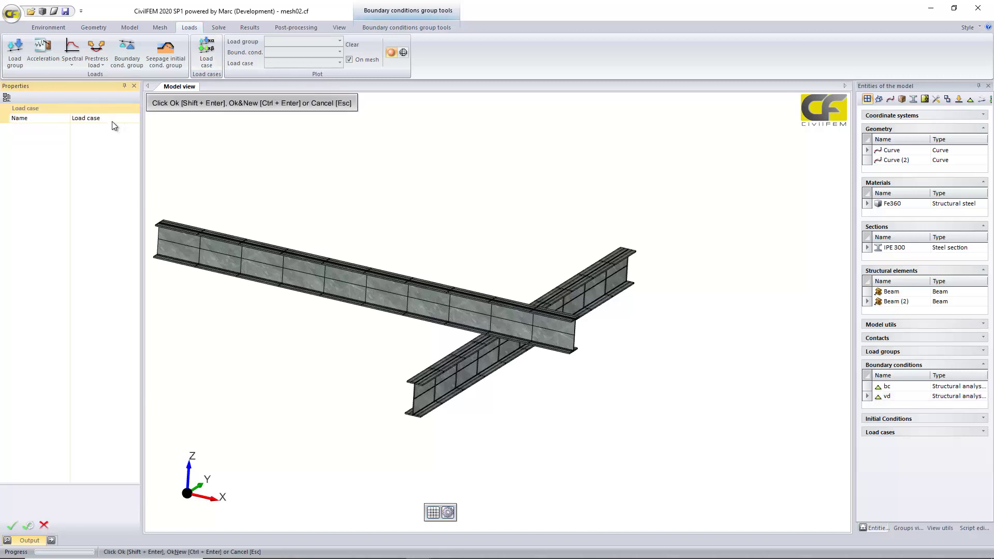
left_click(112, 121)
type("contact")
left_click(11, 526)
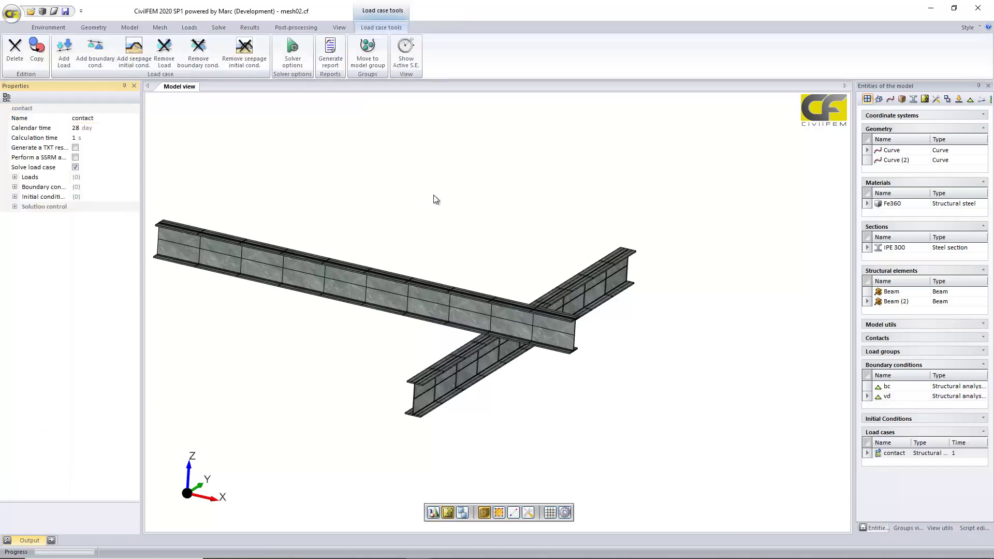
Step: Add the boundary condition groups bc and vd to the contact load case
left_click(94, 51)
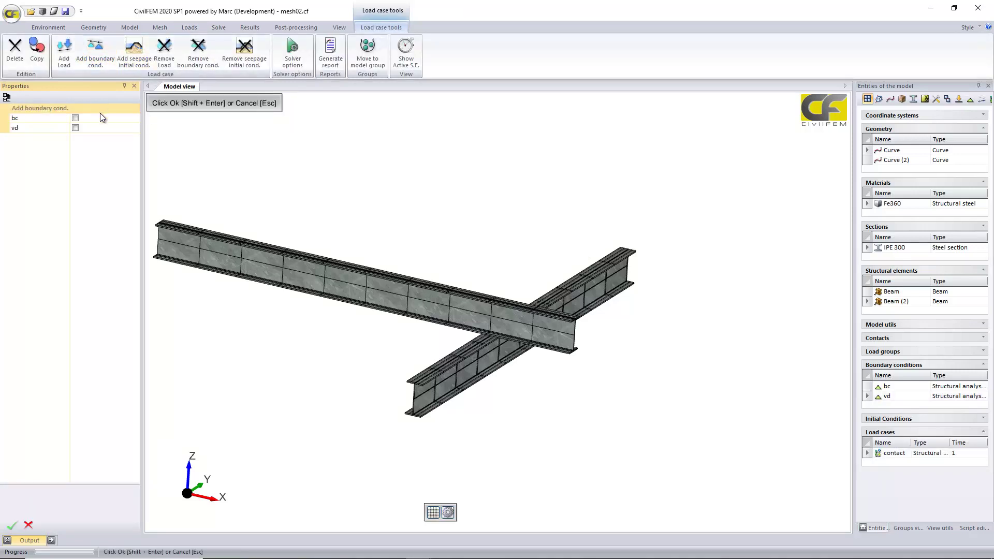
left_click(98, 119)
left_click(97, 127)
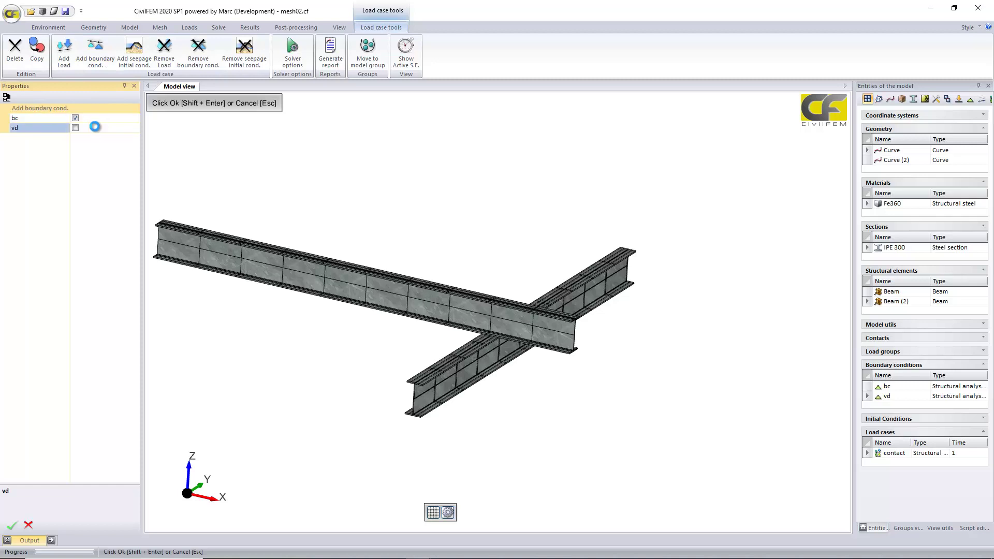
left_click(12, 526)
middle_click_drag(401, 240, 533, 300)
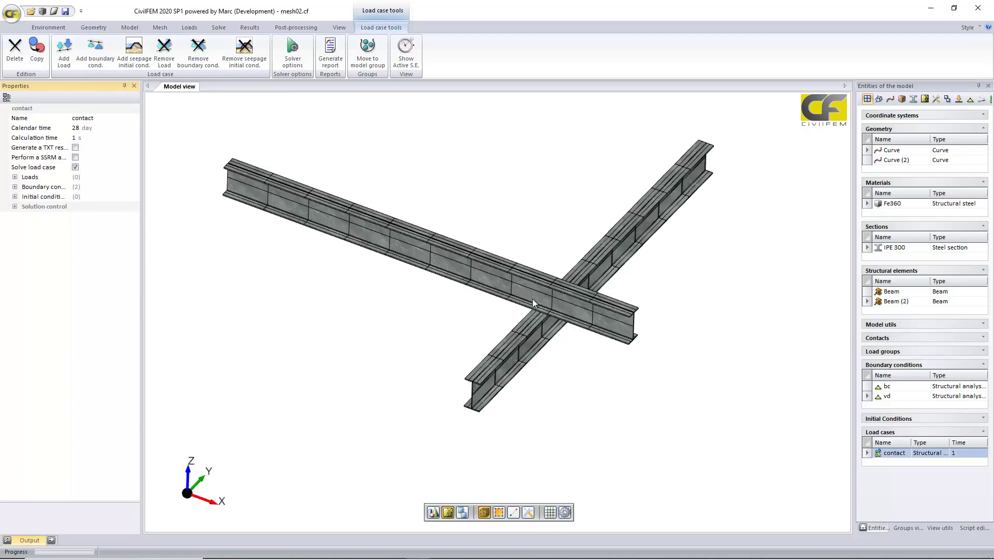
Step: Plot the contact load case on the mesh to check its supports and imposed displacements, and clear the plot
left_click(190, 27)
left_click(293, 63)
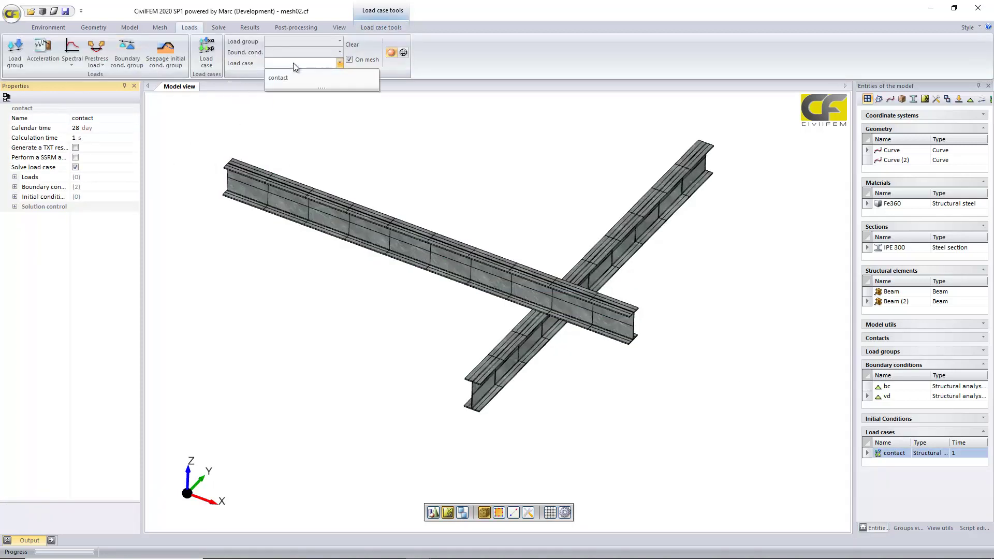
left_click(274, 76)
scroll(512, 168, "up", 5)
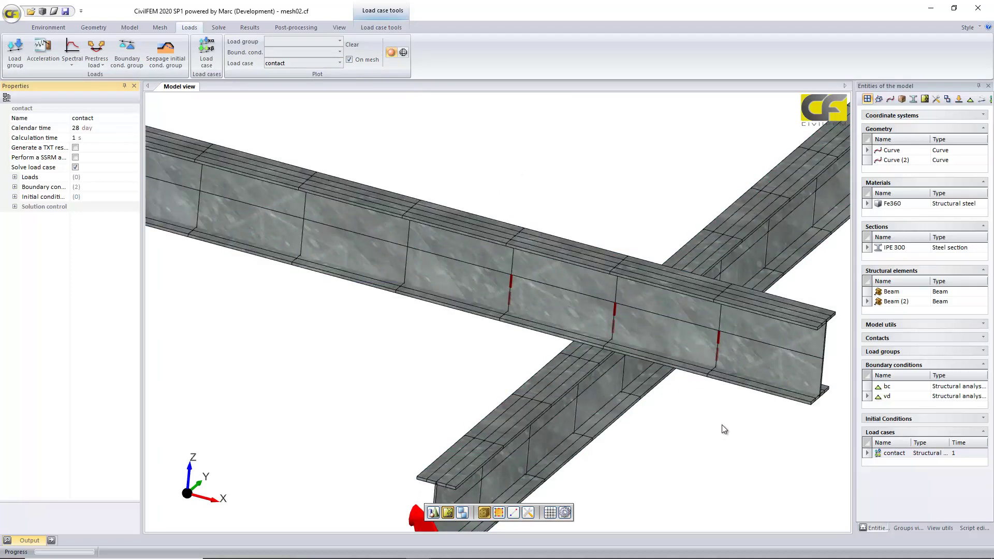
scroll(722, 432, "down", 5)
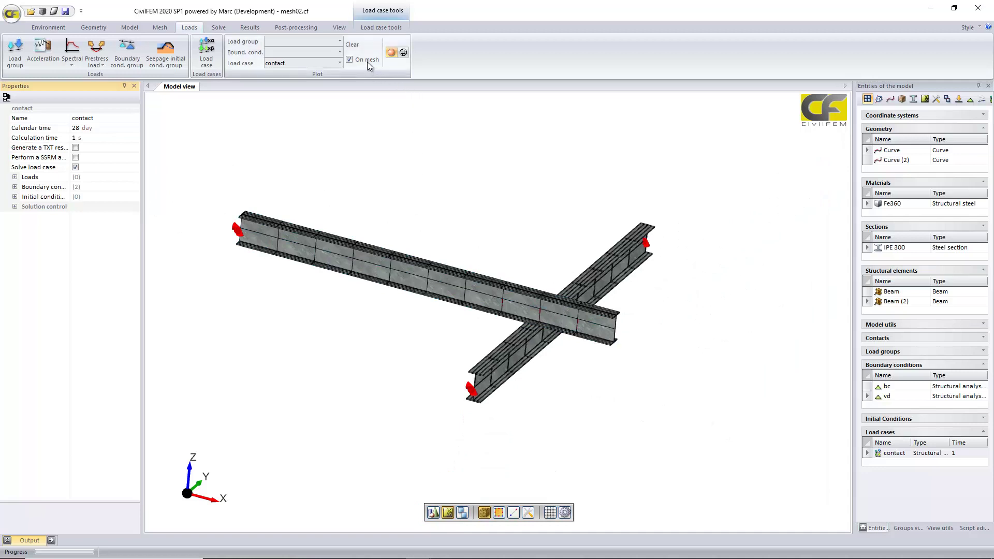
left_click(354, 44)
middle_click_drag(513, 228, 408, 275)
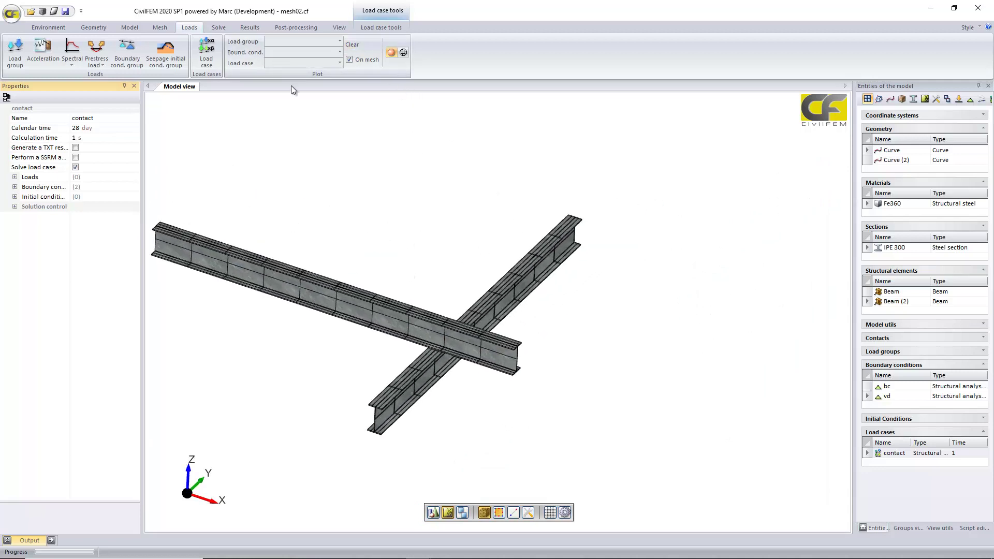
Step: Create a contact pair with the lower beam as the contacted body and the upper beam as the contacting body
left_click(218, 27)
left_click(156, 28)
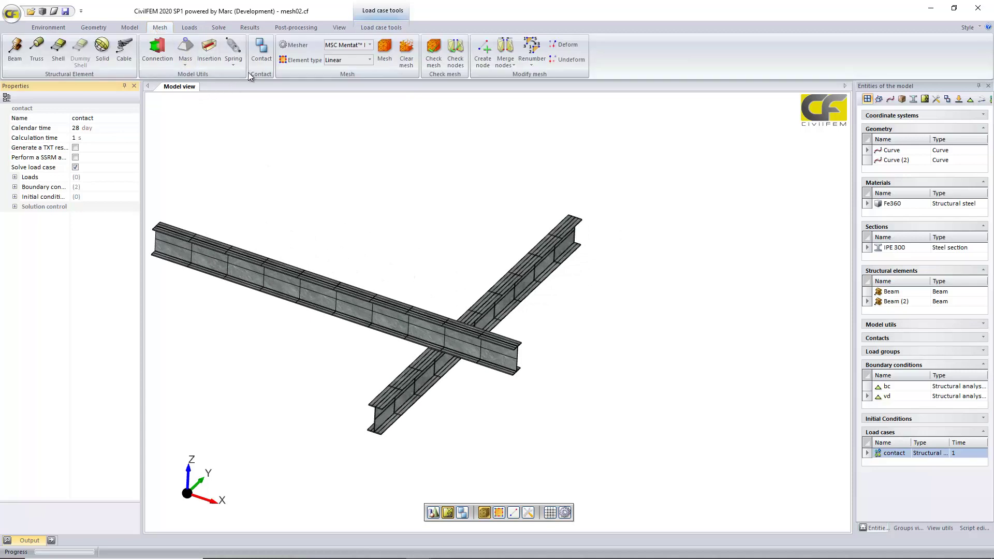
left_click(253, 57)
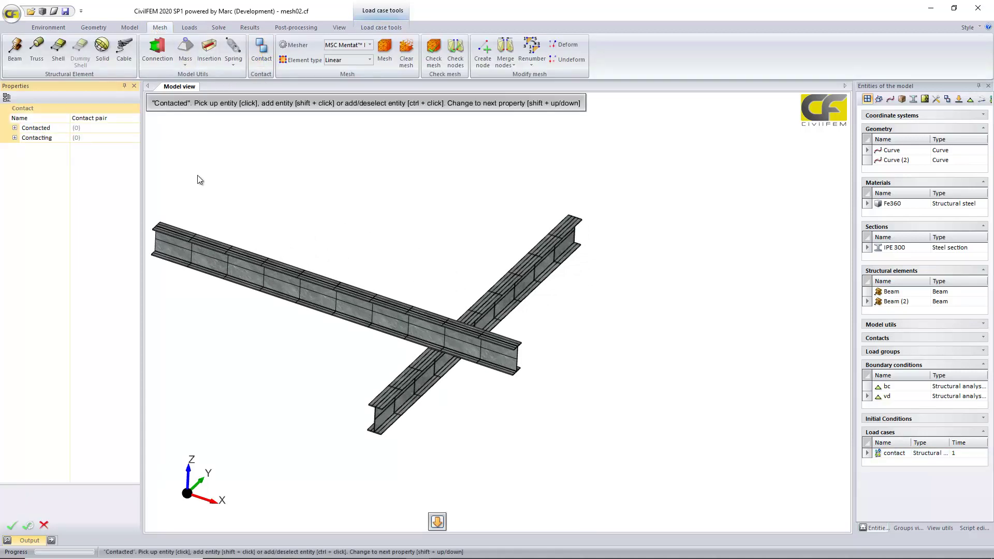
scroll(479, 386, "up", 2)
left_click(429, 373)
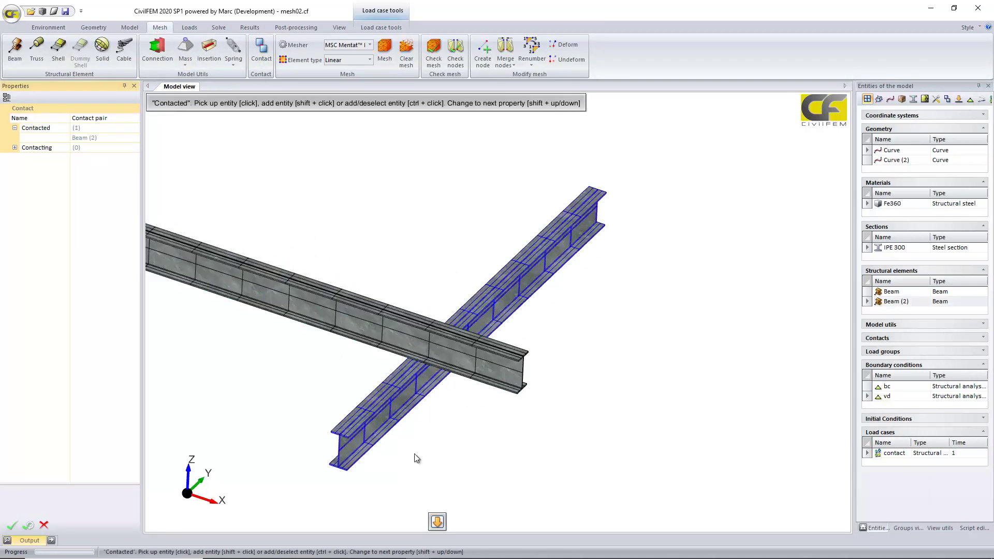
left_click(11, 525)
Step: Set the contact pair's interaction type to Touching contact with a friction coefficient of 0.3
left_click(14, 187)
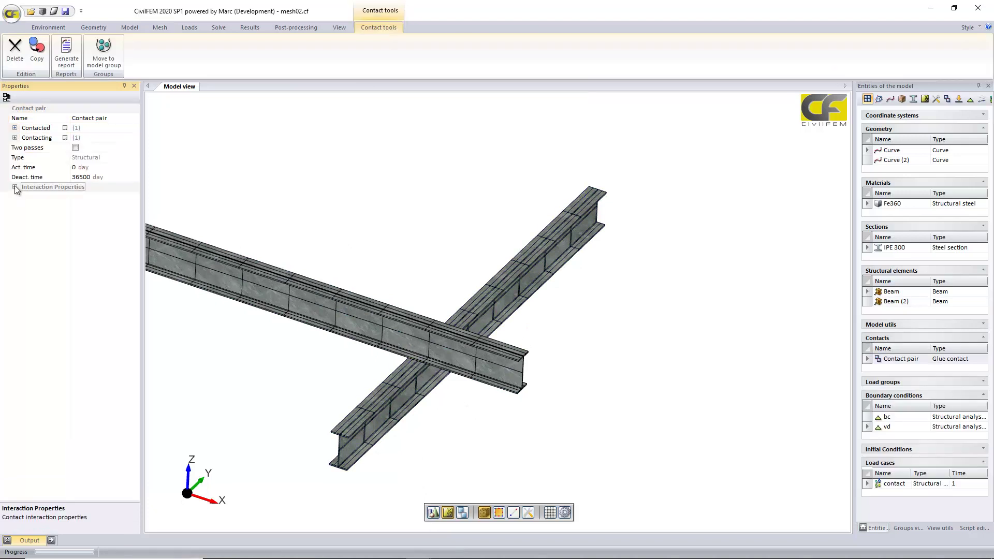
left_click(118, 196)
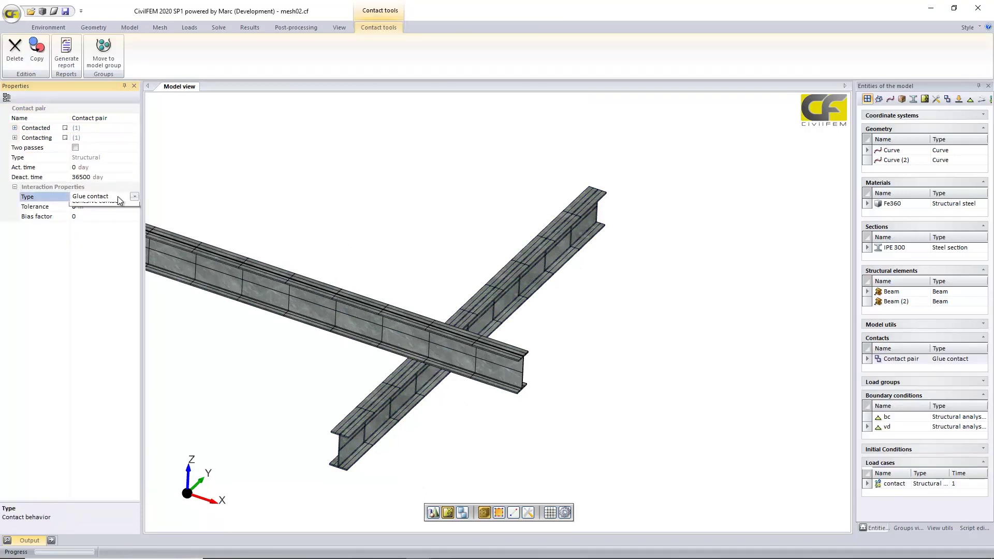
left_click(118, 197)
left_click(96, 218)
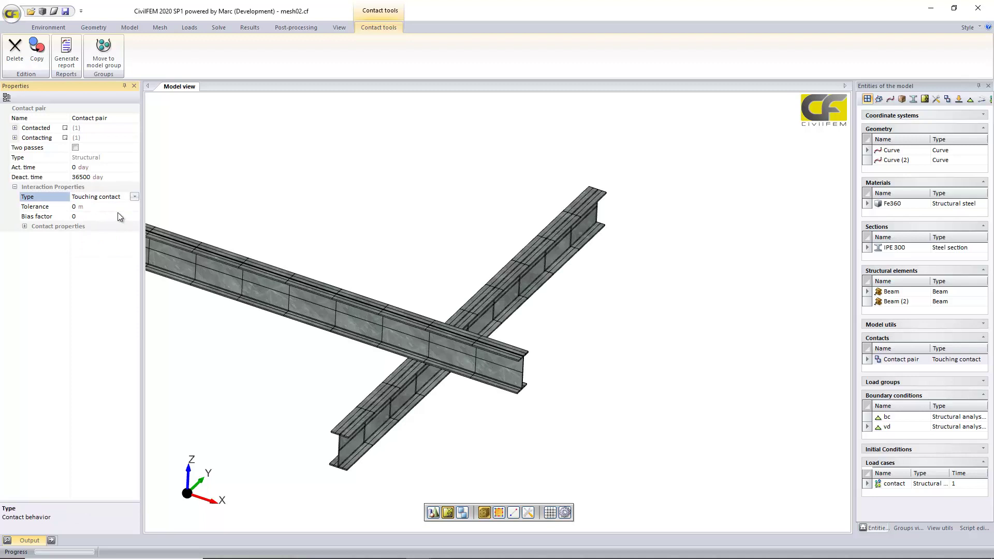
left_click(54, 236)
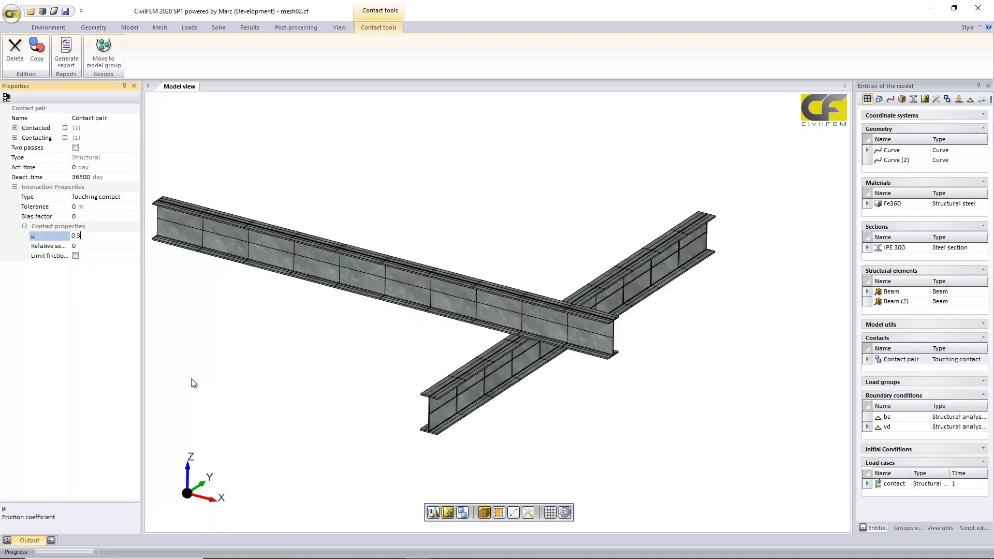
Step: Enable incremental results in the global solution controls and solve the model, saving it before proceeding
left_click(218, 27)
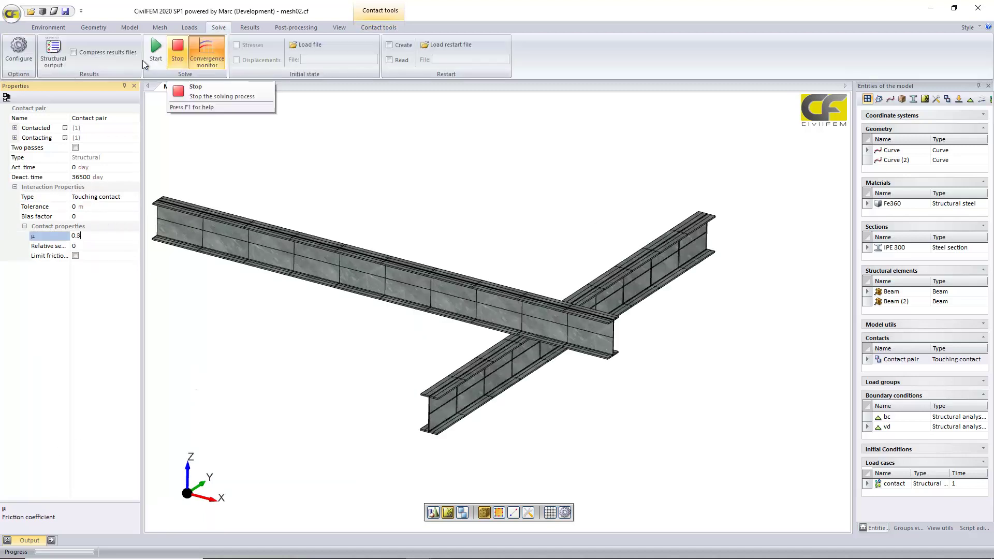
left_click(30, 54)
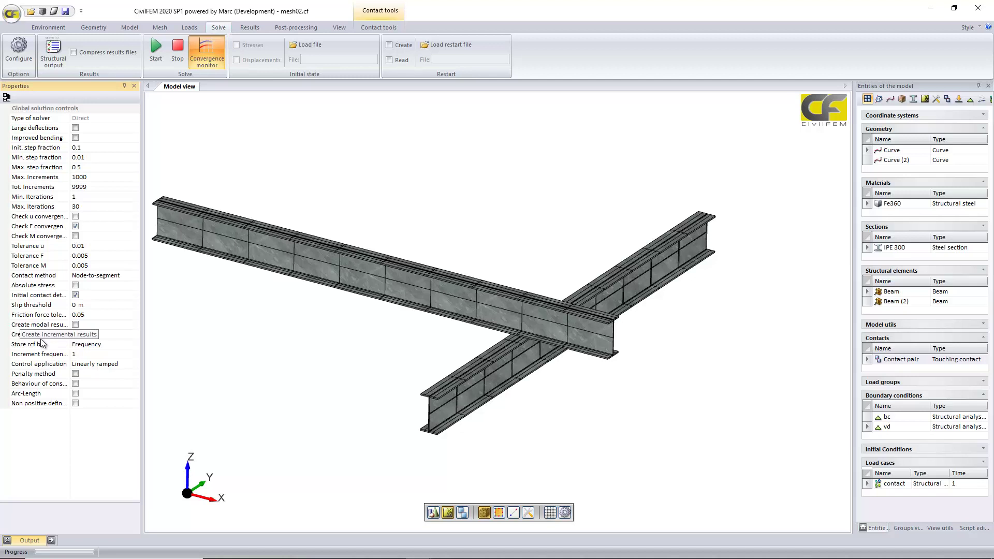
left_click(75, 334)
left_click(155, 48)
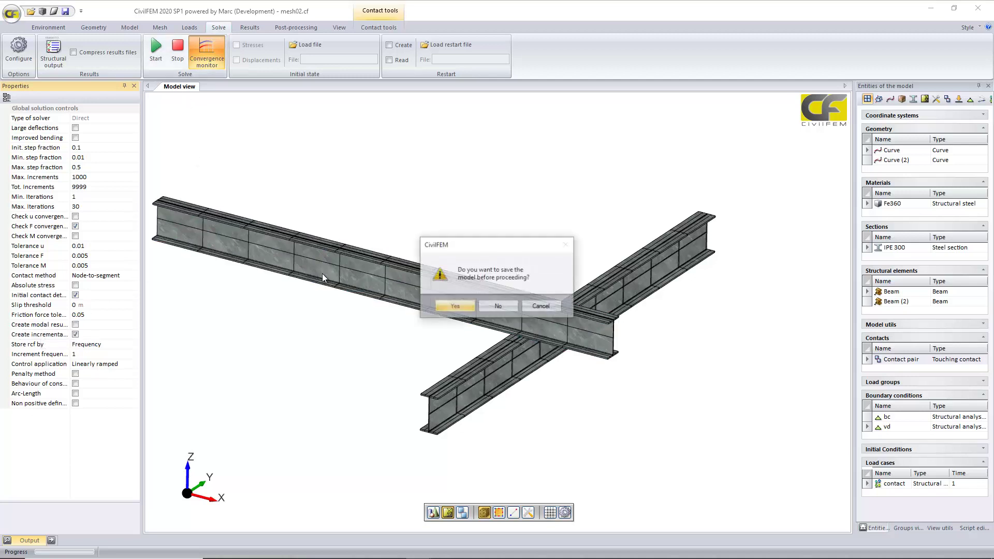
left_click(451, 306)
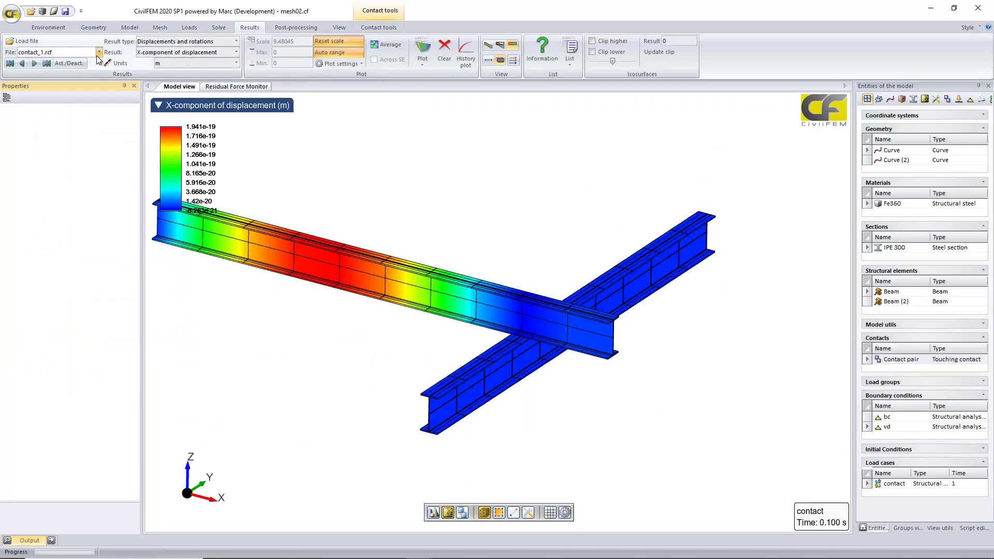
Step: Examine the available incremental result files and their times in the results information table
left_click(99, 52)
scroll(76, 102, "down", 1)
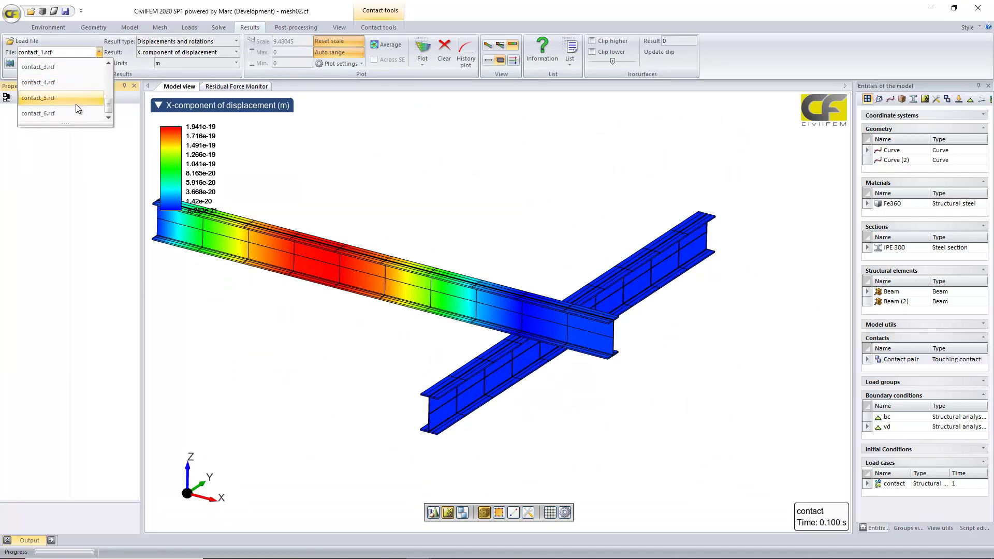
left_click(521, 131)
left_click(536, 57)
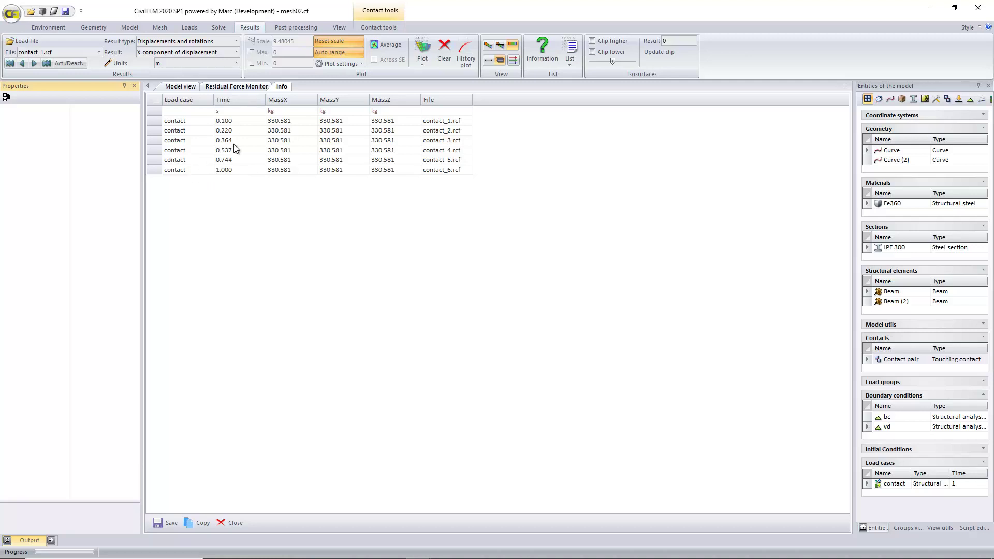
left_click(188, 91)
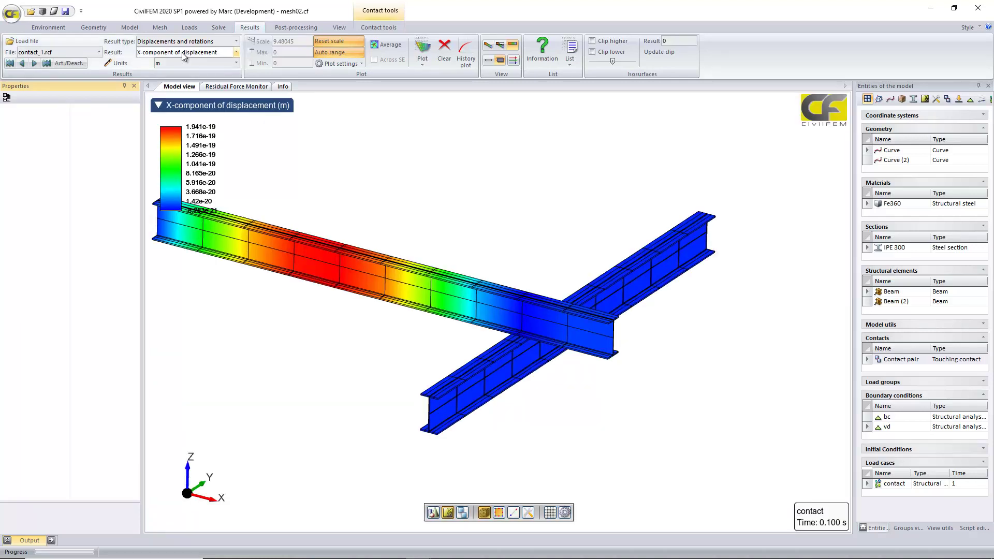
Step: Plot the averaged Z-component of displacement in cm for contact_1.rcf with a deformation scale of 1
left_click(184, 53)
left_click(188, 98)
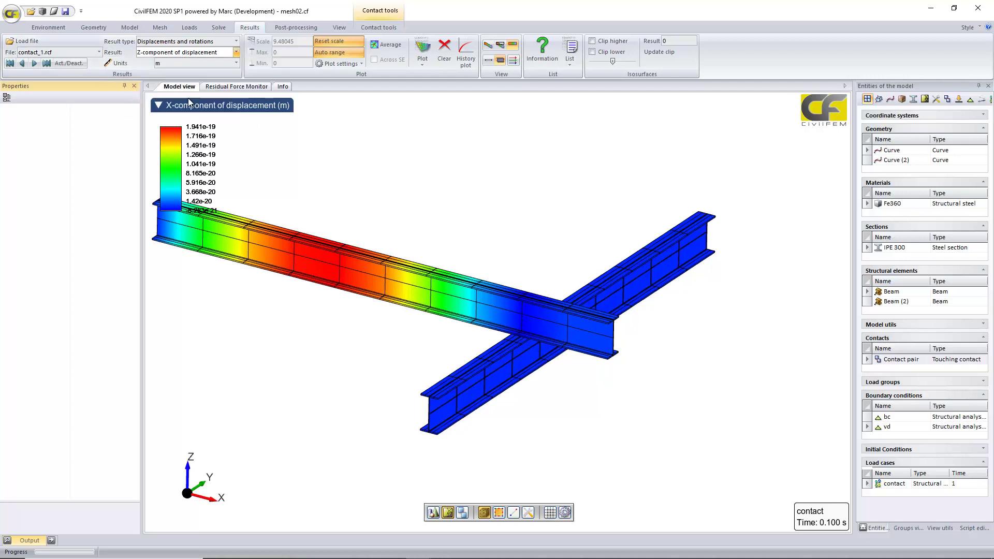
left_click(182, 61)
left_click(178, 109)
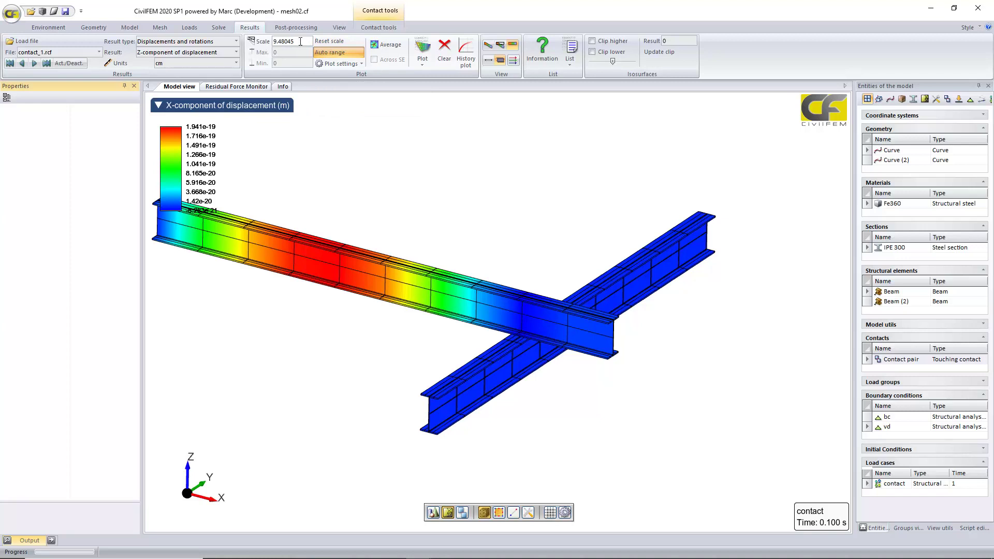
double_click(301, 41)
type("1")
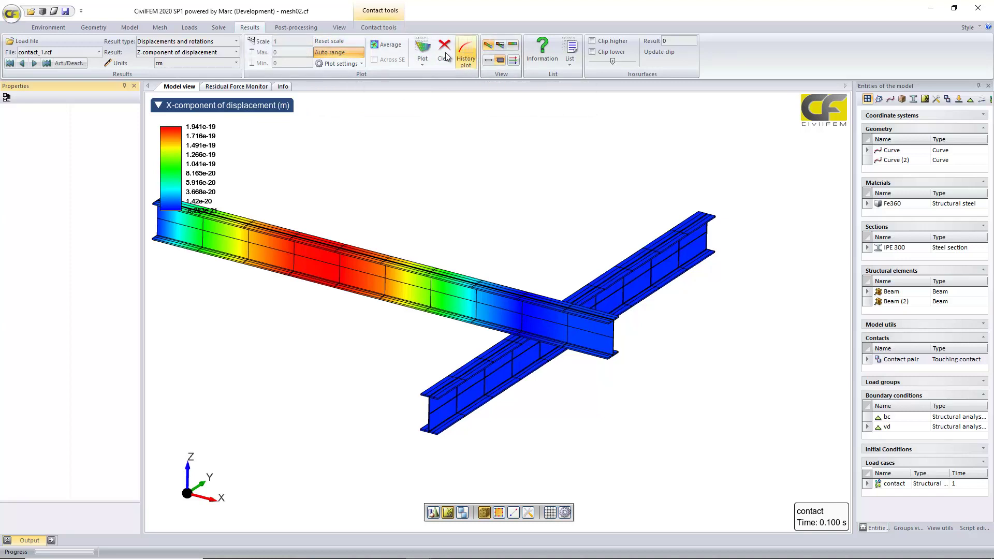
left_click(398, 46)
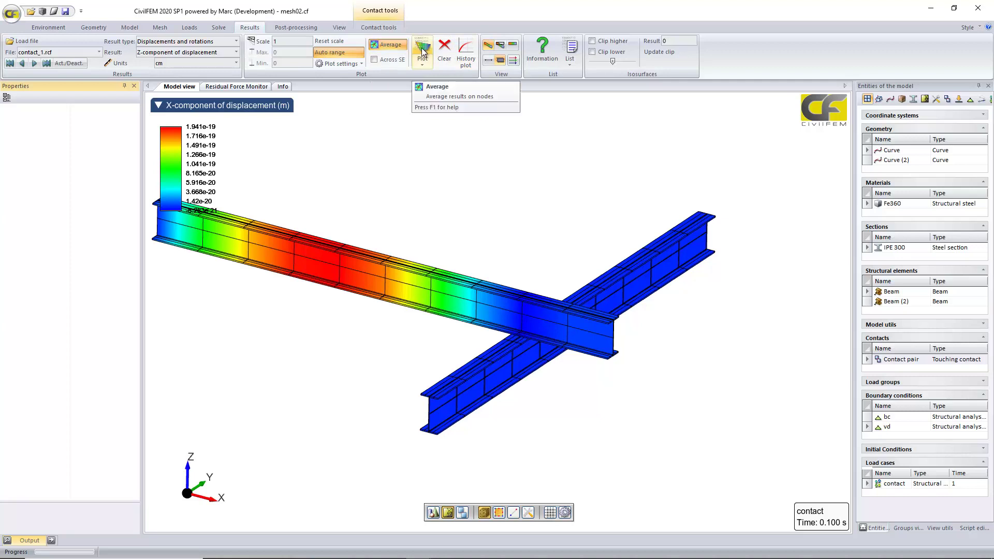
left_click(423, 51)
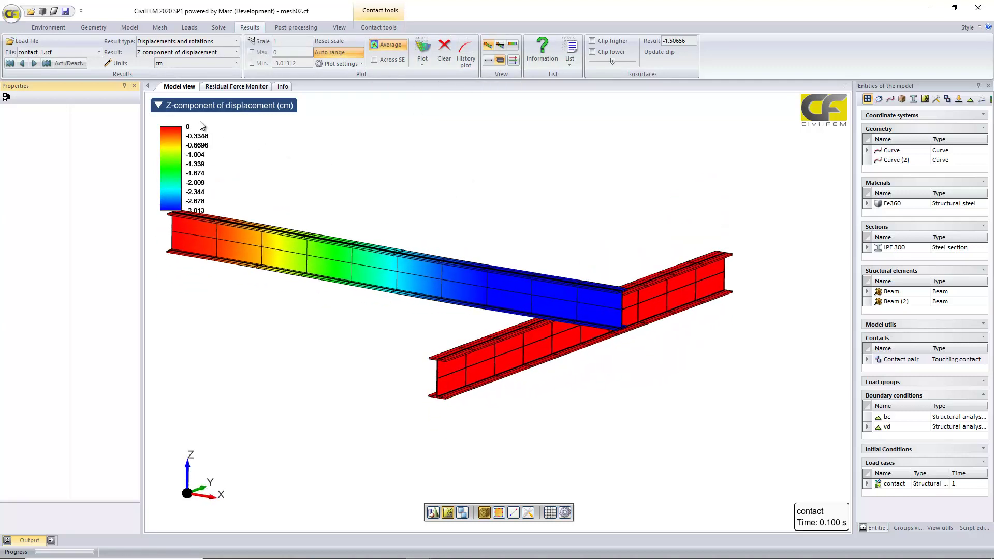
Step: Advance the displacement plot to contact_2.rcf and on to the final increment, contact_6.rcf, and inspect the deformed beams around their crossing
left_click(39, 64)
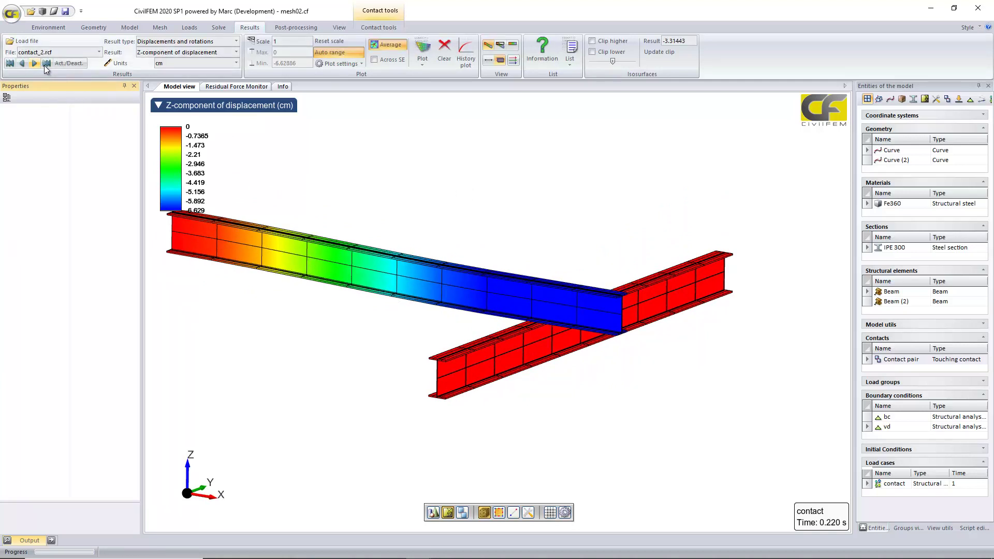
left_click(46, 63)
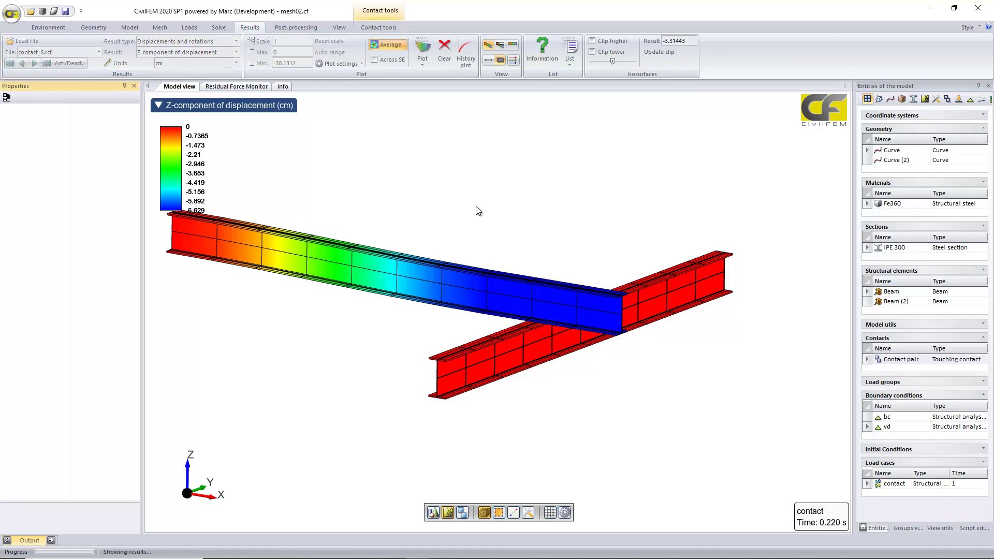
key("Left")
key("Left")
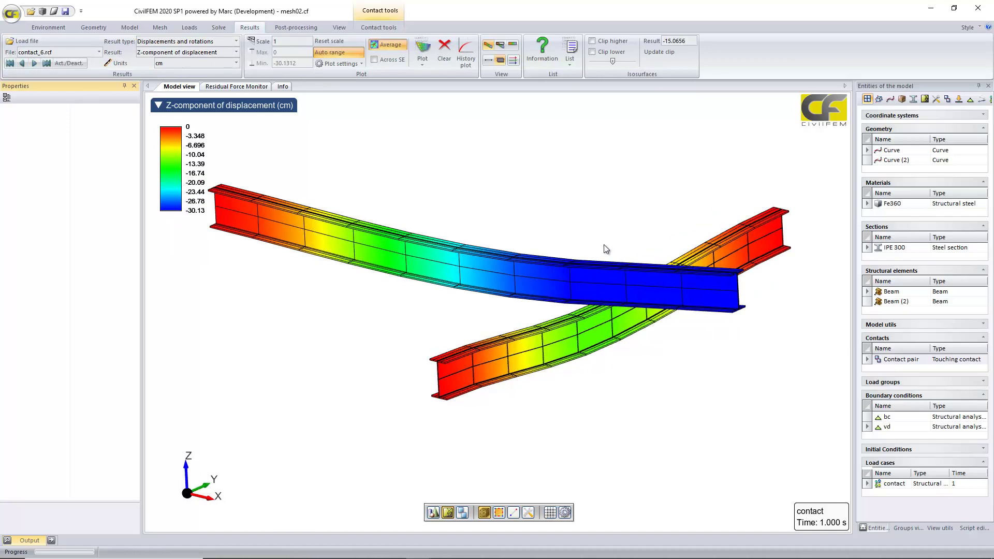
scroll(528, 249, "up", 2)
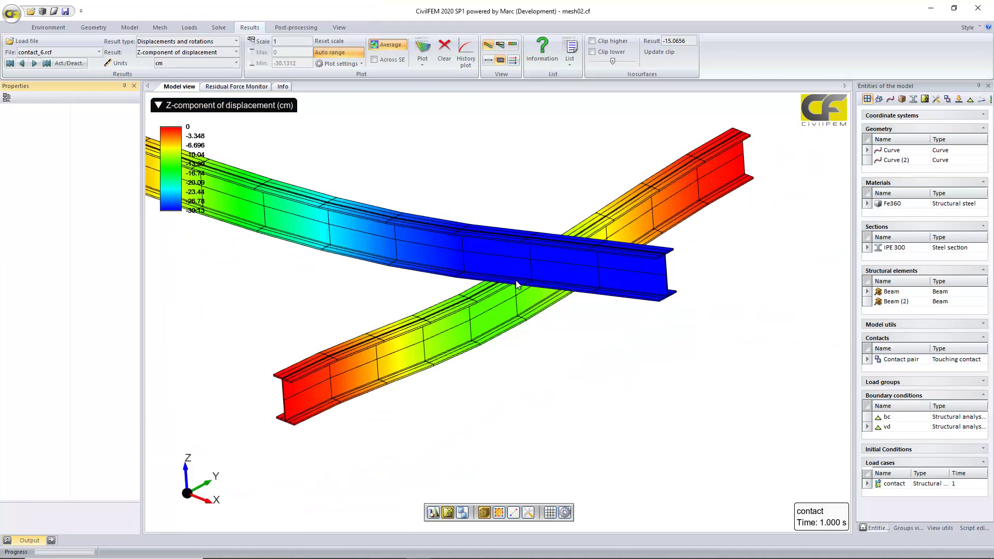
scroll(548, 368, "up", 1)
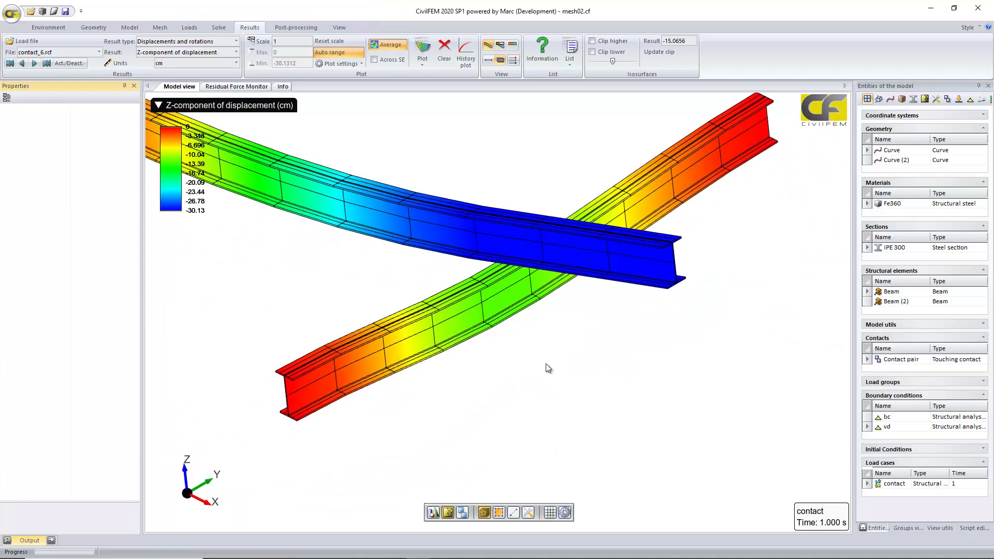
key("Right")
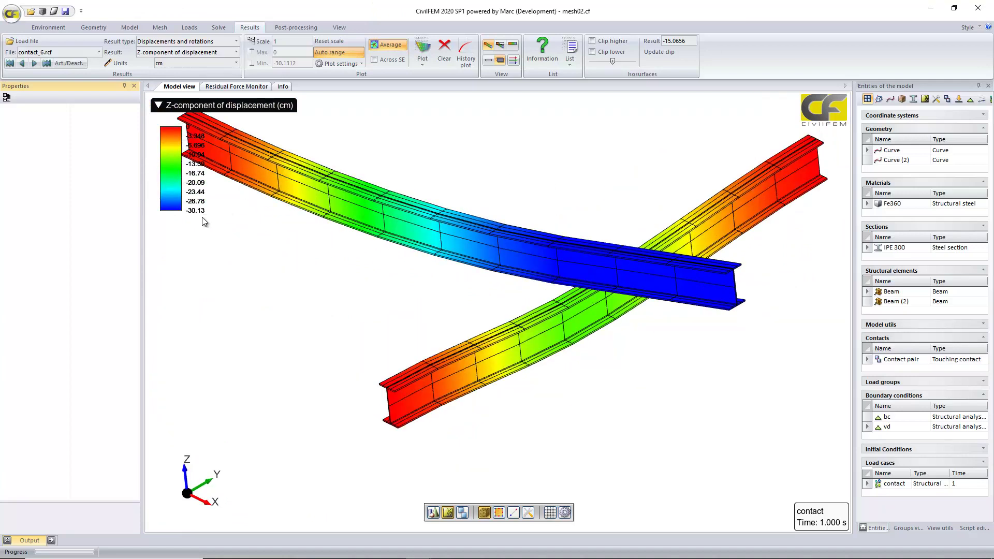
Step: Plot the von Mises equivalent stress in Pa for contact_6.rcf and inspect both beams from several angles
left_click(200, 42)
left_click(172, 102)
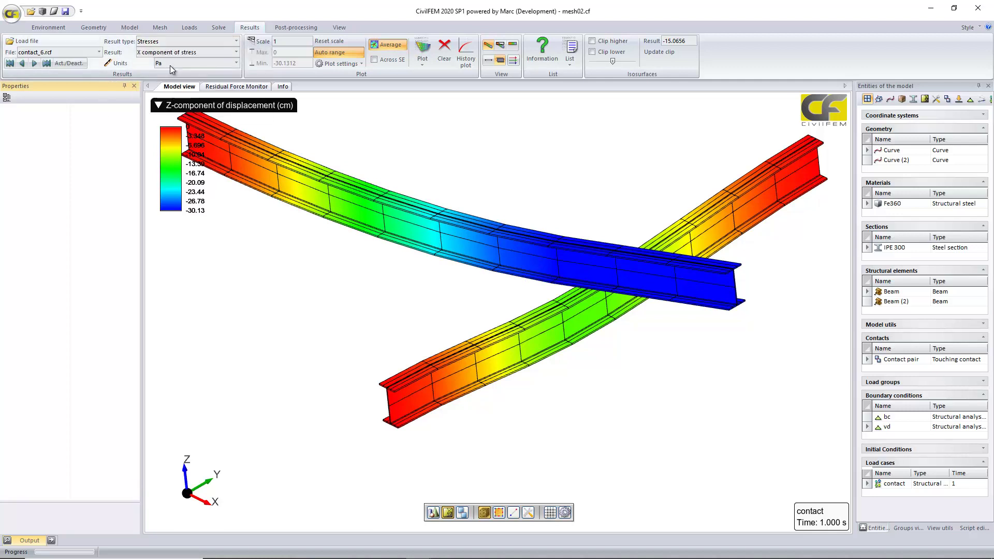
left_click(171, 53)
left_click(174, 113)
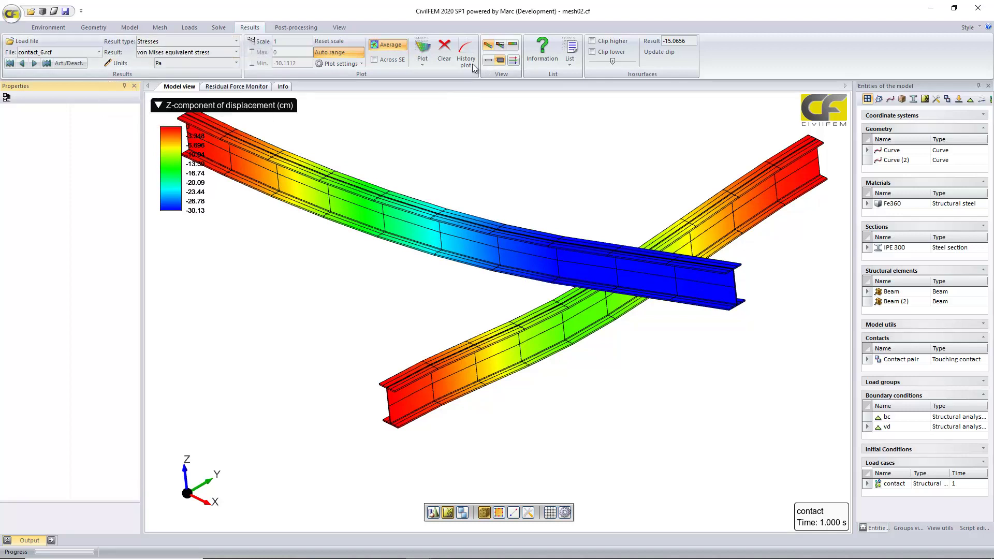
left_click(422, 49)
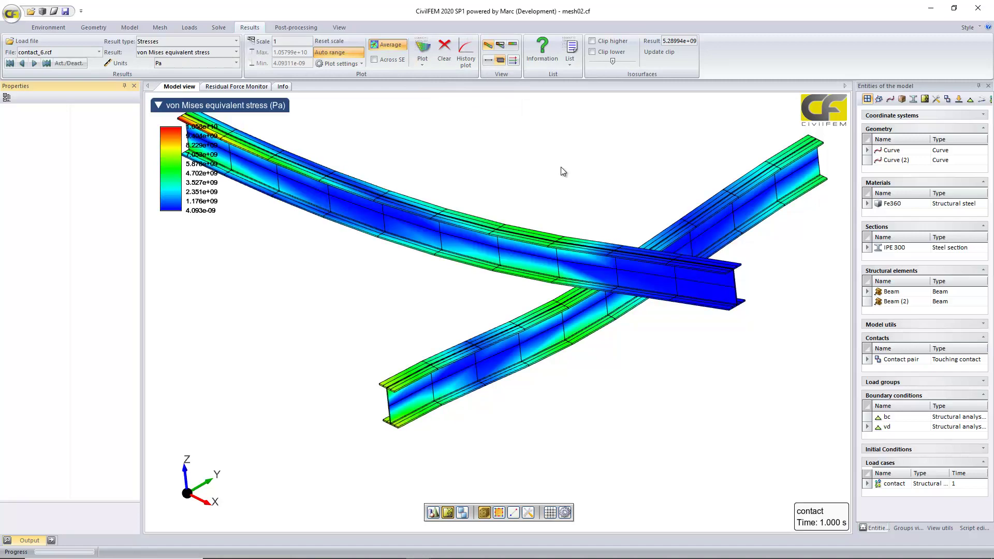
middle_click_drag(577, 163, 579, 144)
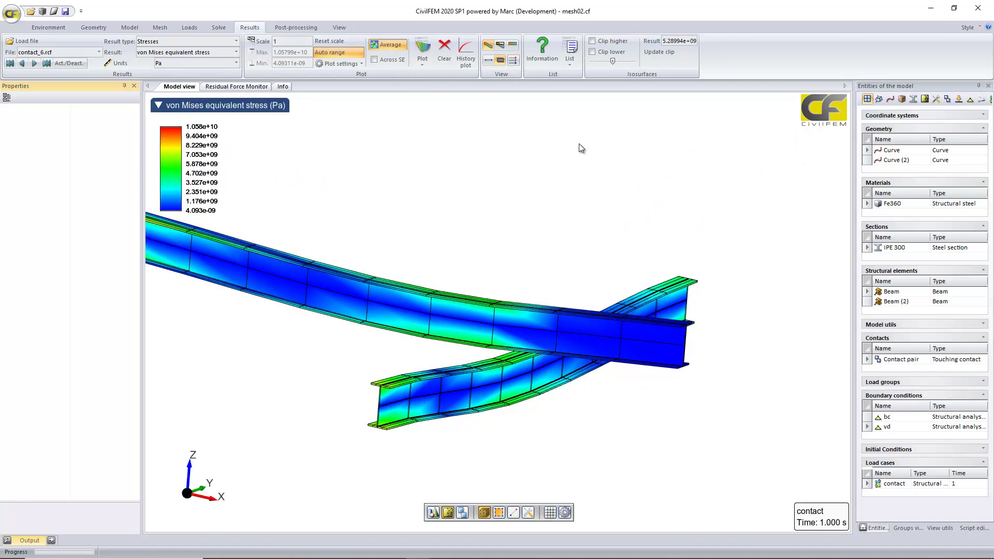
scroll(545, 169, "up", 3)
middle_click_drag(631, 182, 278, 161)
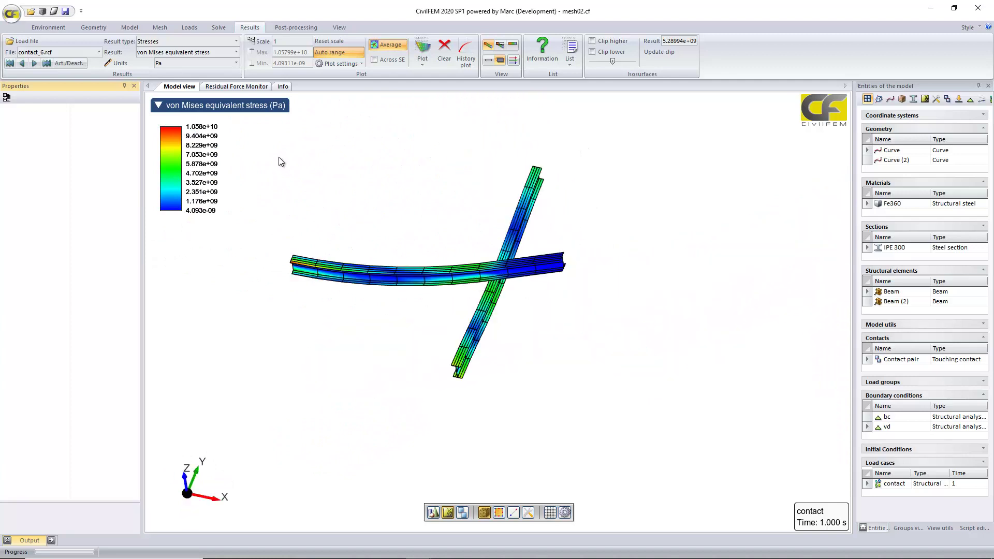
Step: Switch the result type to Contacts and clear the plotted results from the model
left_click(185, 41)
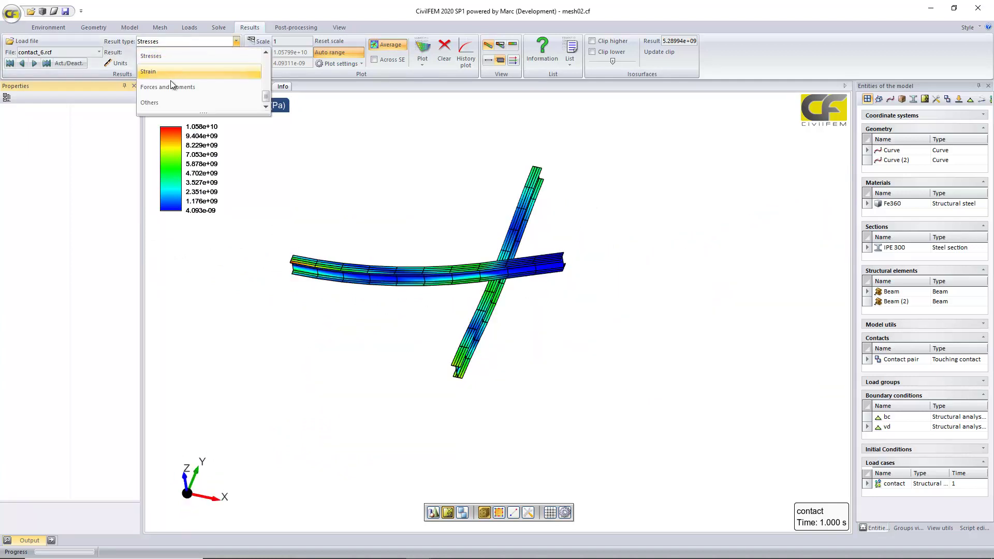
scroll(174, 94, "down", 1)
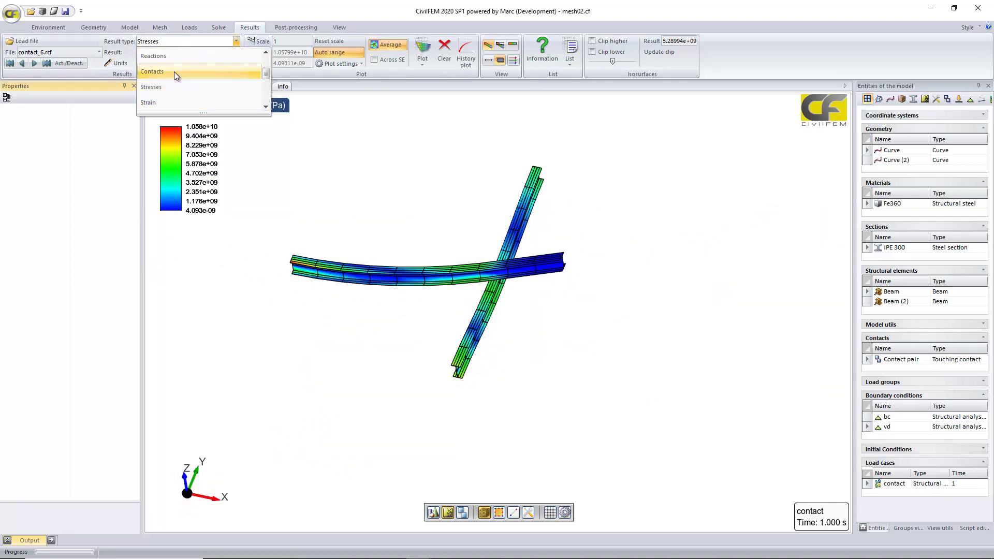
left_click(174, 71)
middle_click_drag(427, 192, 413, 186)
left_click(444, 52)
Step: Start an animation and load the results files contact_1.rcf through contact_6.rcf into it
left_click(296, 28)
left_click(20, 49)
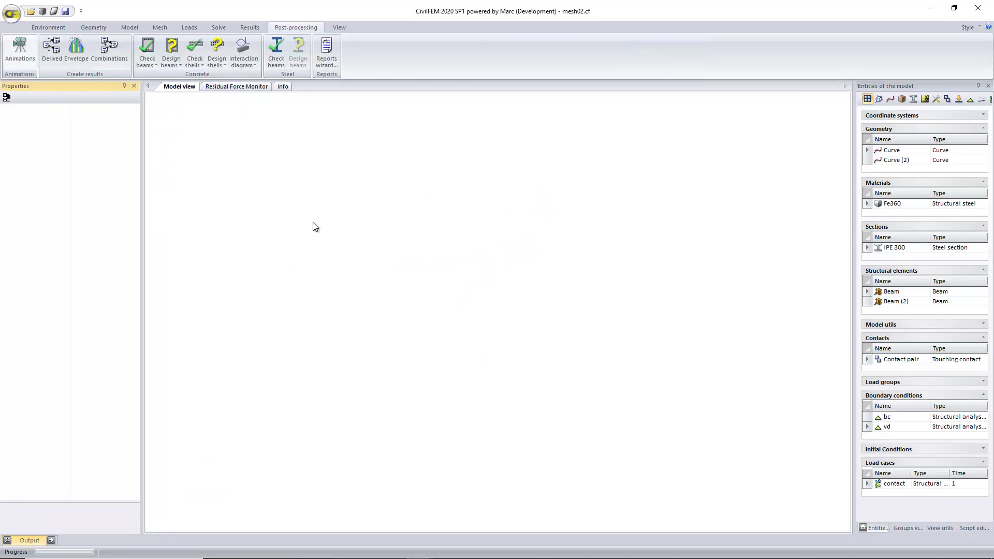
left_click(404, 162)
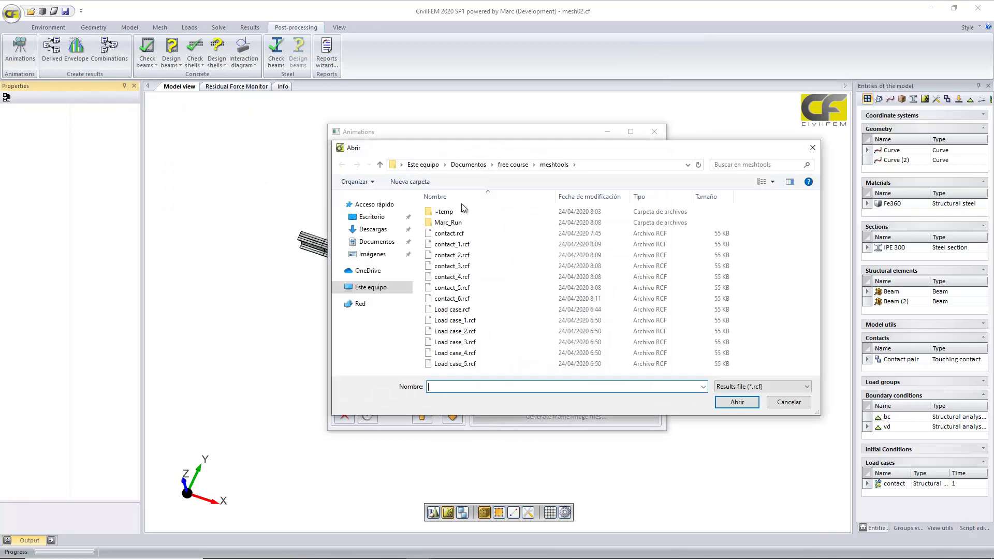
left_click(467, 245)
left_click(452, 299, "shift")
left_click(735, 401)
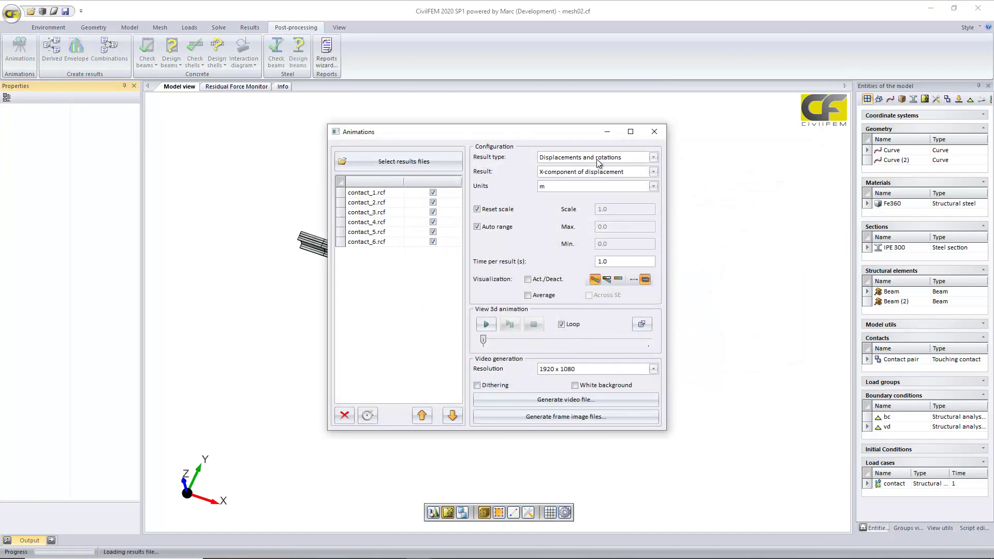
Step: Configure the animation to show the von Mises equivalent stress in MPa
left_click(613, 158)
left_click(601, 190)
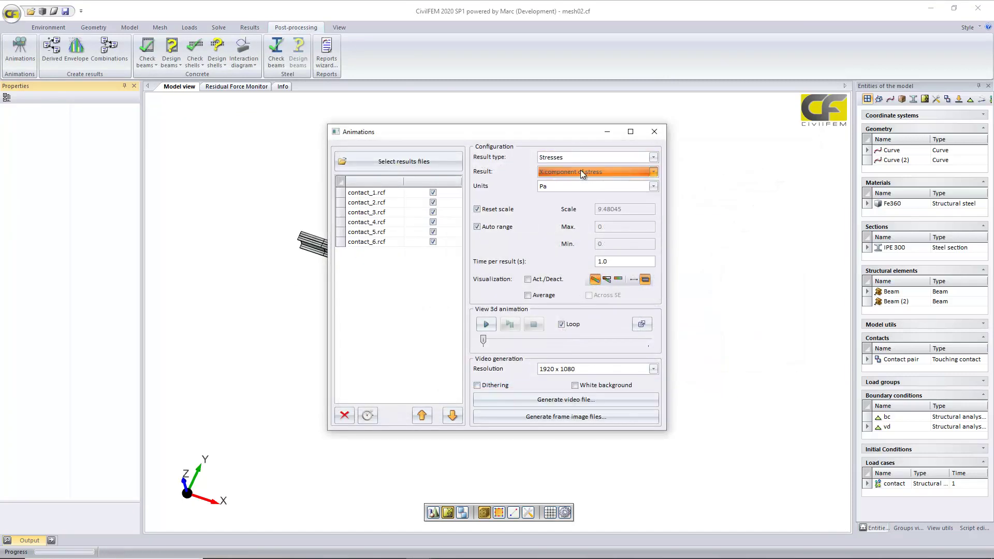
left_click(580, 172)
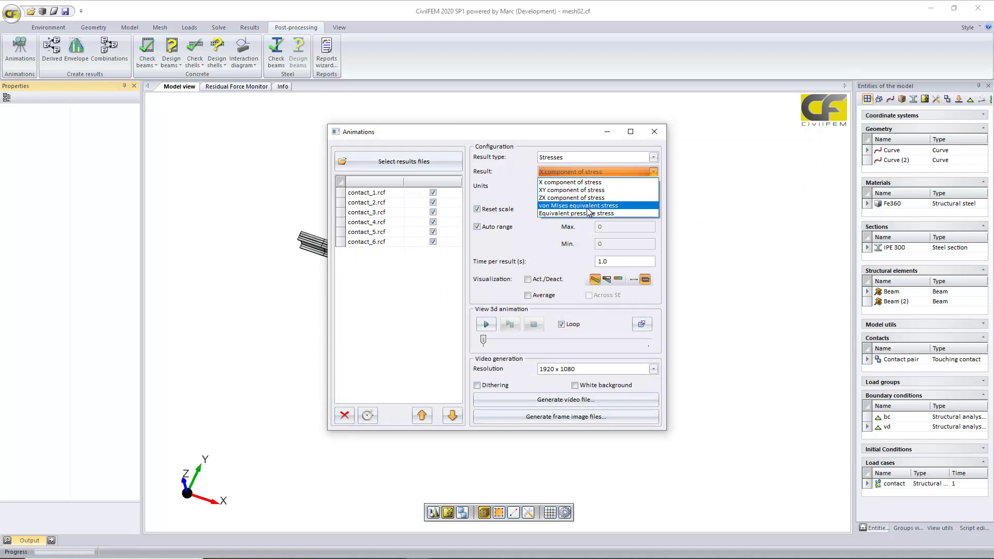
left_click(585, 205)
left_click(571, 188)
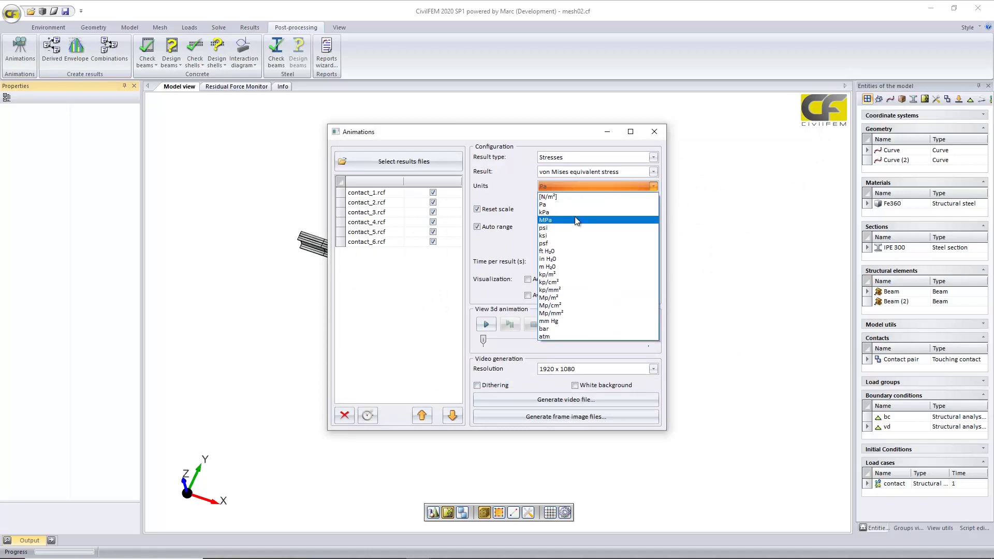
left_click(574, 219)
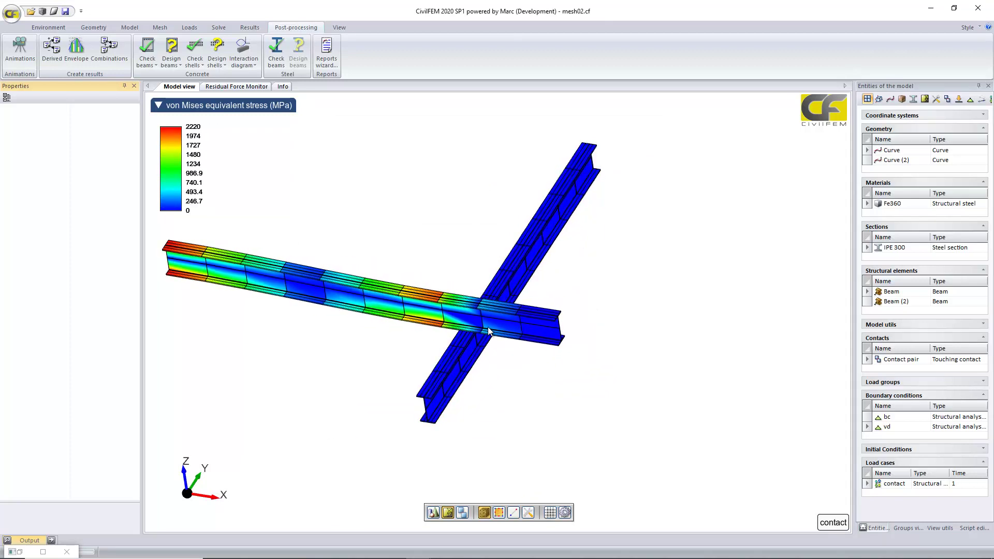
Step: Stop the running animation and replay it without contact_6.rcf, minimizing the animation settings to reveal the model
left_click(249, 27)
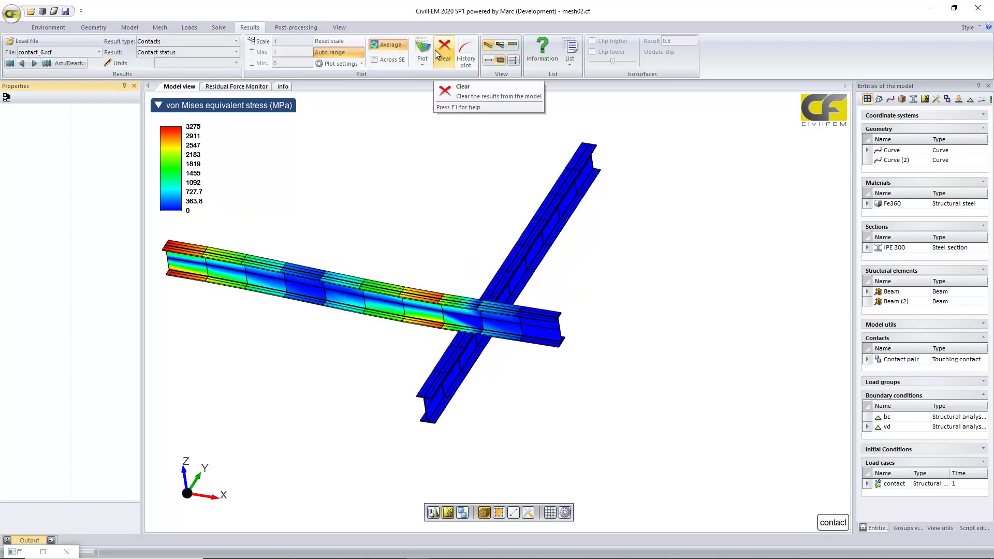
left_click(283, 28)
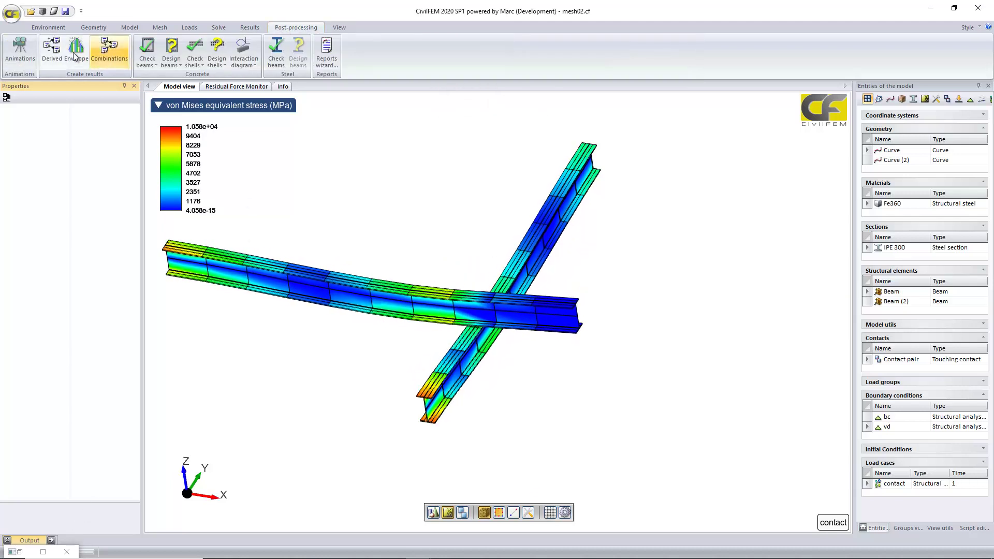
left_click(20, 51)
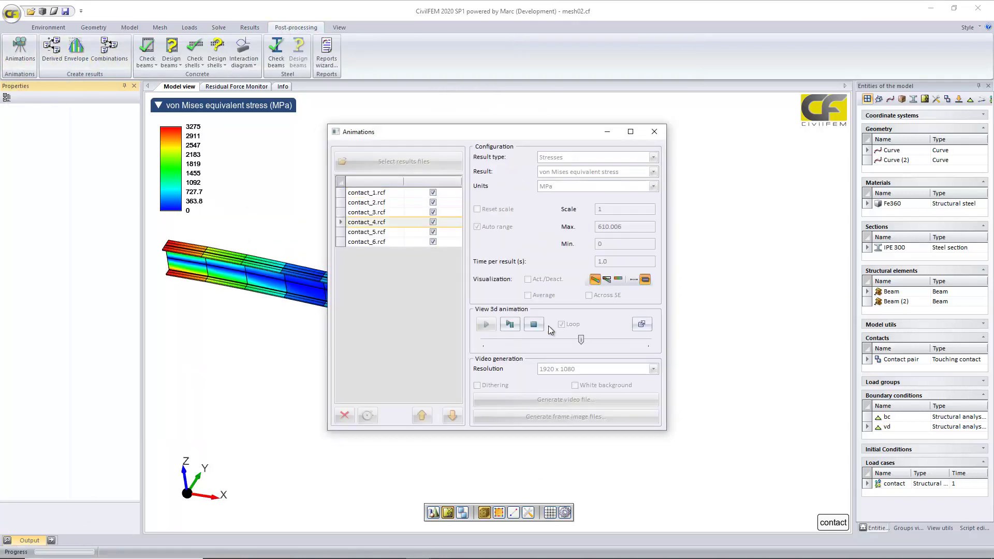
left_click(534, 325)
left_click(434, 241)
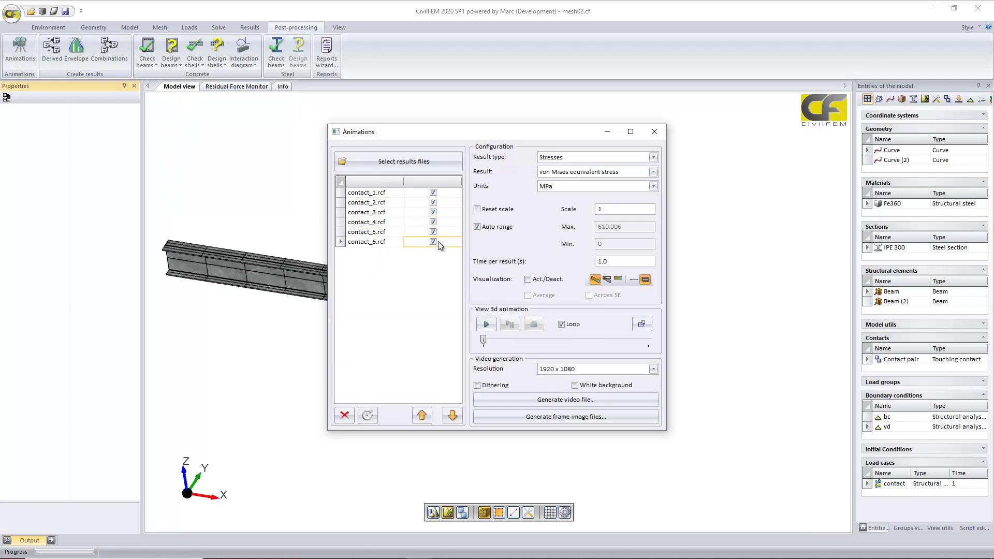
left_click(487, 326)
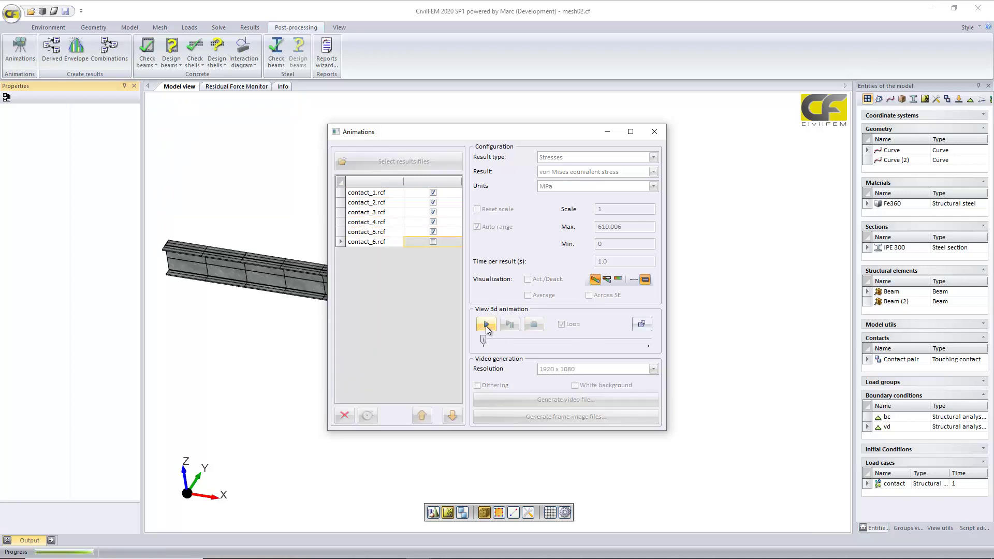
left_click(608, 132)
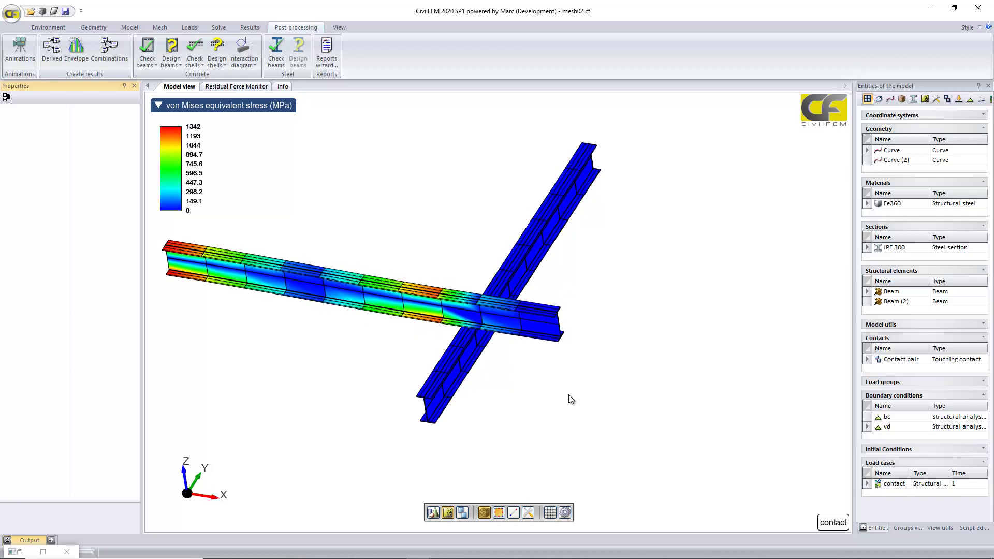
Step: Watch the stress animation up close at the beam crossing and over both full beams, and bring back the animation settings
scroll(568, 396, "up", 5)
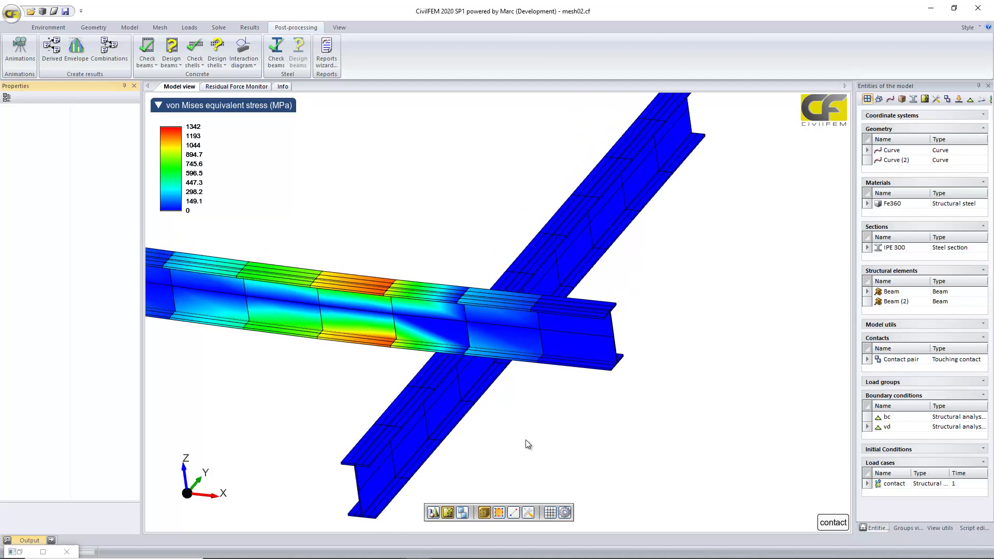
scroll(524, 440, "down", 5)
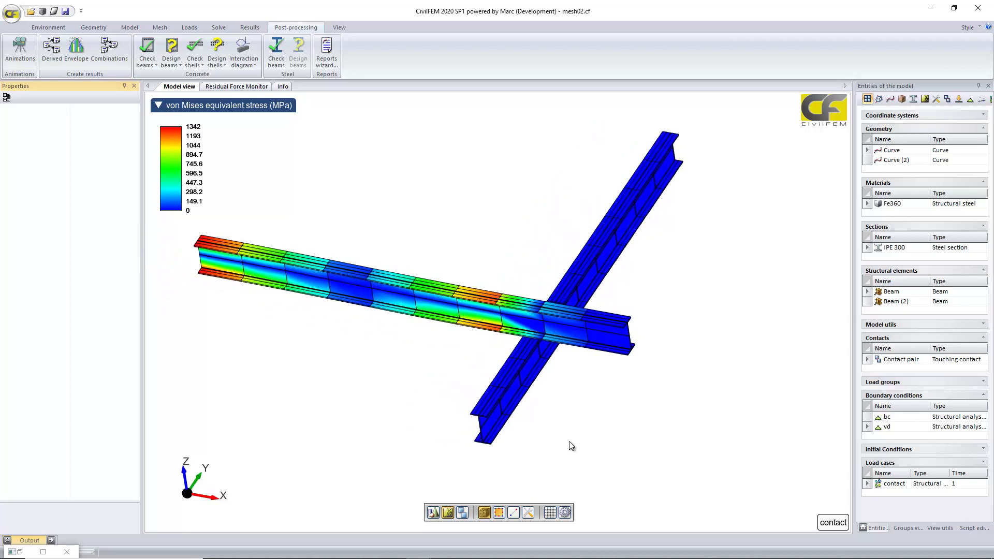
scroll(586, 400, "up", 3)
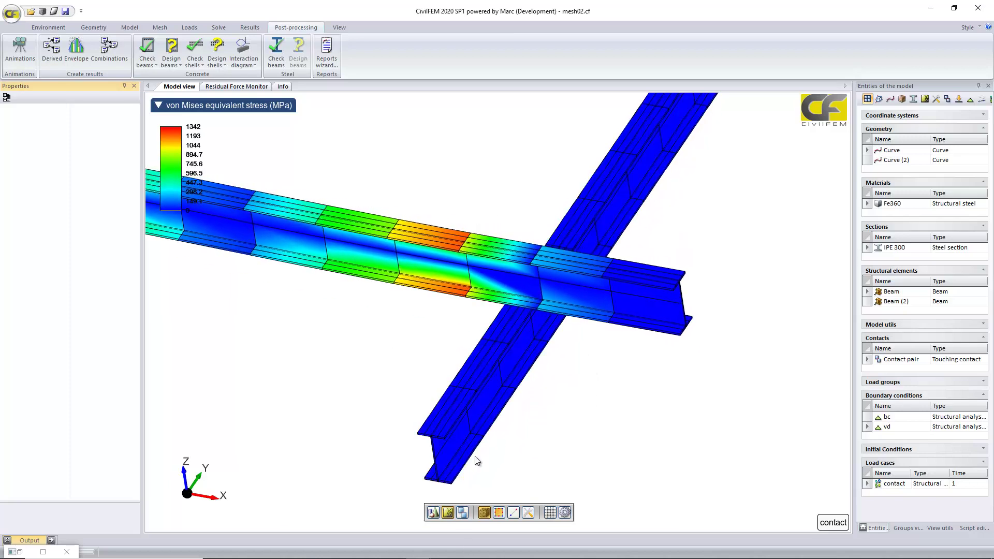
left_click(20, 47)
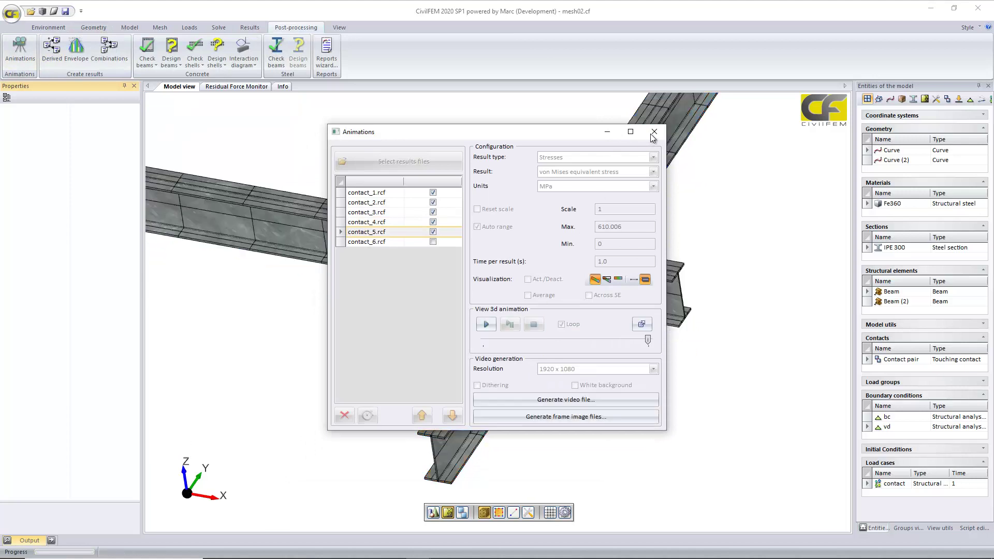
Step: Close the animation settings and plot the forces-and-moments result Bending moment about the local Z-axis on both full beams
left_click(655, 132)
left_click(256, 28)
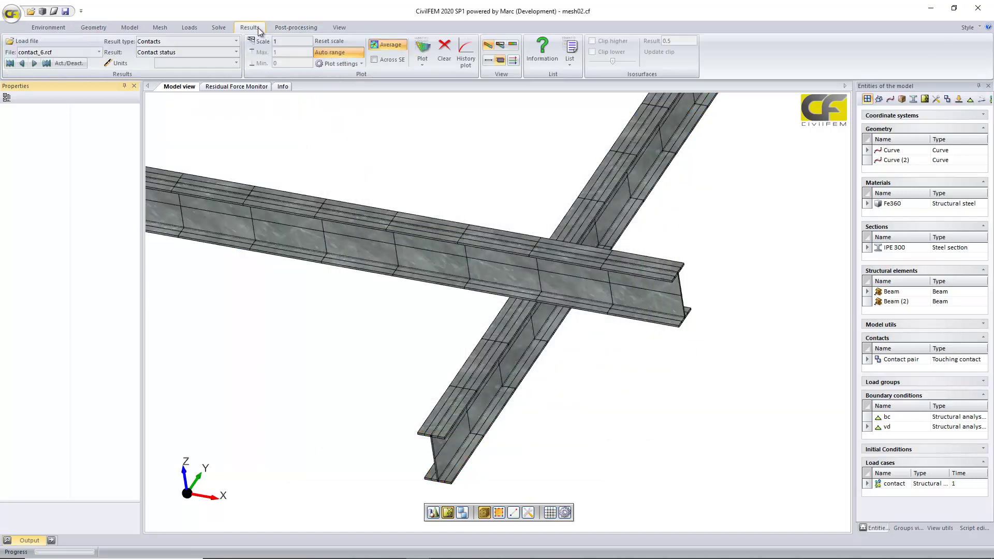
left_click(187, 41)
left_click(175, 102)
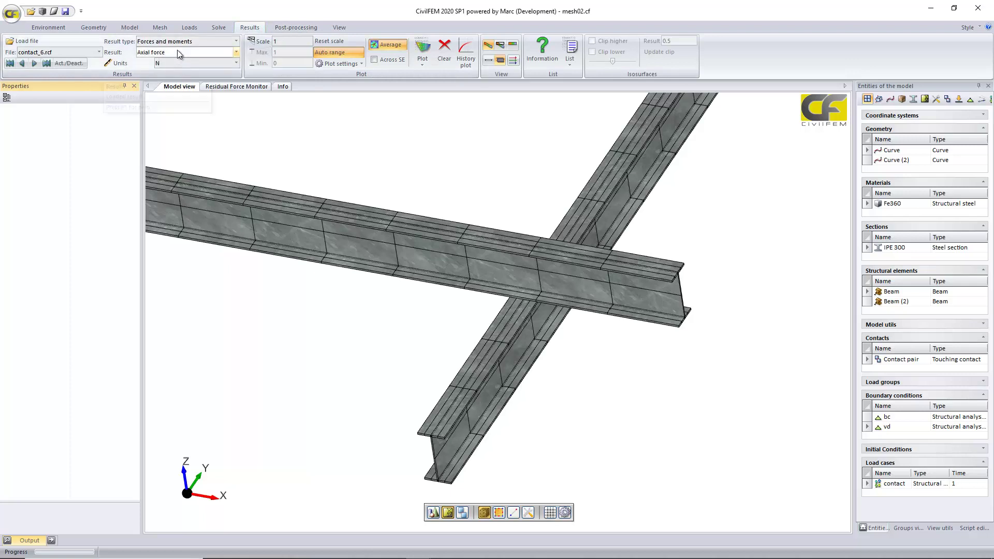
left_click(177, 49)
left_click(181, 112)
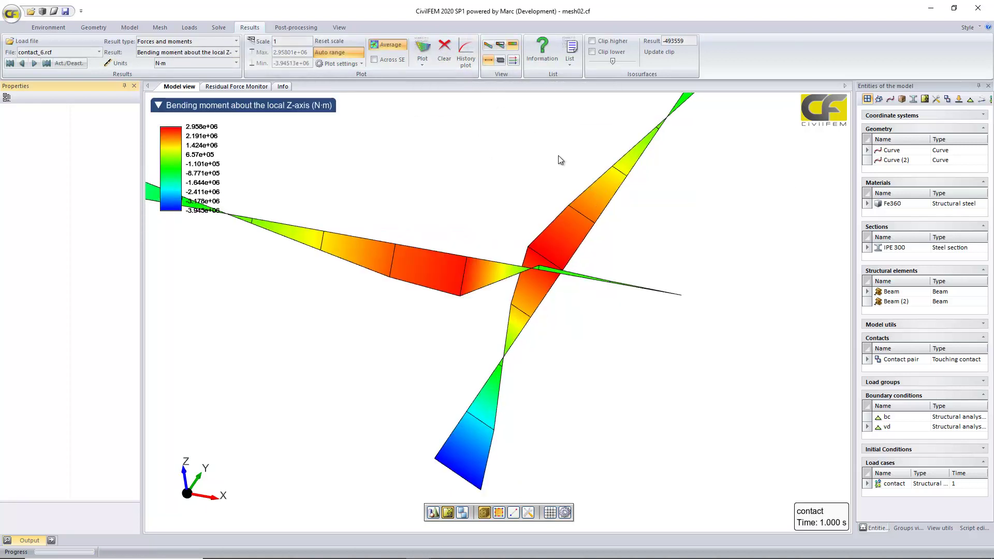
scroll(533, 158, "down", 2)
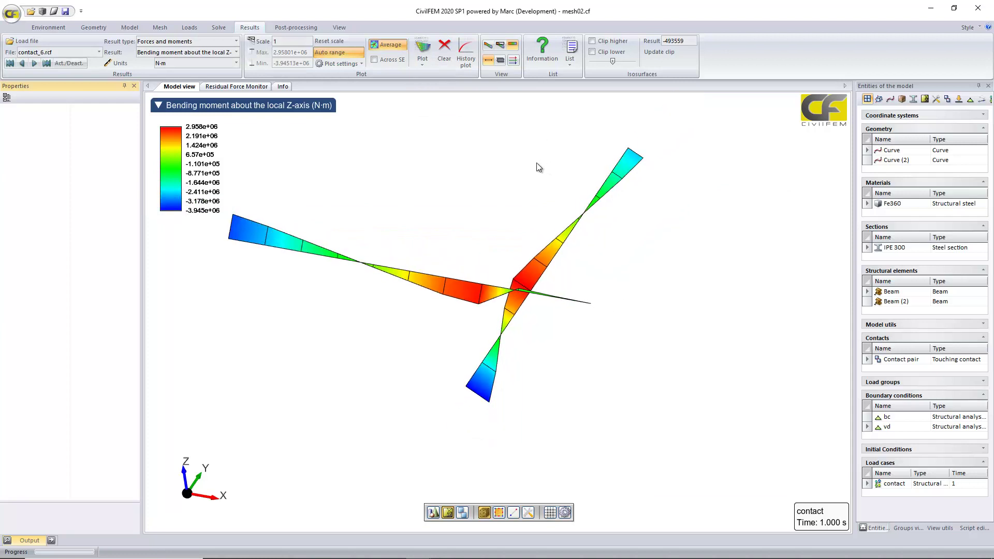
mouse_move(543, 169)
middle_mouse_down()
mouse_move(585, 195)
mouse_move(610, 142)
mouse_move(524, 152)
mouse_move(533, 176)
mouse_move(527, 163)
mouse_move(543, 165)
middle_mouse_up()
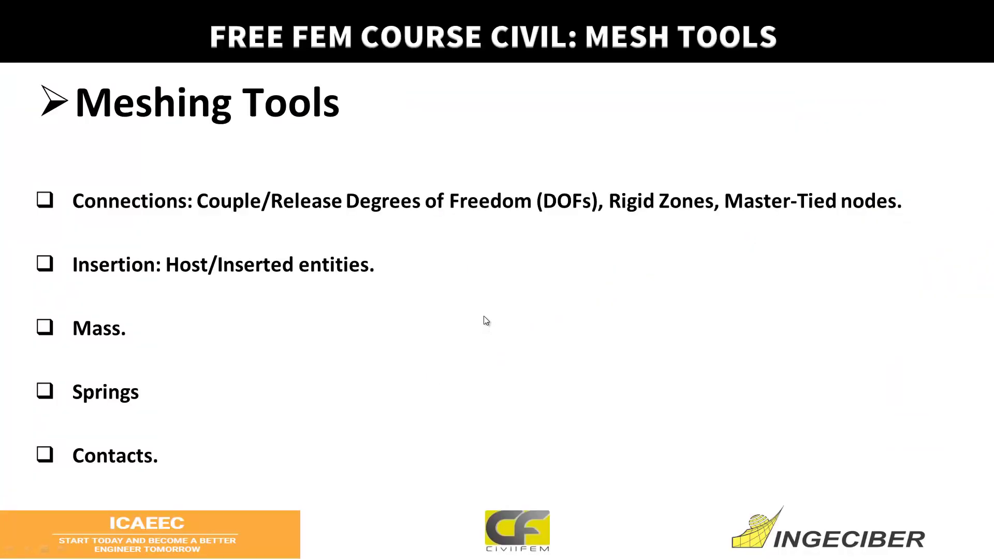
left_click(483, 315)
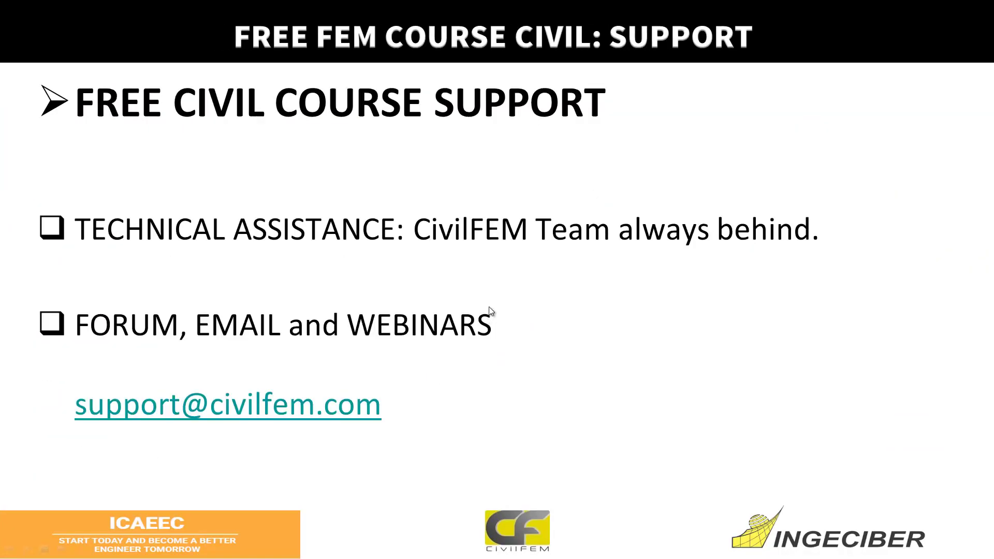